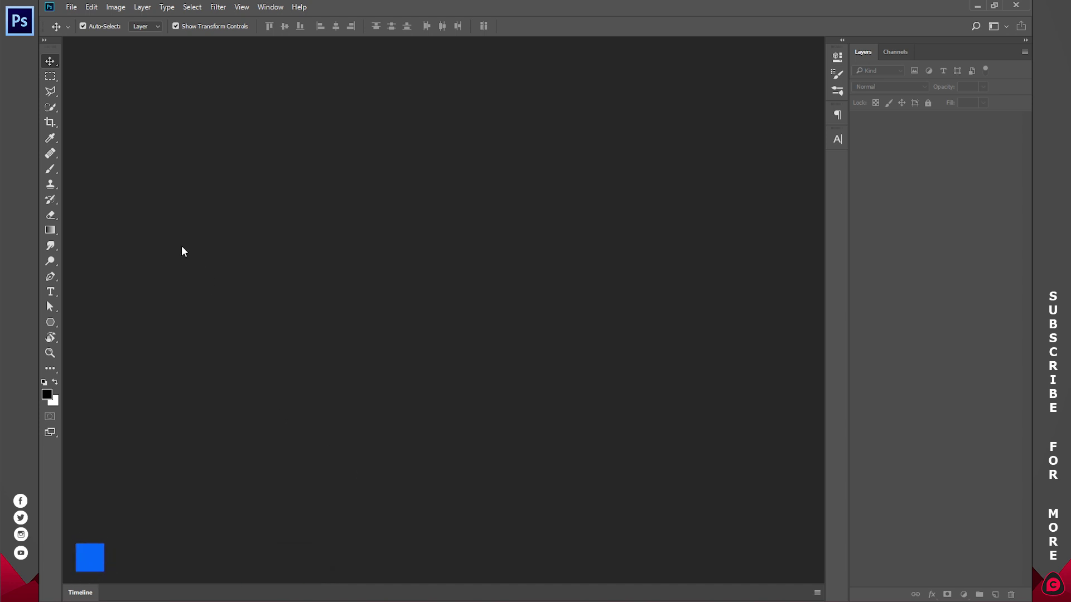
# - Create a new International Paper A4 document (210×297 mm, 300 ppi) in RGB Color
pyautogui.click(71, 7)
pyautogui.click(82, 21)
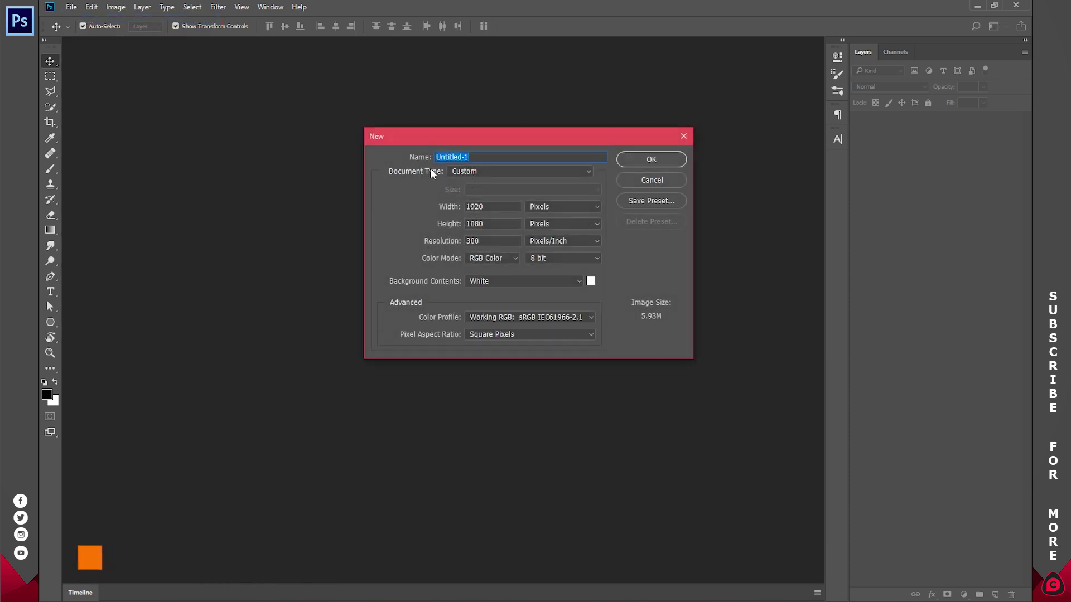
pyautogui.click(502, 174)
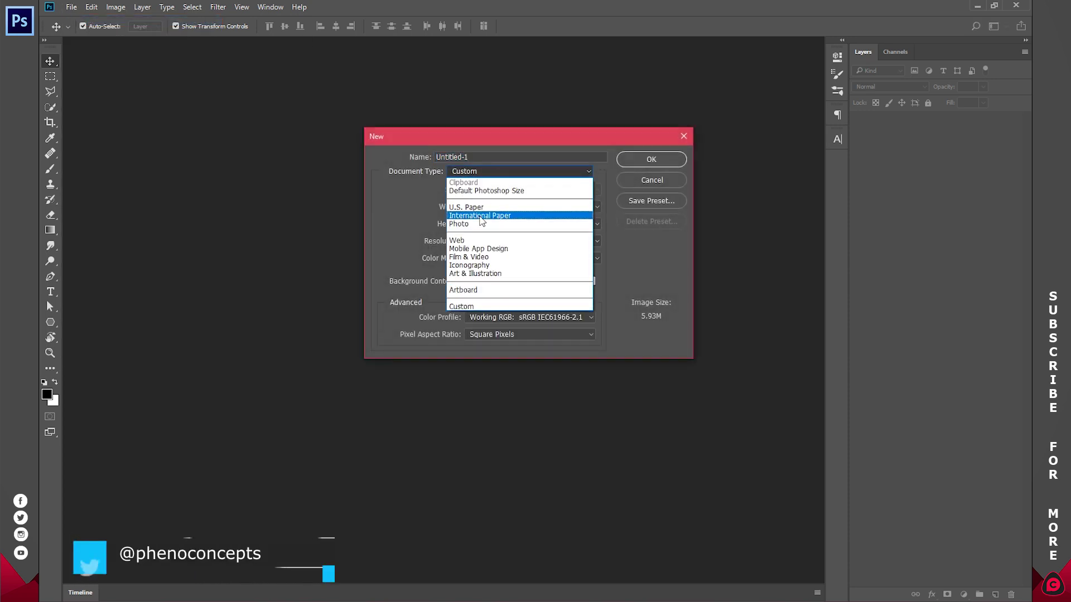
pyautogui.click(484, 216)
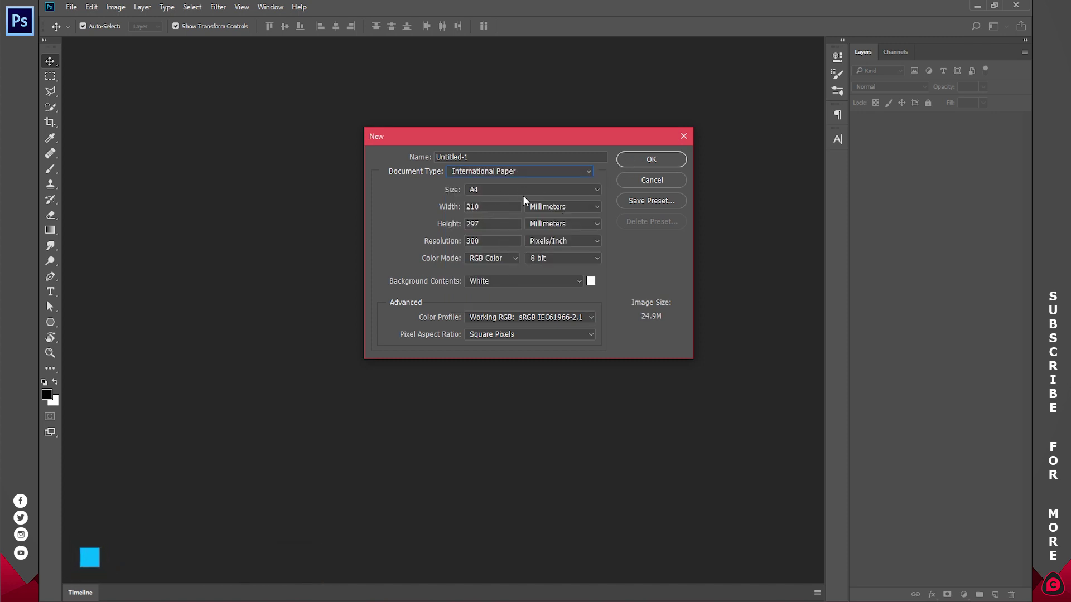
pyautogui.click(494, 259)
pyautogui.click(485, 259)
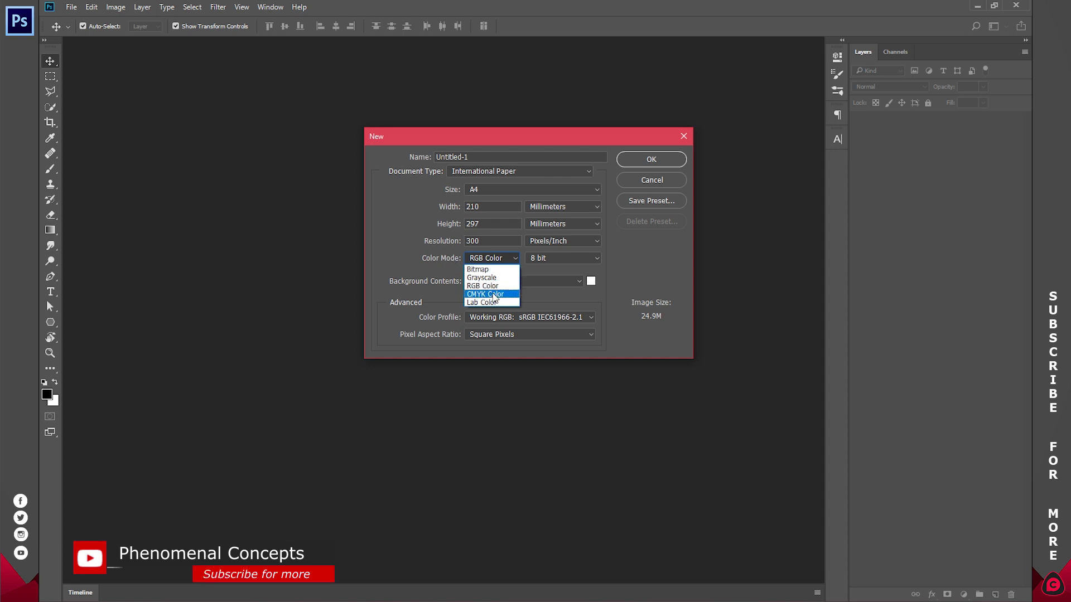
pyautogui.click(513, 259)
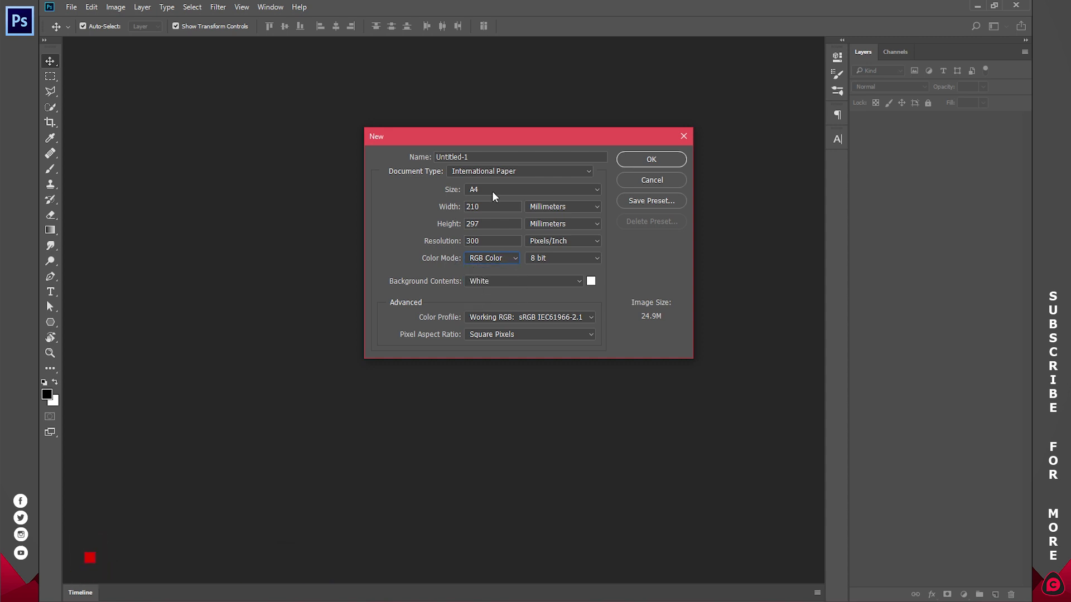
pyautogui.click(651, 161)
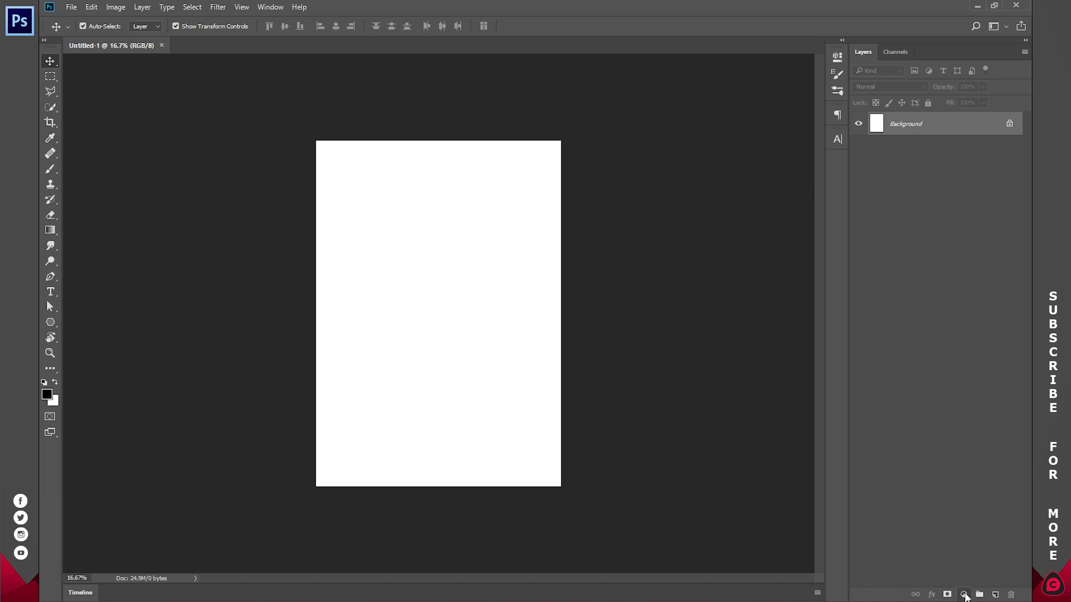
# - Discard a first gradient fill attempt and set the foreground colour to blue #3656a9
pyautogui.click(964, 595)
pyautogui.click(956, 352)
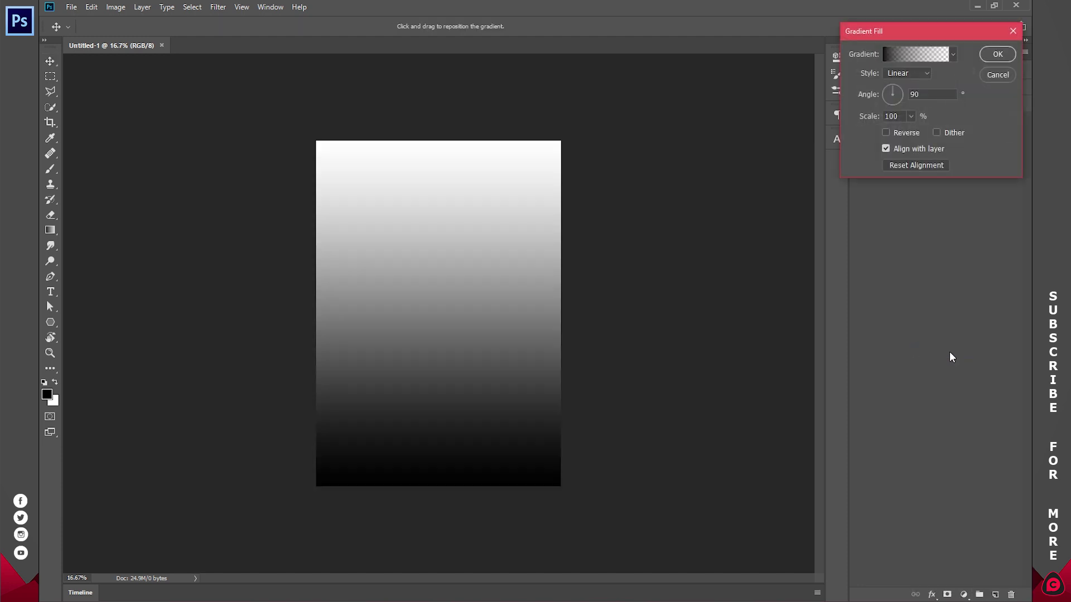
pyautogui.click(902, 56)
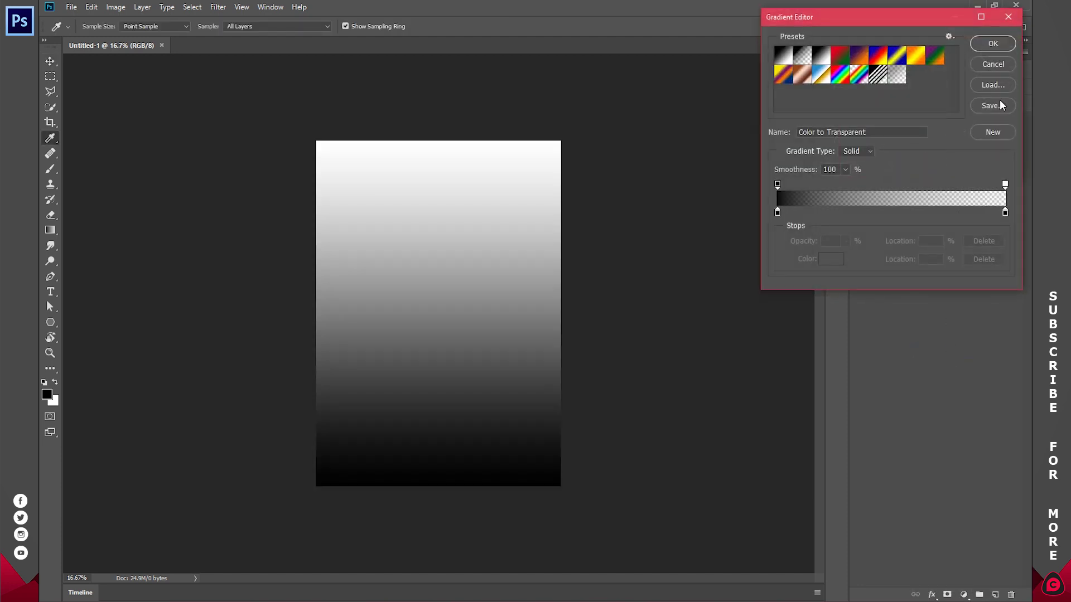
pyautogui.click(993, 64)
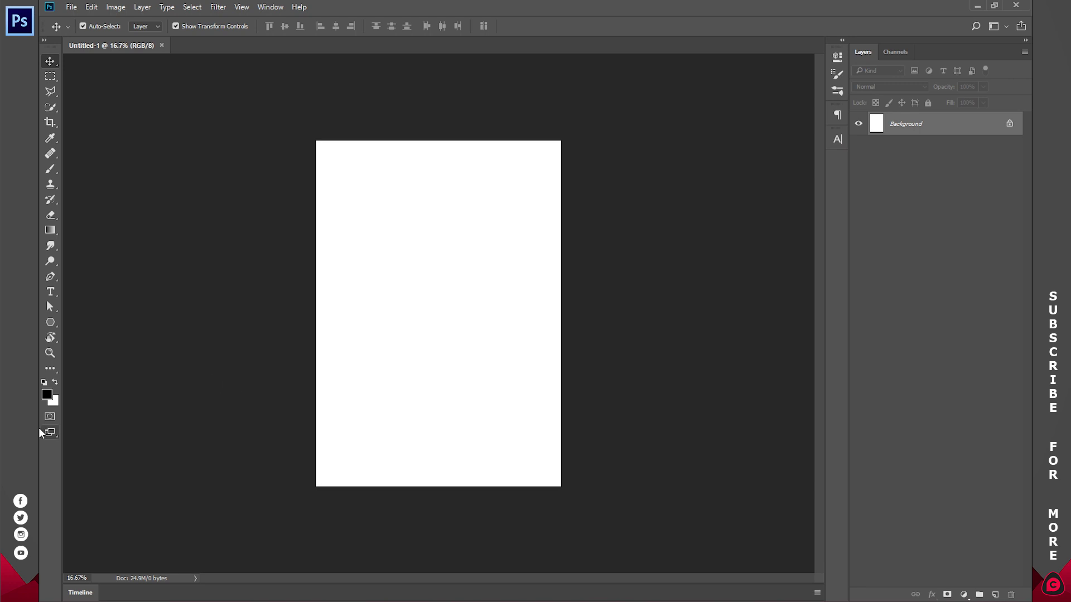
pyautogui.click(47, 395)
pyautogui.moveTo(796, 120)
pyautogui.mouseDown()
pyautogui.moveTo(804, 74)
pyautogui.moveTo(794, 69)
pyautogui.mouseUp()
pyautogui.moveTo(878, 91); pyautogui.dragTo(879, 98)
pyautogui.moveTo(818, 84); pyautogui.dragTo(815, 90)
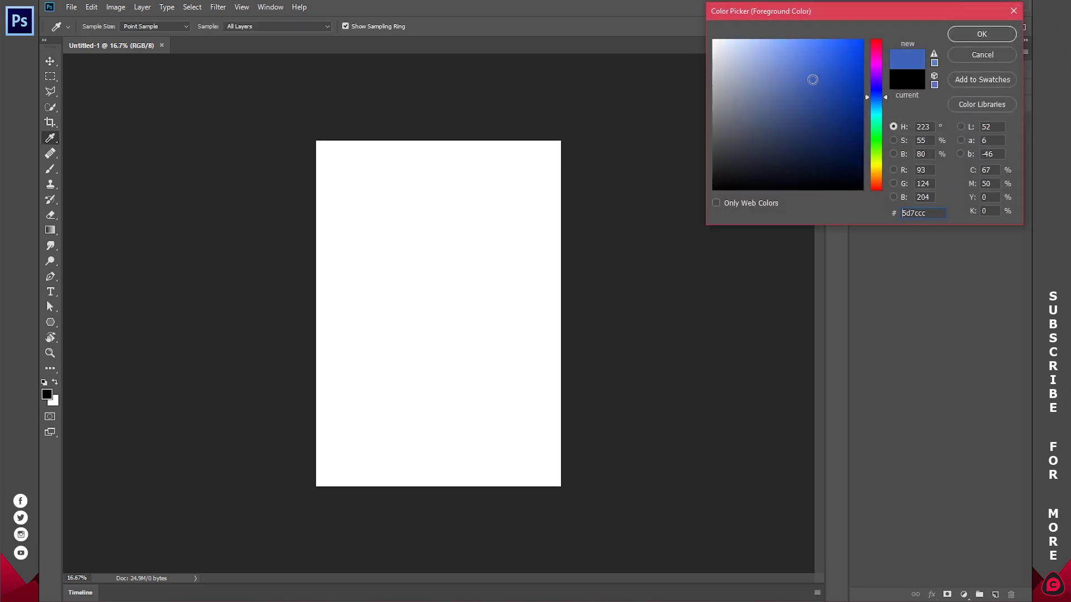
pyautogui.click(983, 35)
# - Add a radial, reversed blue gradient fill layer at 150% scale, then fit the page on screen
pyautogui.click(963, 595)
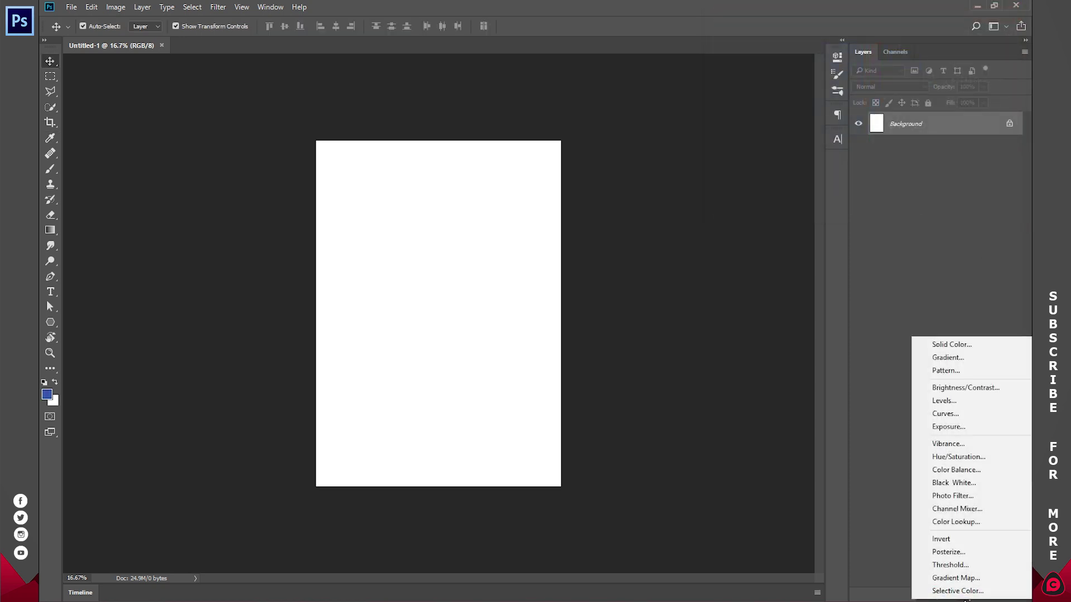
pyautogui.click(960, 358)
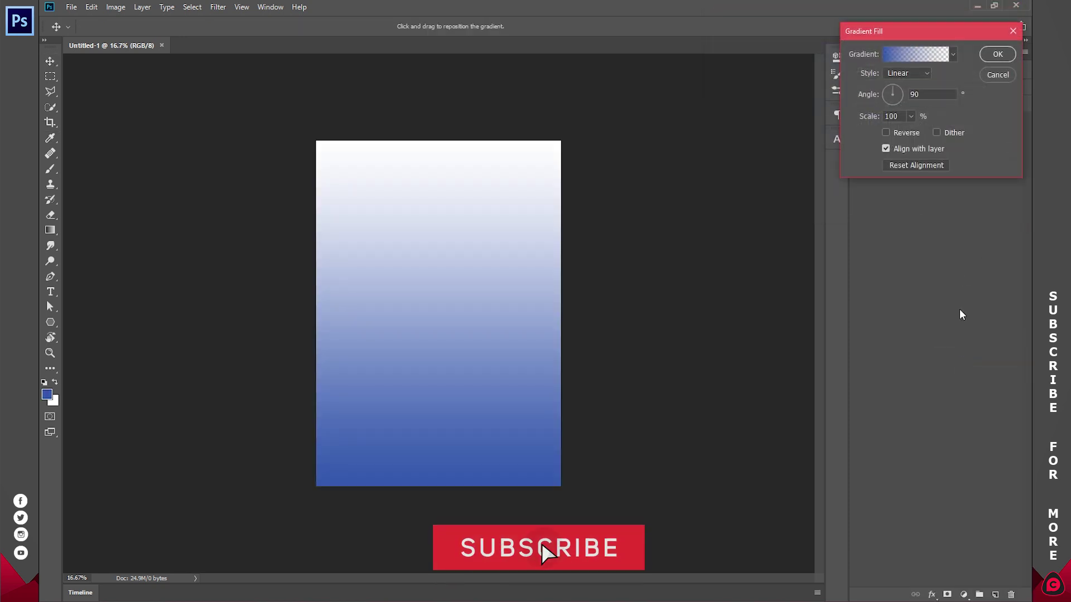
pyautogui.click(895, 73)
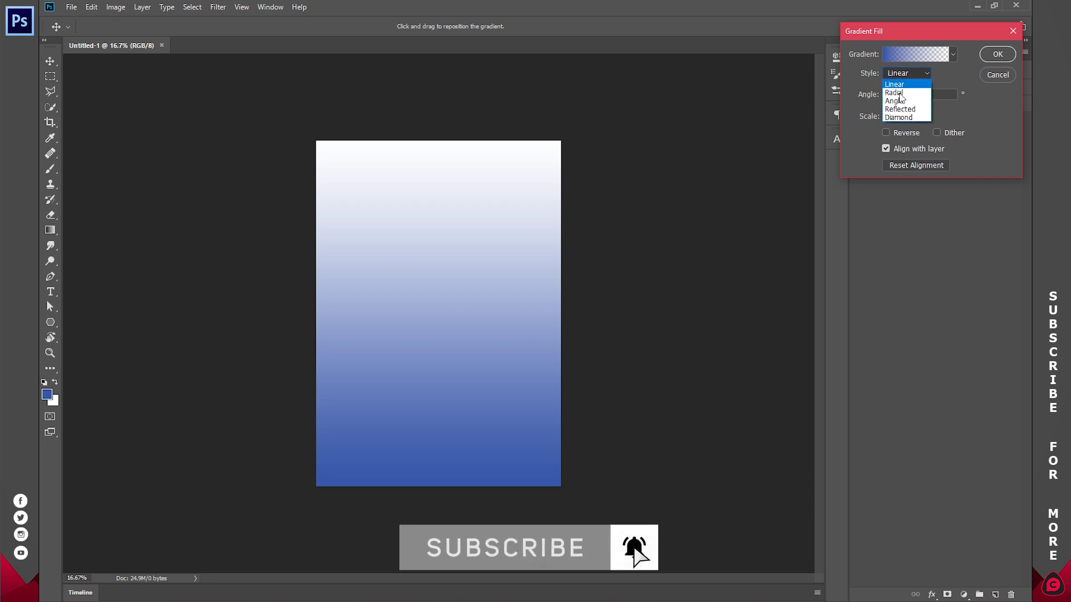
pyautogui.click(901, 93)
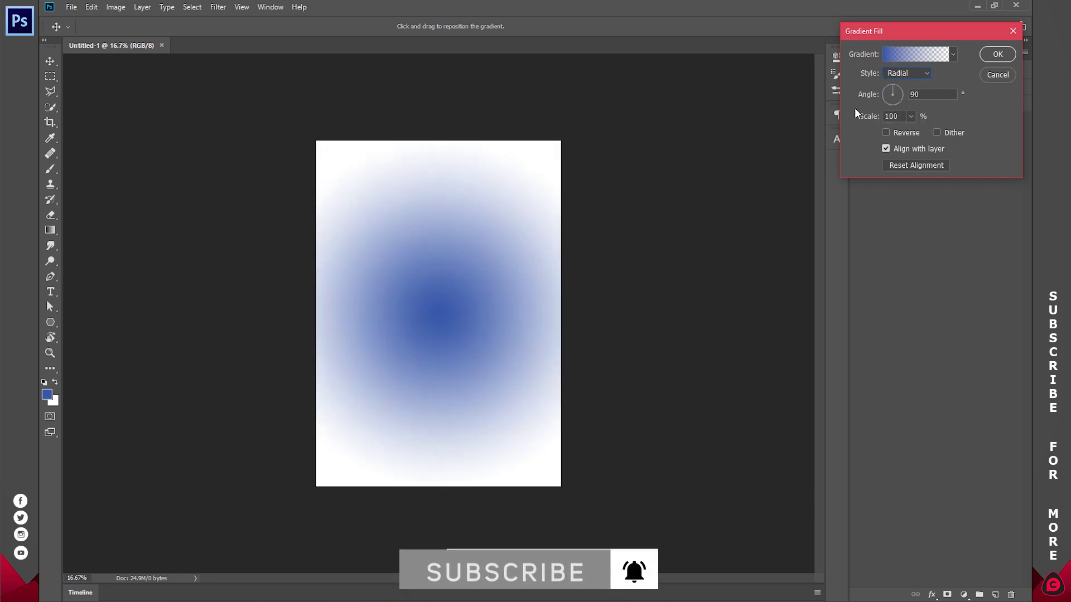
pyautogui.click(887, 133)
pyautogui.moveTo(453, 314)
pyautogui.mouseDown()
pyautogui.moveTo(450, 284)
pyautogui.moveTo(451, 299)
pyautogui.mouseUp()
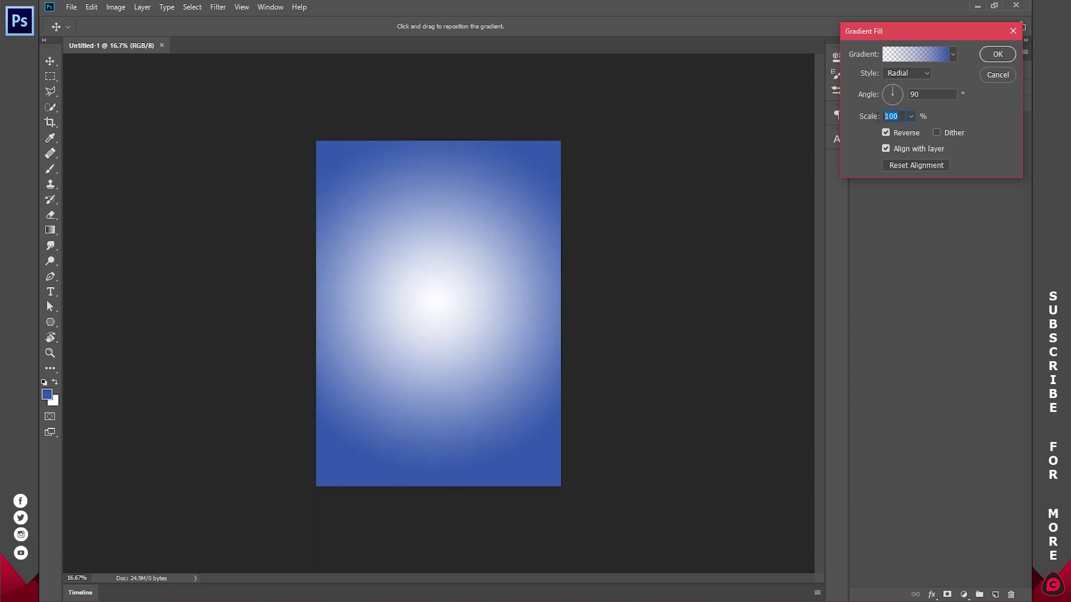
pyautogui.write('200')
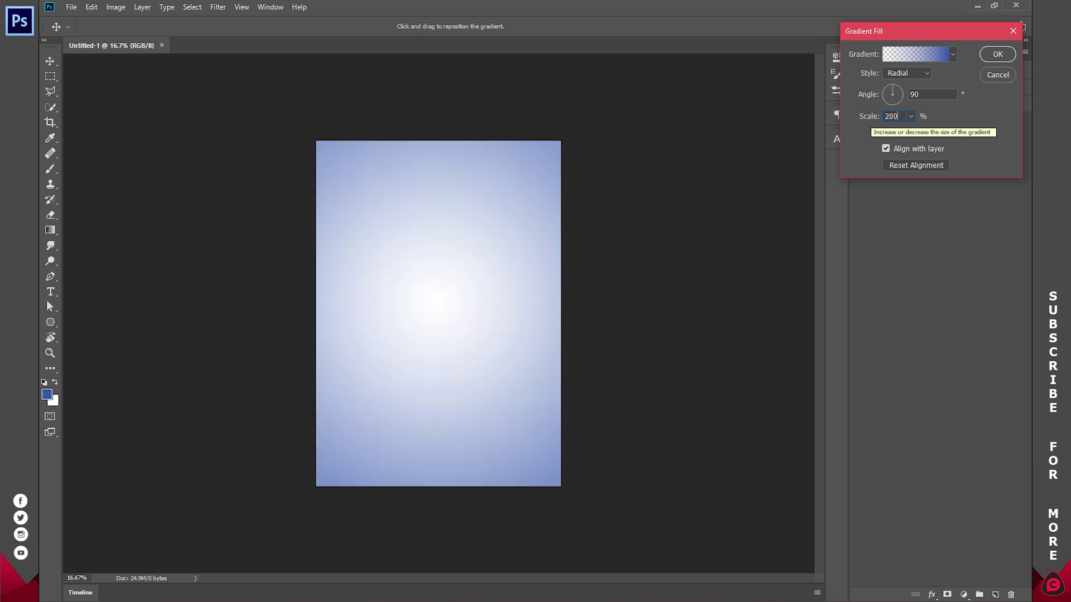
pyautogui.press('BackSpace')
pyautogui.press('BackSpace')
pyautogui.press('BackSpace')
pyautogui.write('15')
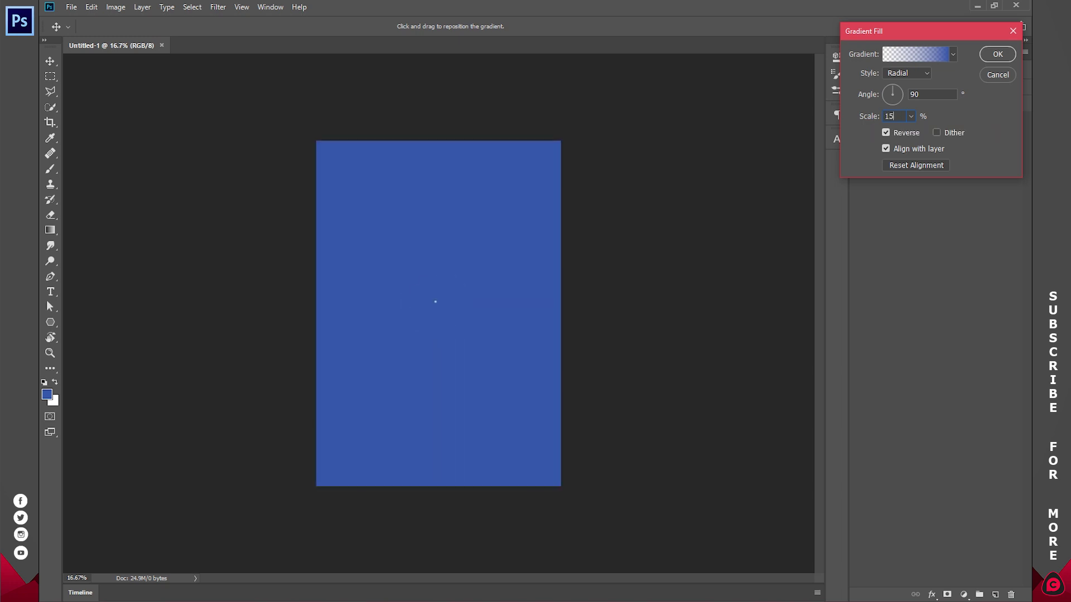
pyautogui.write('0')
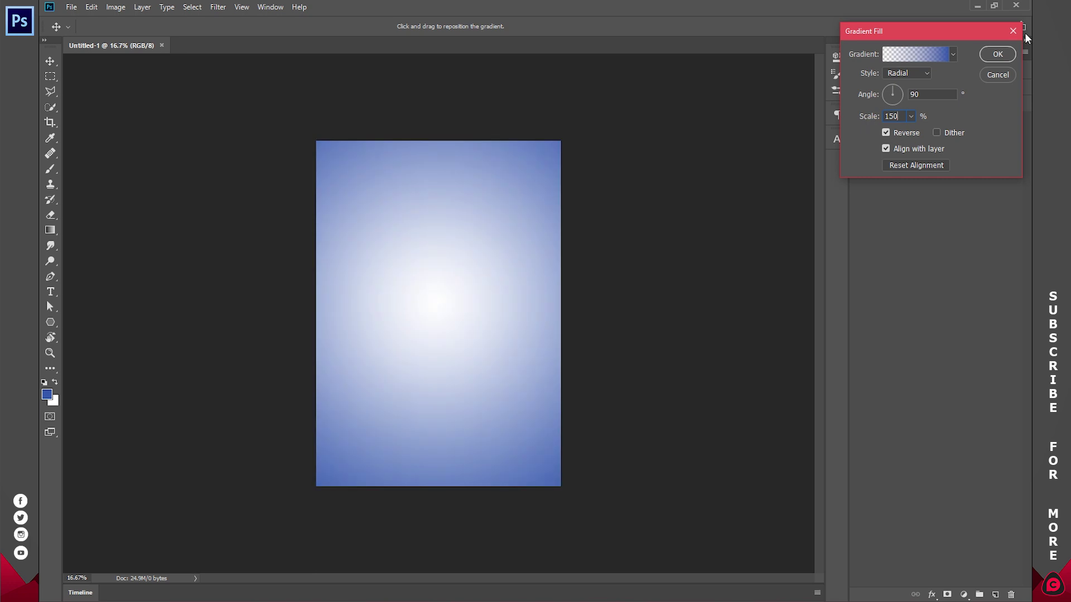
pyautogui.click(997, 54)
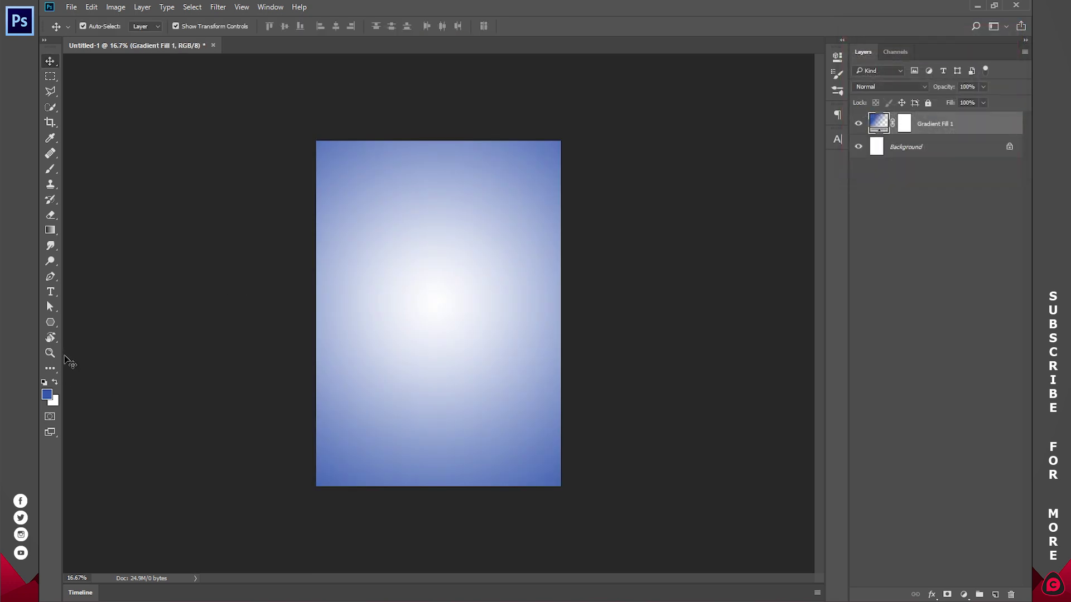
pyautogui.click(54, 356)
pyautogui.click(370, 27)
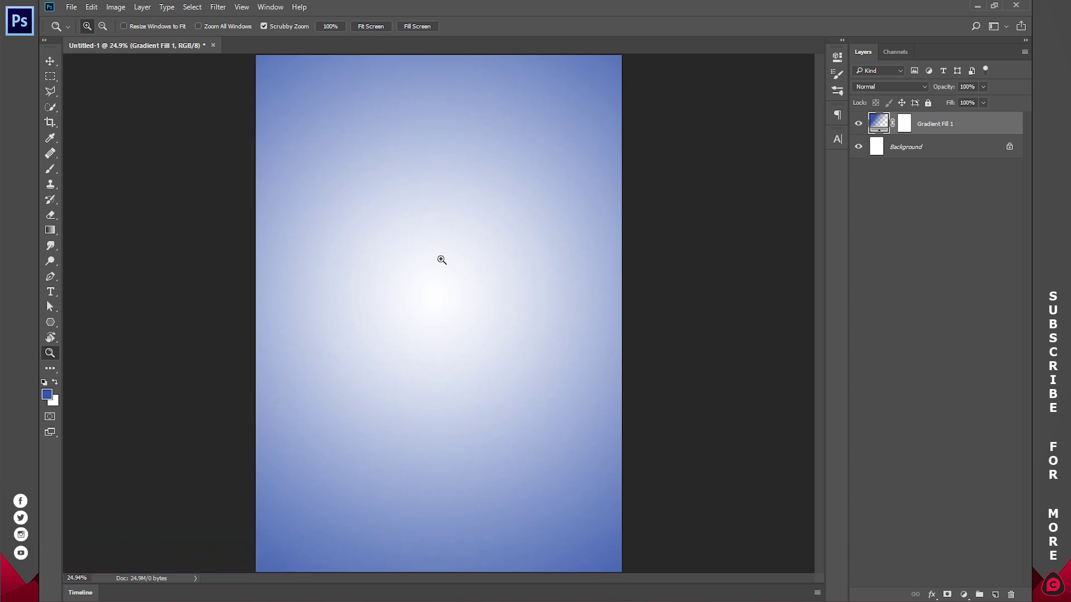
pyautogui.press('super')
# - Search for 'cloud', open the Clouds folder and bring clouds-09 into Photoshop
pyautogui.write('cloud')
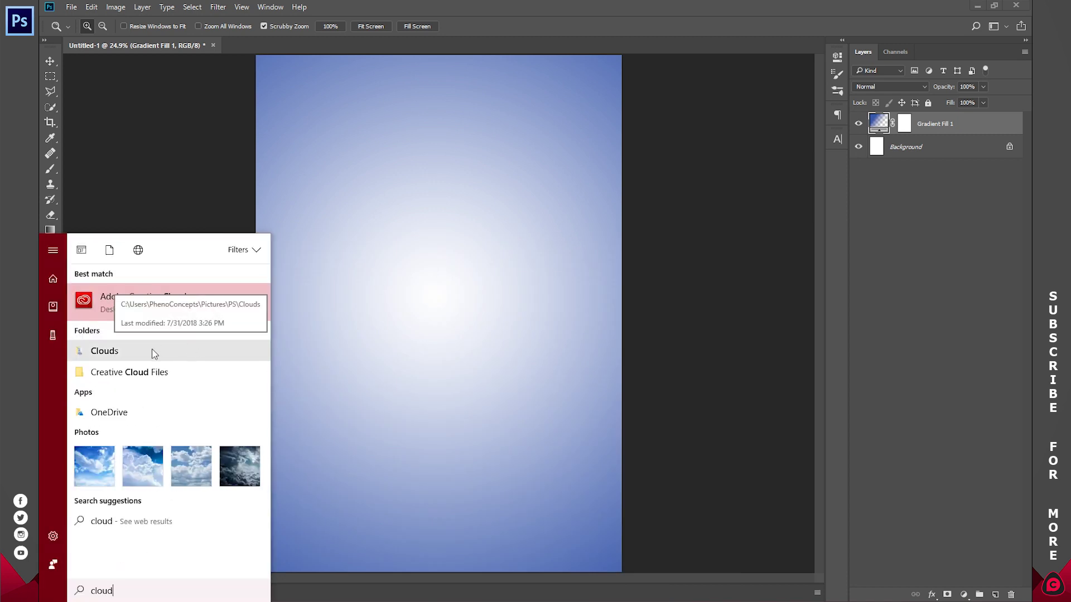
pyautogui.click(153, 352)
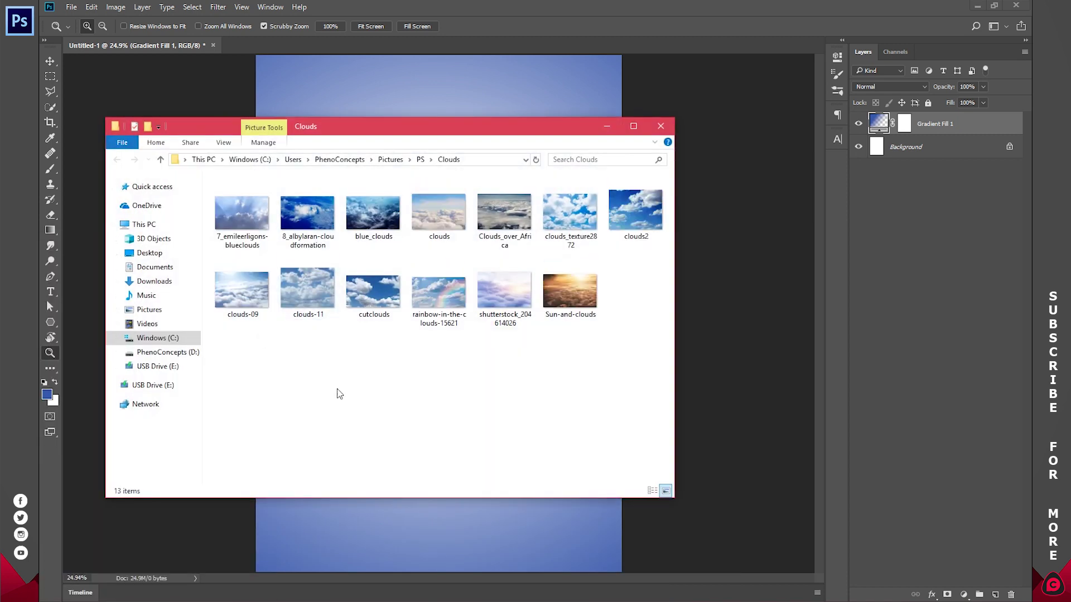
pyautogui.moveTo(241, 290)
pyautogui.mouseDown()
pyautogui.moveTo(269, 321)
pyautogui.moveTo(392, 49)
pyautogui.mouseUp()
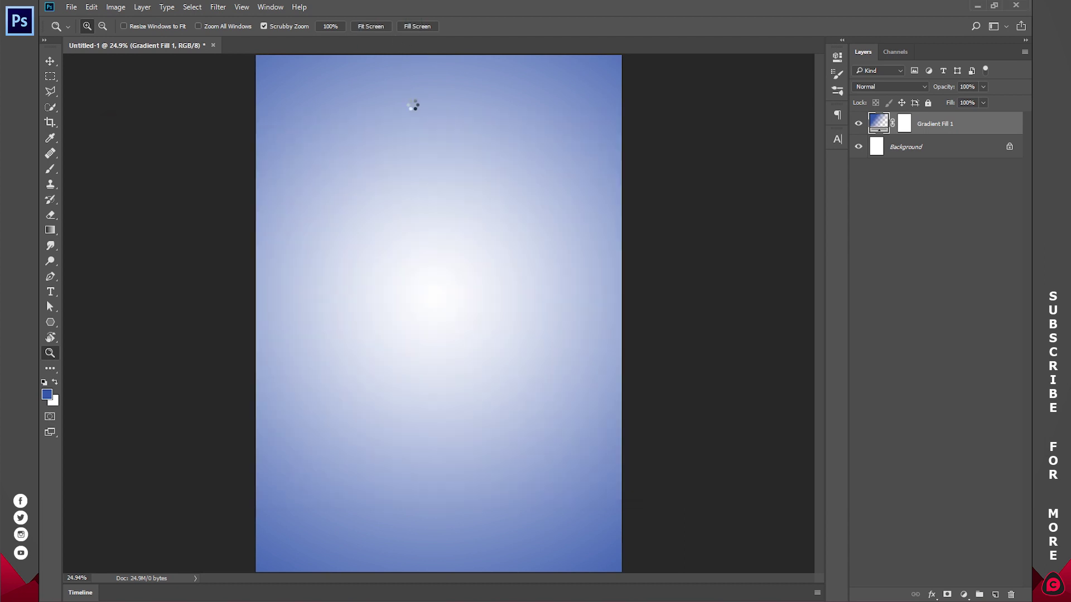
pyautogui.moveTo(415, 109); pyautogui.dragTo(413, 106)
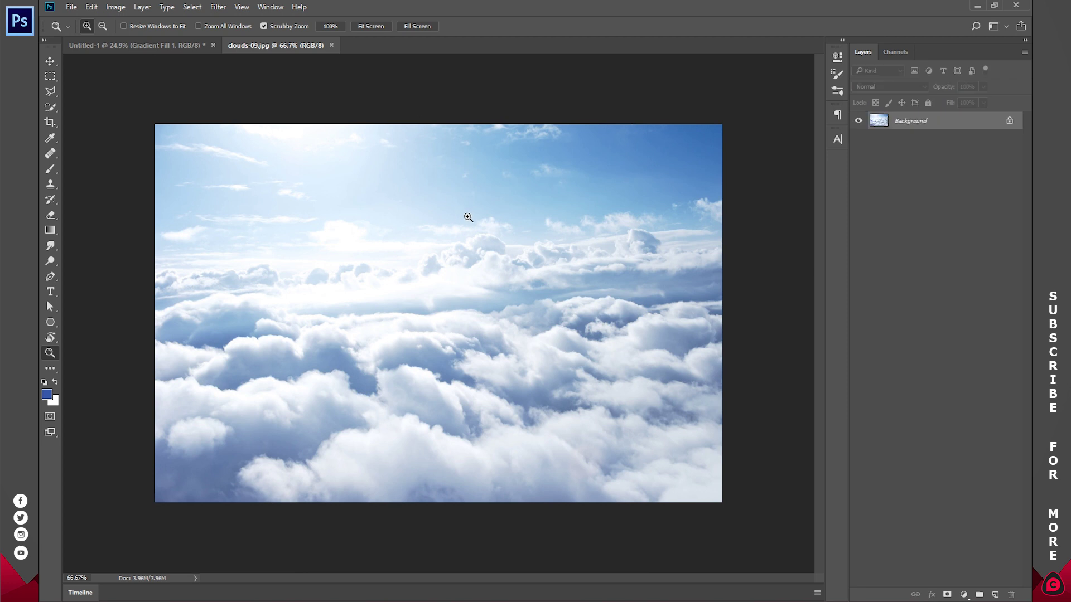
# - Cut the clouds-09 image, close its document unsaved, and paste it into the poster
pyautogui.hotkey('ctrl', 'a')
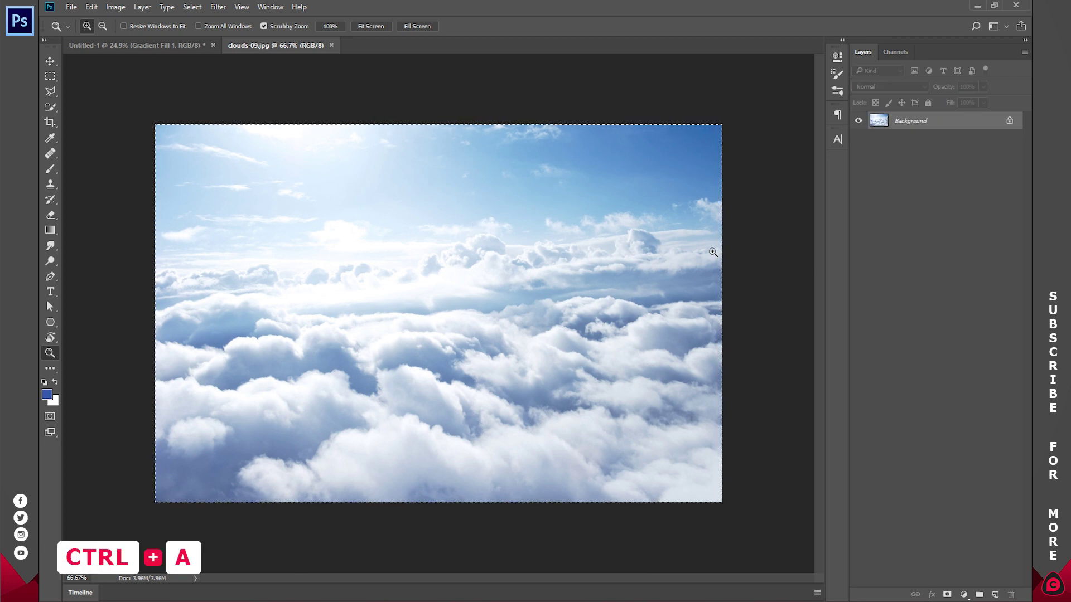
pyautogui.hotkey('ctrl', 'x')
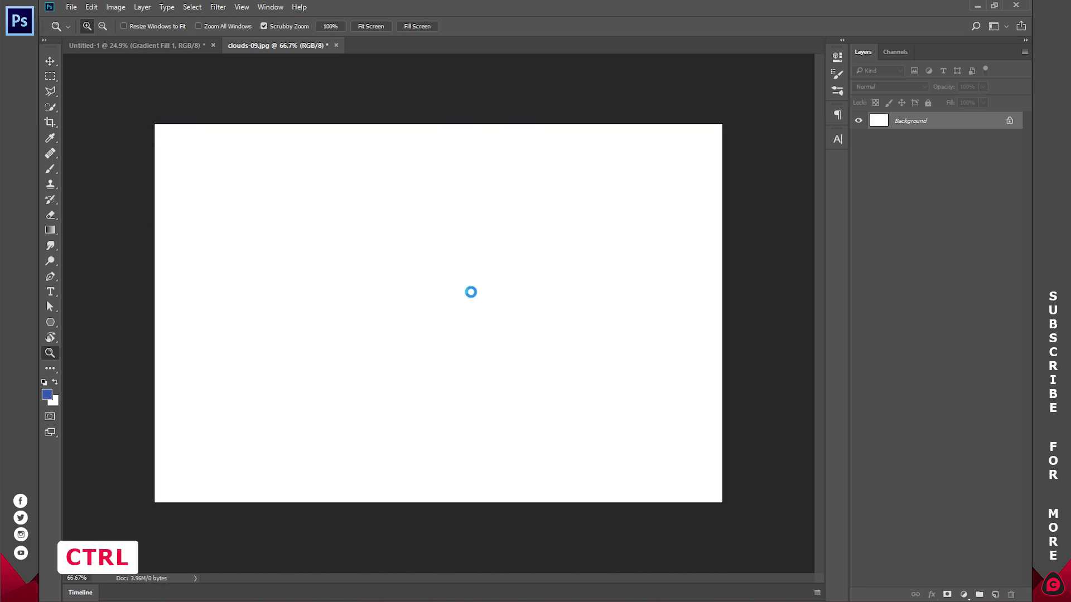
pyautogui.hotkey('ctrl', 'w')
pyautogui.click(526, 233)
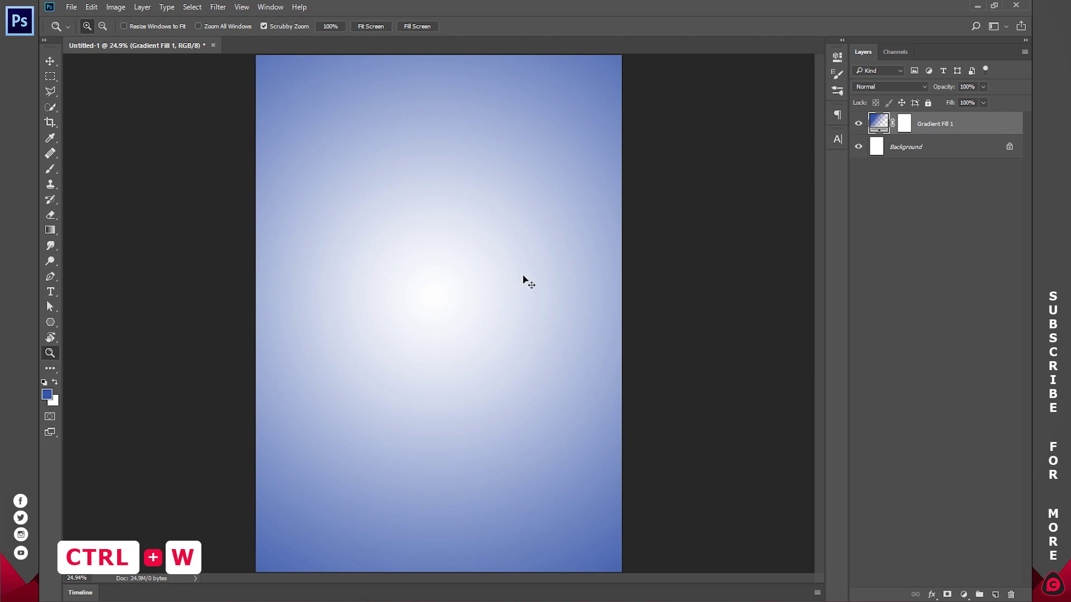
pyautogui.hotkey('ctrl', 'v')
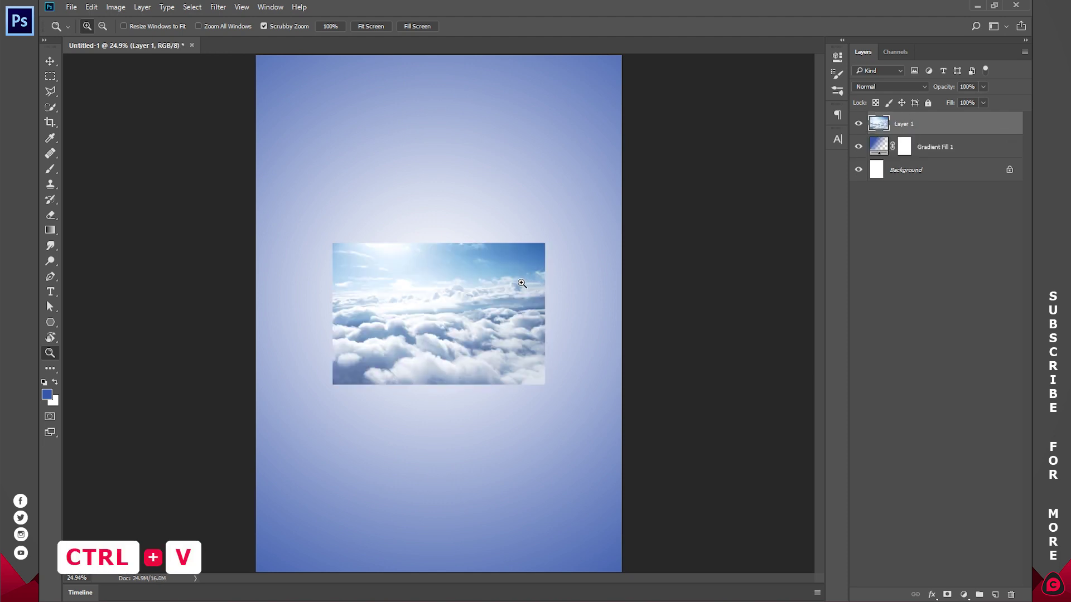
# - Scale the clouds to about 367% and position them to cover the whole page
pyautogui.keyDown('alt'); pyautogui.click(467, 316); pyautogui.keyUp('alt')
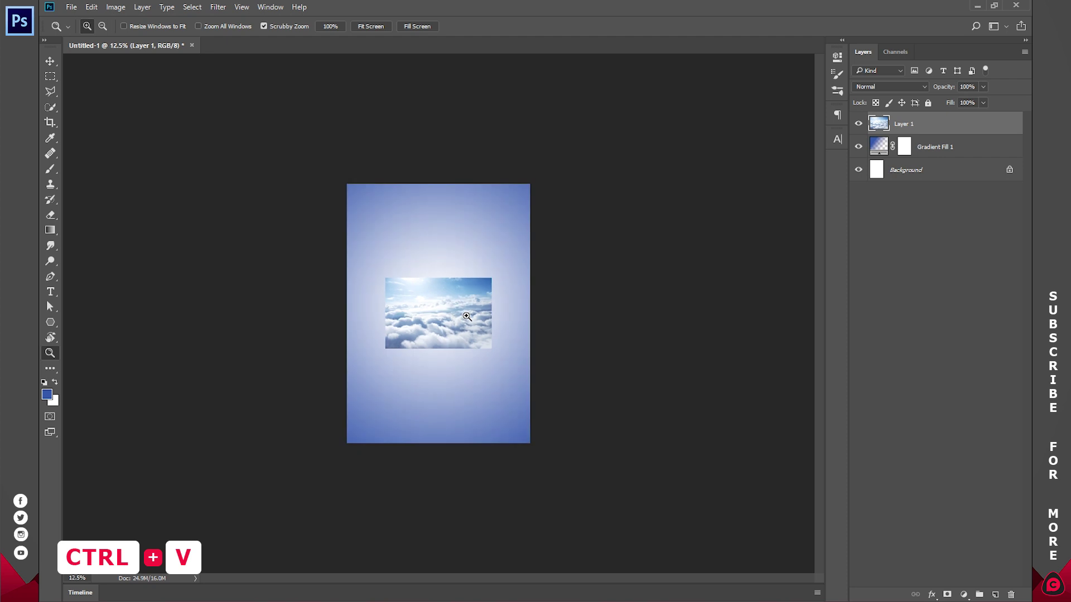
pyautogui.press('v')
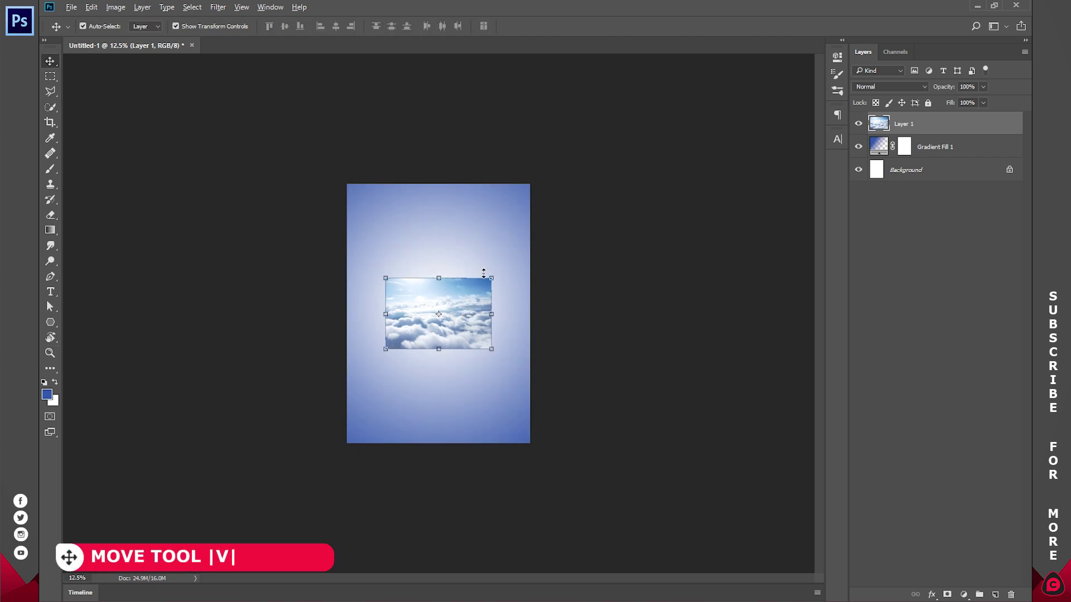
pyautogui.moveTo(491, 278); pyautogui.dragTo(600, 206)
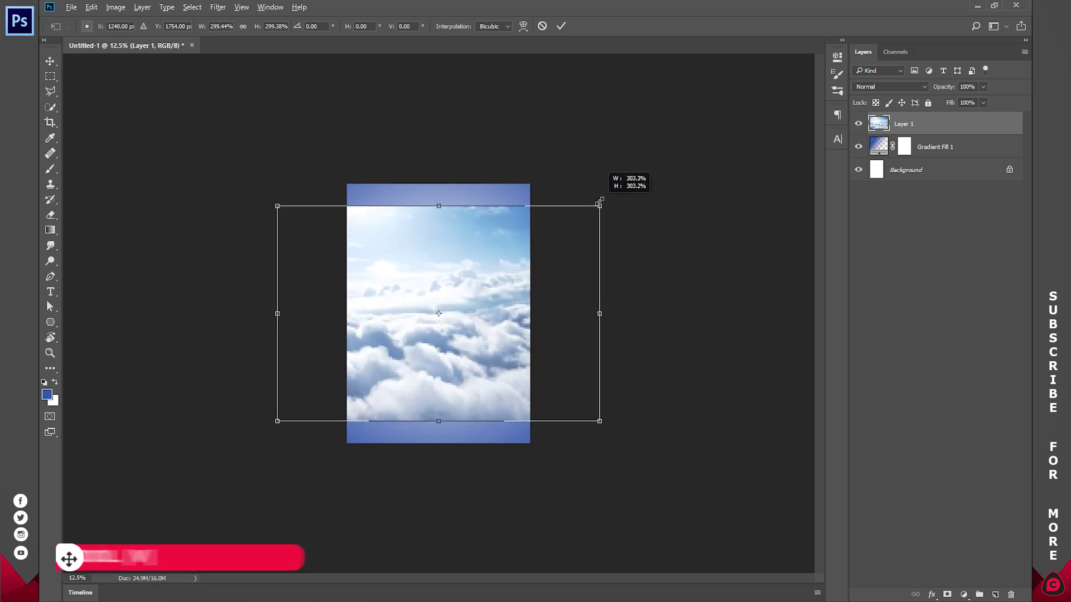
pyautogui.moveTo(600, 206); pyautogui.dragTo(617, 194)
pyautogui.moveTo(485, 262)
pyautogui.mouseDown()
pyautogui.moveTo(484, 253)
pyautogui.moveTo(482, 271)
pyautogui.mouseUp()
pyautogui.moveTo(617, 204); pyautogui.dragTo(650, 182)
pyautogui.moveTo(497, 258); pyautogui.dragTo(478, 258)
pyautogui.click(561, 26)
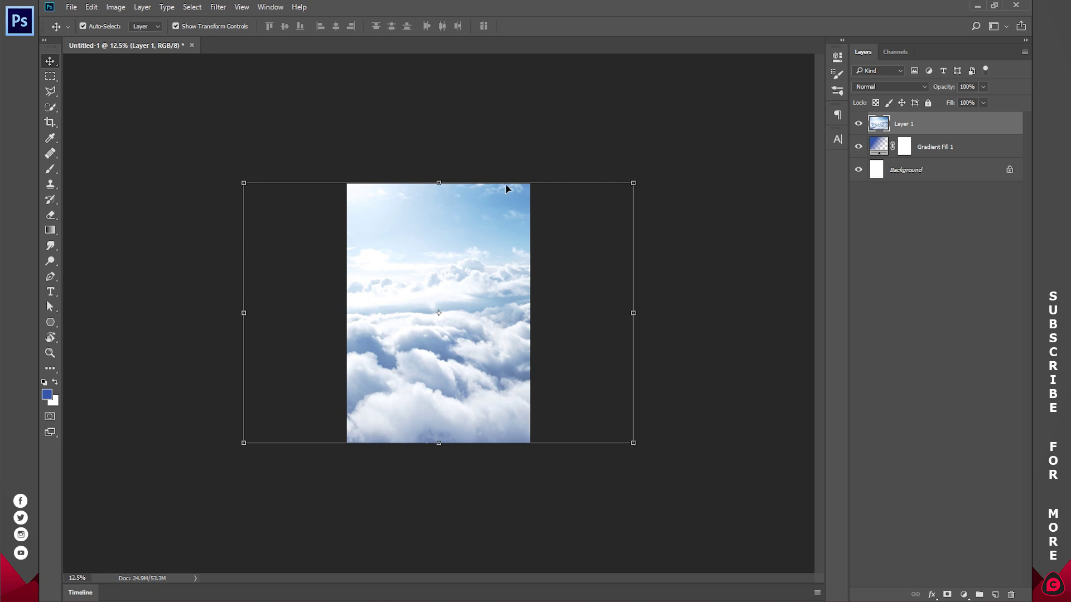
pyautogui.press('ctrl')
# - Duplicate the clouds layer, flip it vertically, shrink it to half size and move it to the top
pyautogui.hotkey('ctrl', 'j')
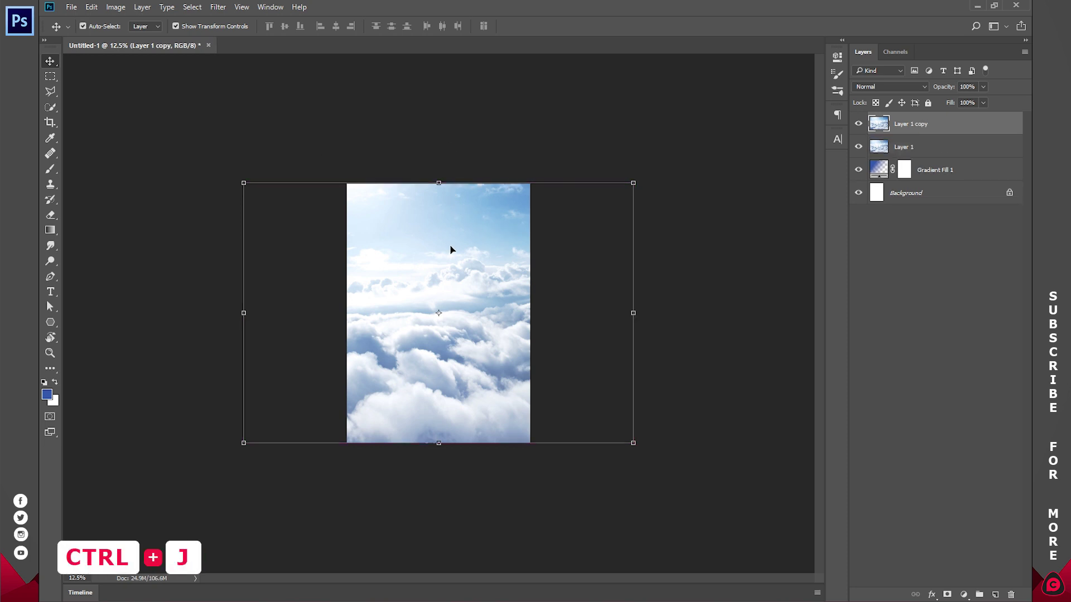
pyautogui.click(632, 181)
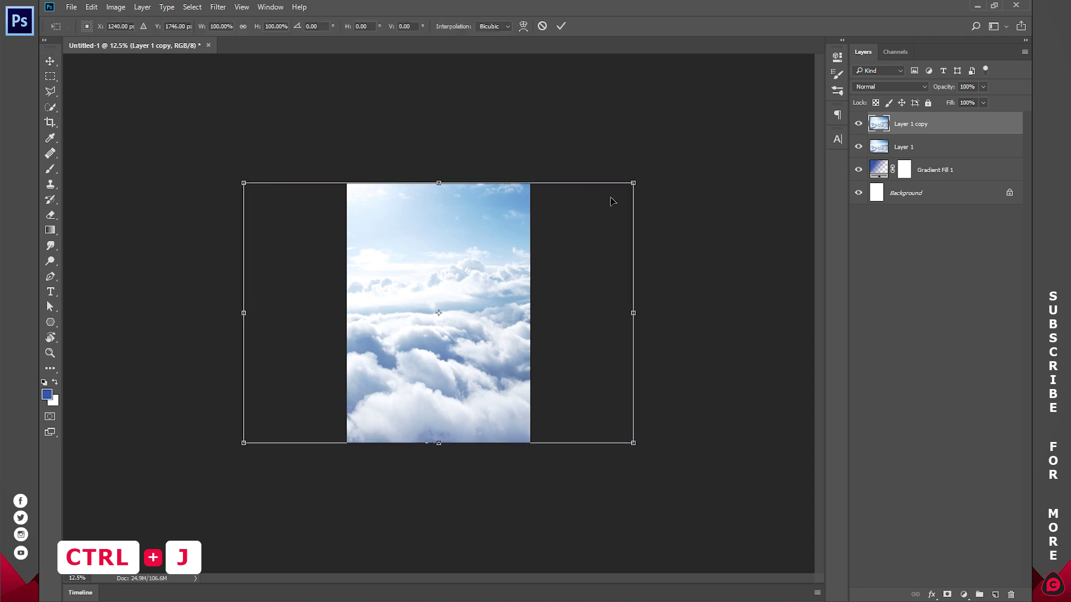
pyautogui.rightClick(455, 236)
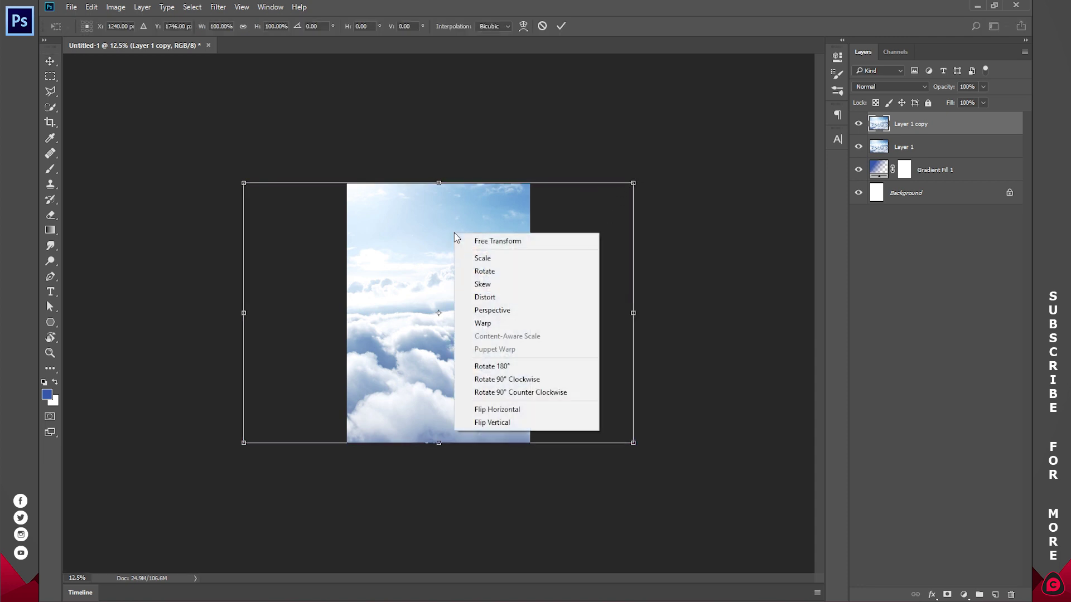
pyautogui.click(494, 423)
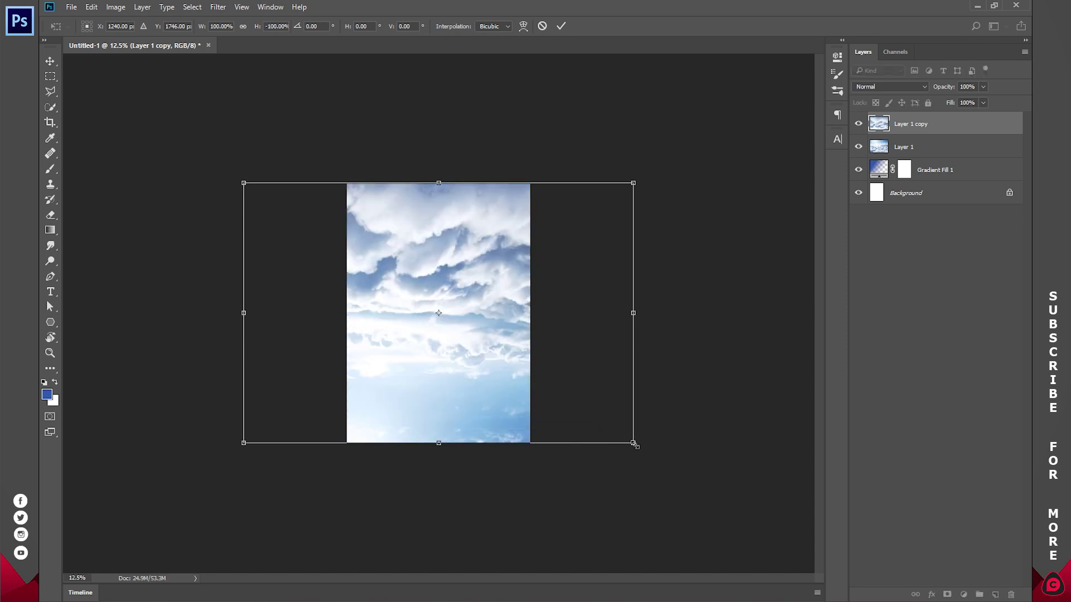
pyautogui.moveTo(636, 445); pyautogui.dragTo(541, 369)
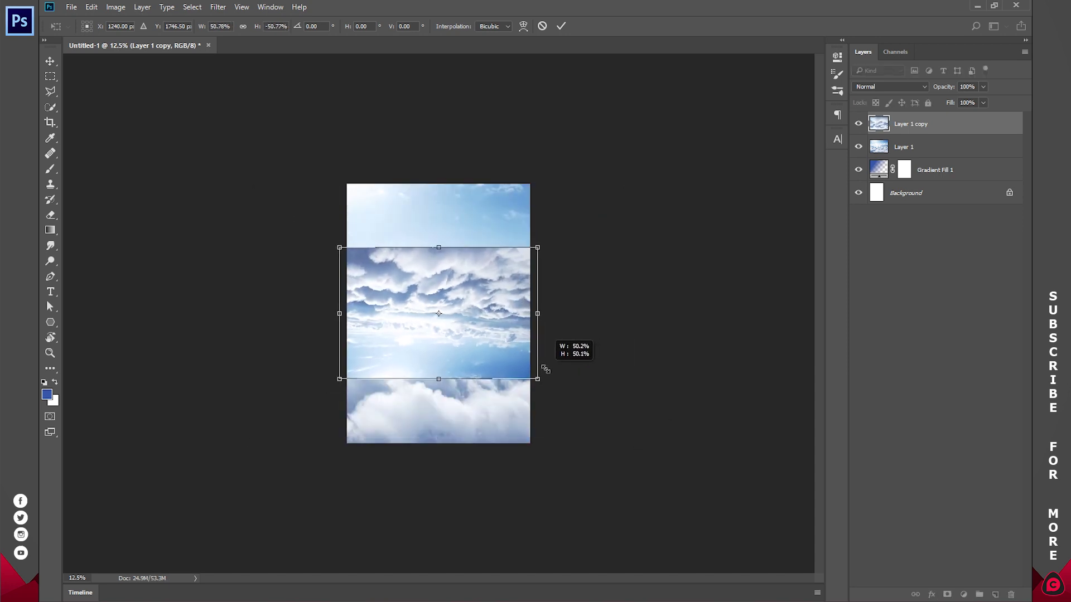
pyautogui.moveTo(456, 308); pyautogui.dragTo(455, 235)
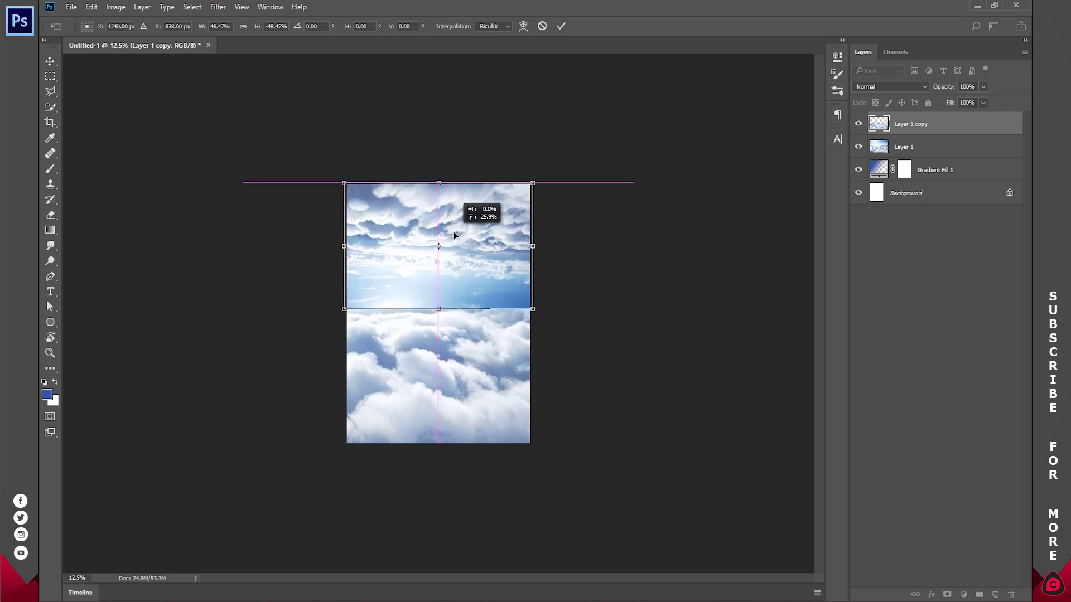
pyautogui.click(561, 26)
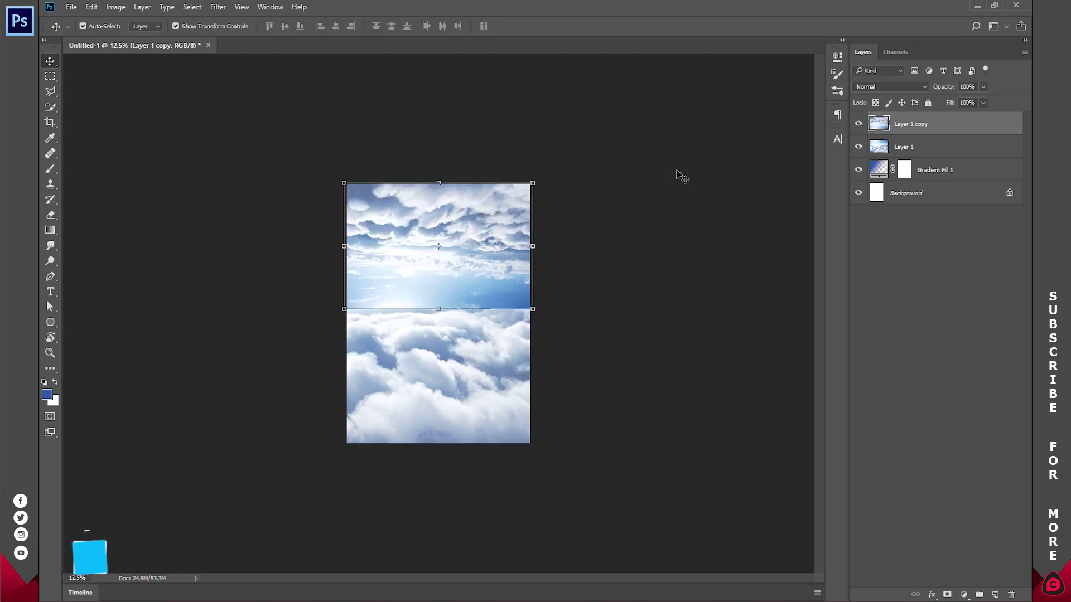
pyautogui.click(967, 87)
pyautogui.write('10')
# - Set the flipped cloud copy's opacity to 20% and fit the poster on screen
pyautogui.click(965, 85)
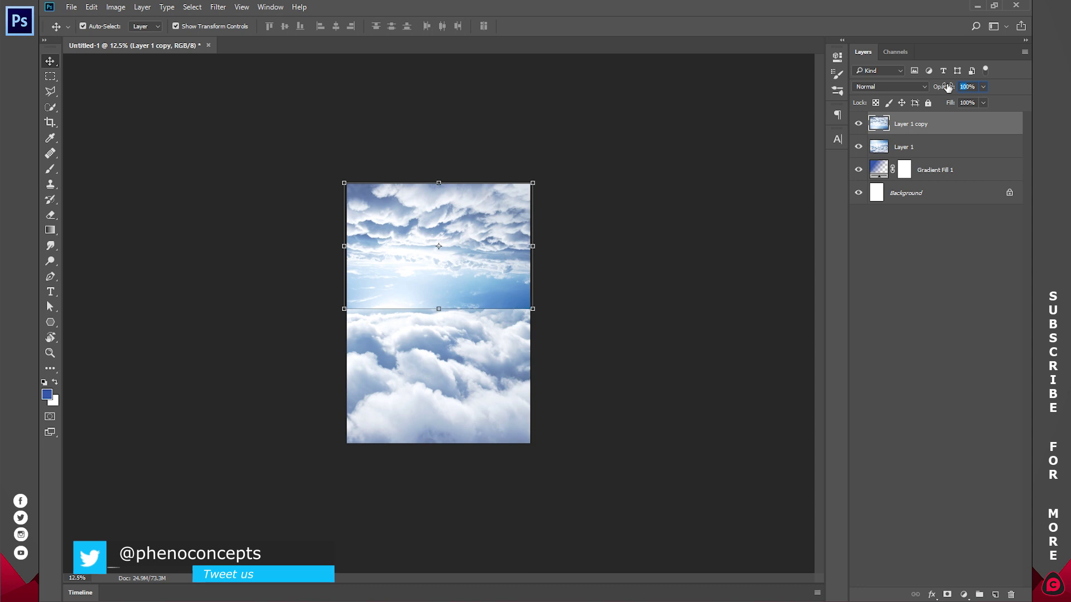
pyautogui.write('20')
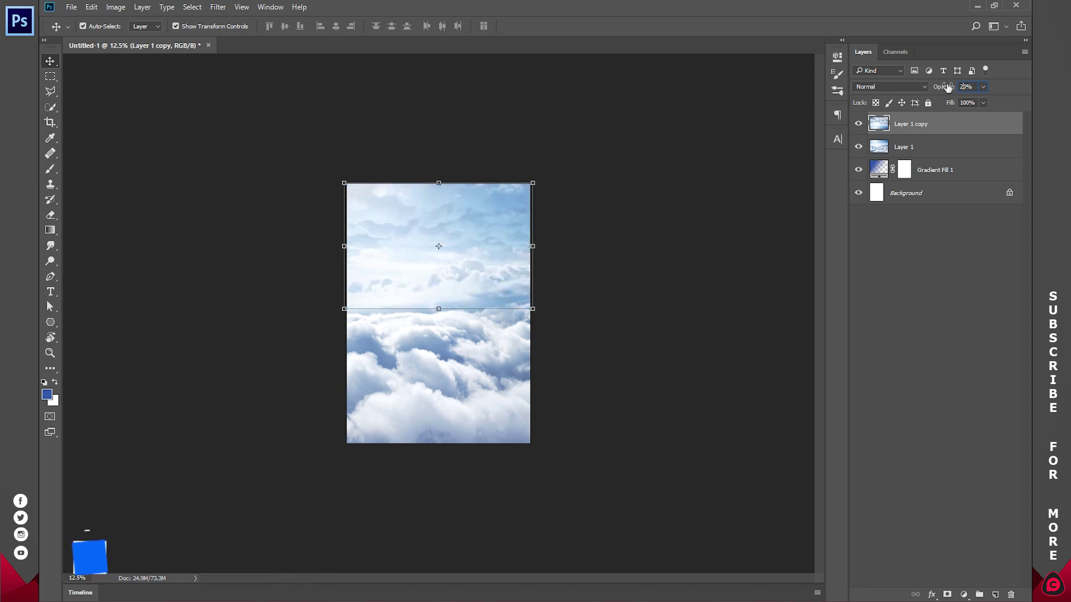
pyautogui.write('z')
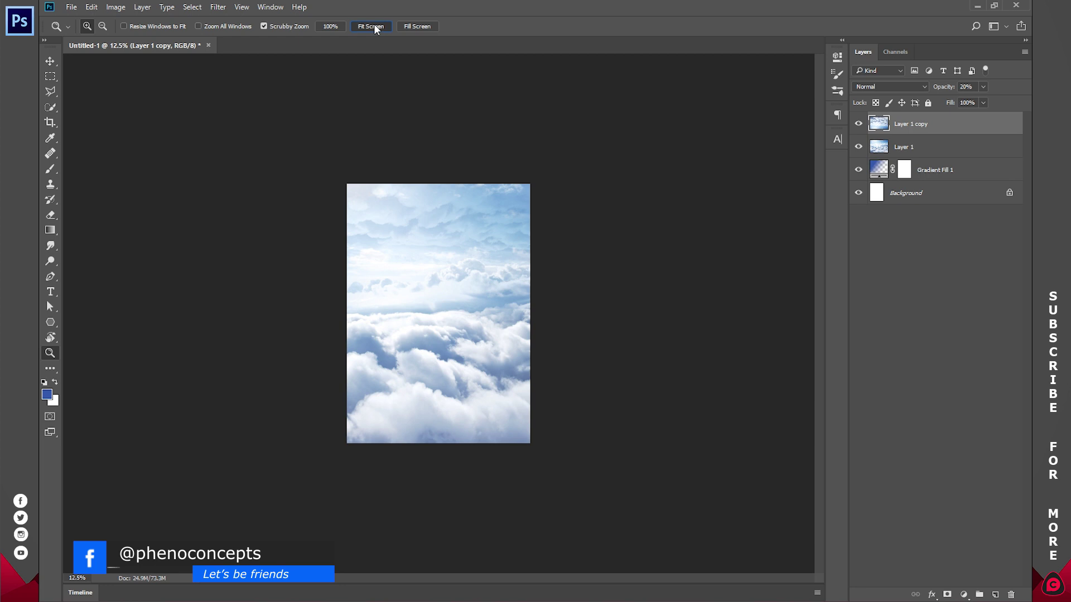
pyautogui.click(371, 26)
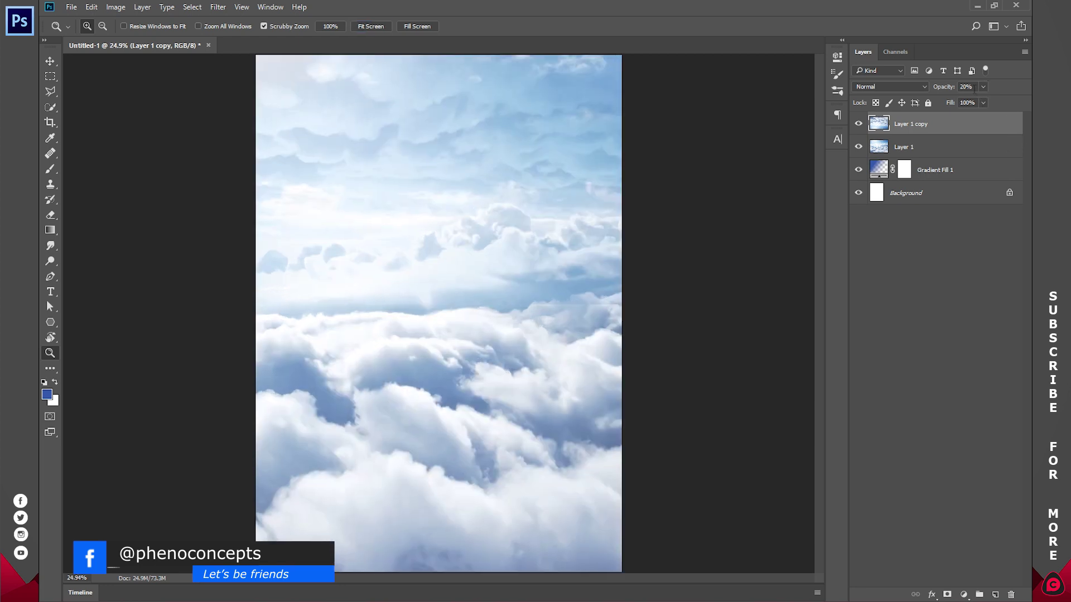
# - Lower the original clouds Layer 1 opacity to 40%, then deselect all layers
pyautogui.click(952, 143)
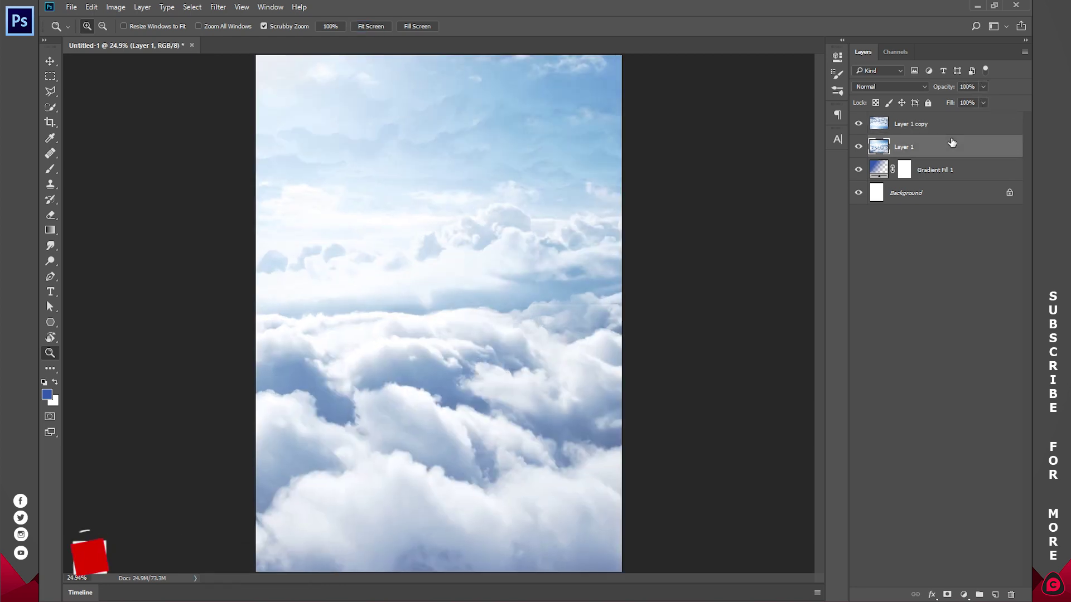
pyautogui.press('5')
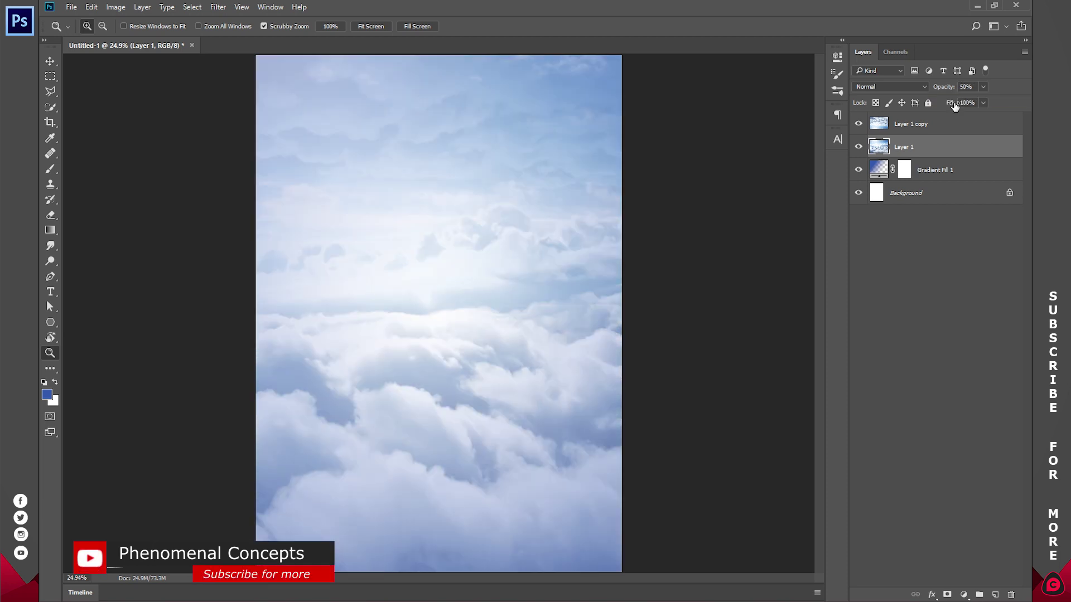
pyautogui.press('4')
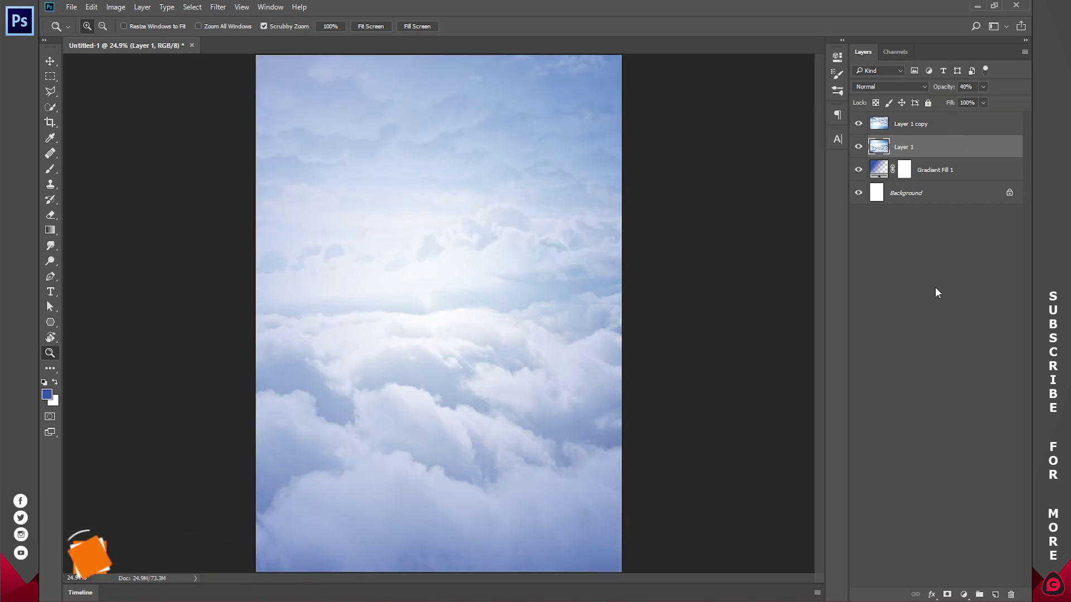
pyautogui.click(936, 289)
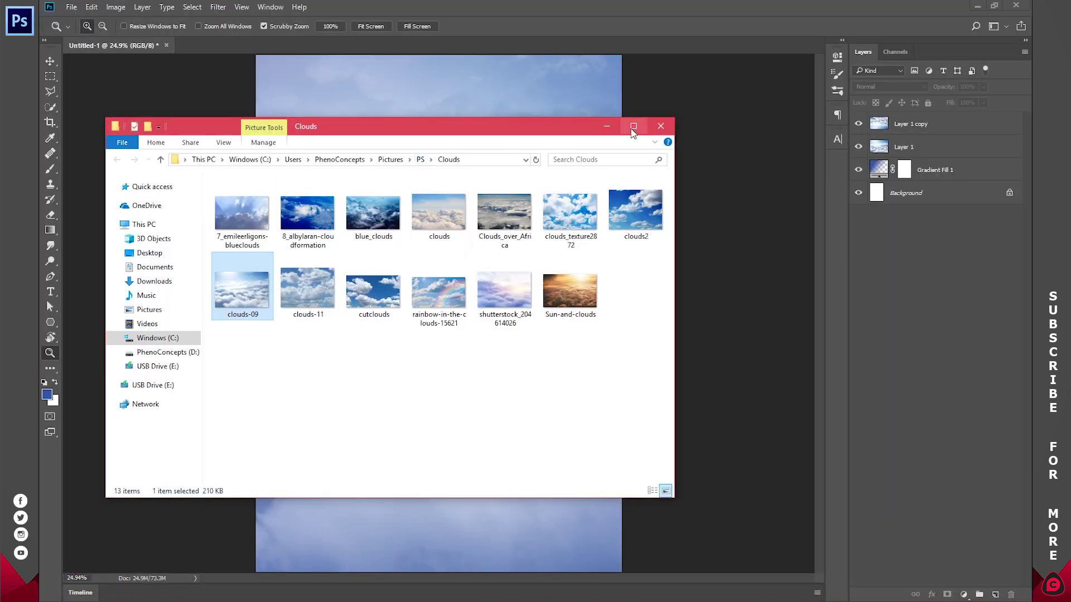
# - In the maximized Explorer window, open Profile from the Videos folder in Photoshop
pyautogui.click(634, 126)
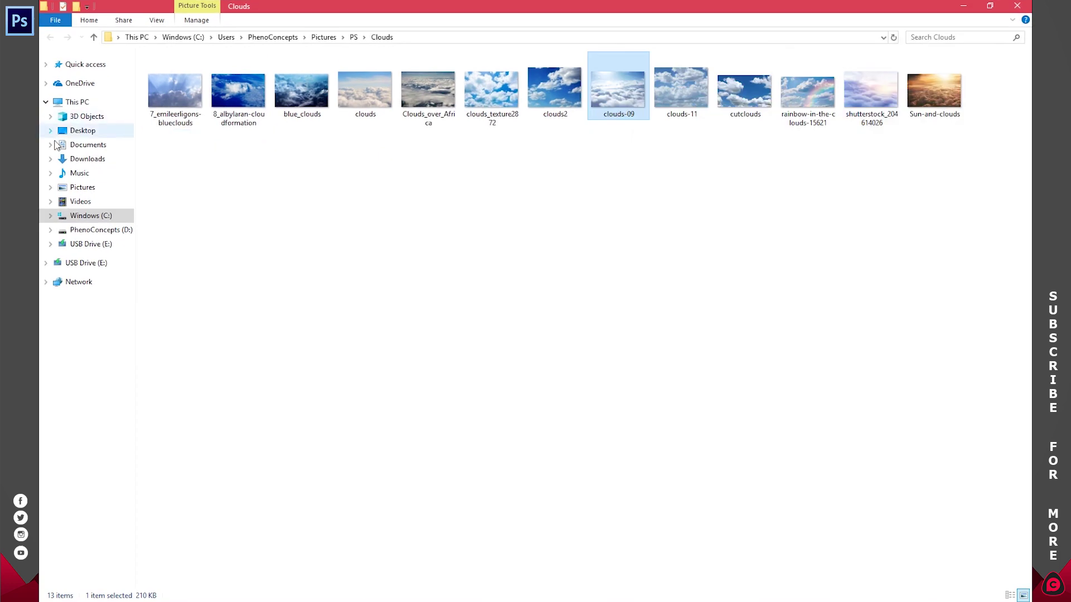
pyautogui.click(80, 202)
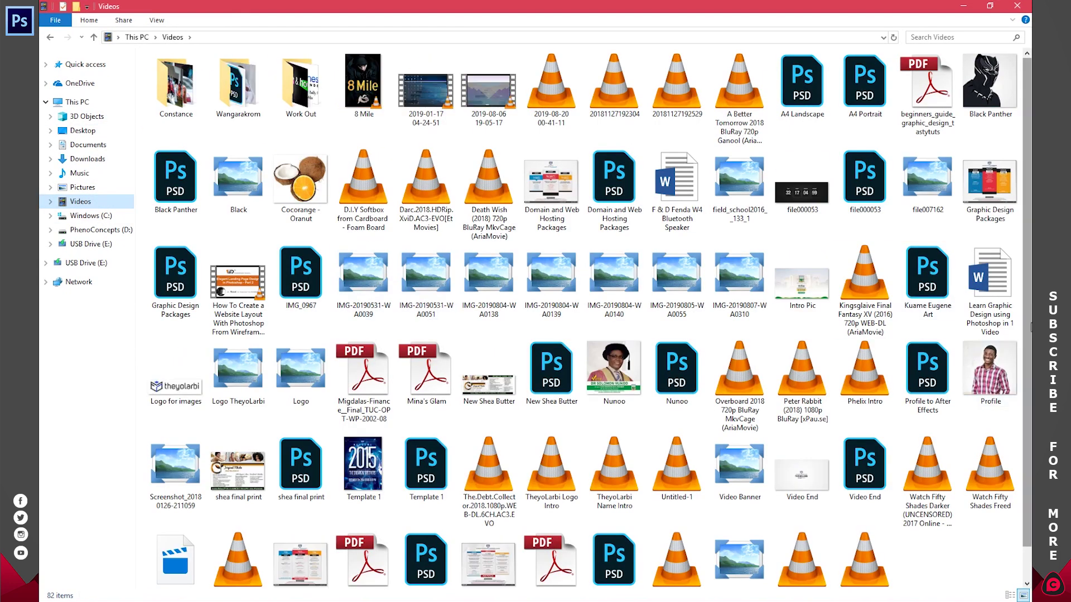
pyautogui.doubleClick(987, 369)
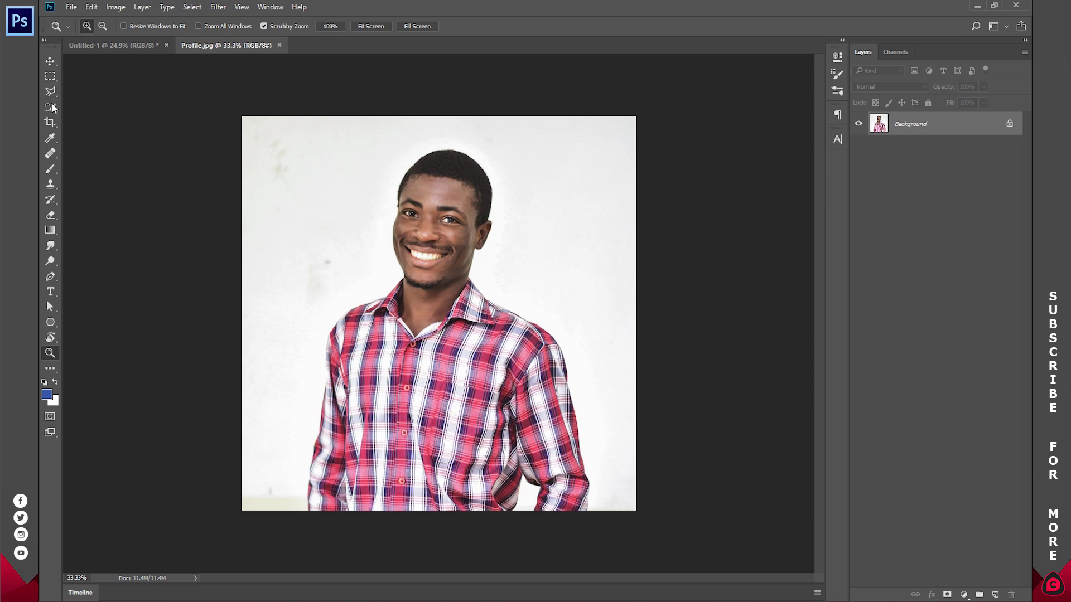
# - Select the man in the Profile photo by selecting the white background and inverting
pyautogui.click(50, 107)
pyautogui.click(469, 138)
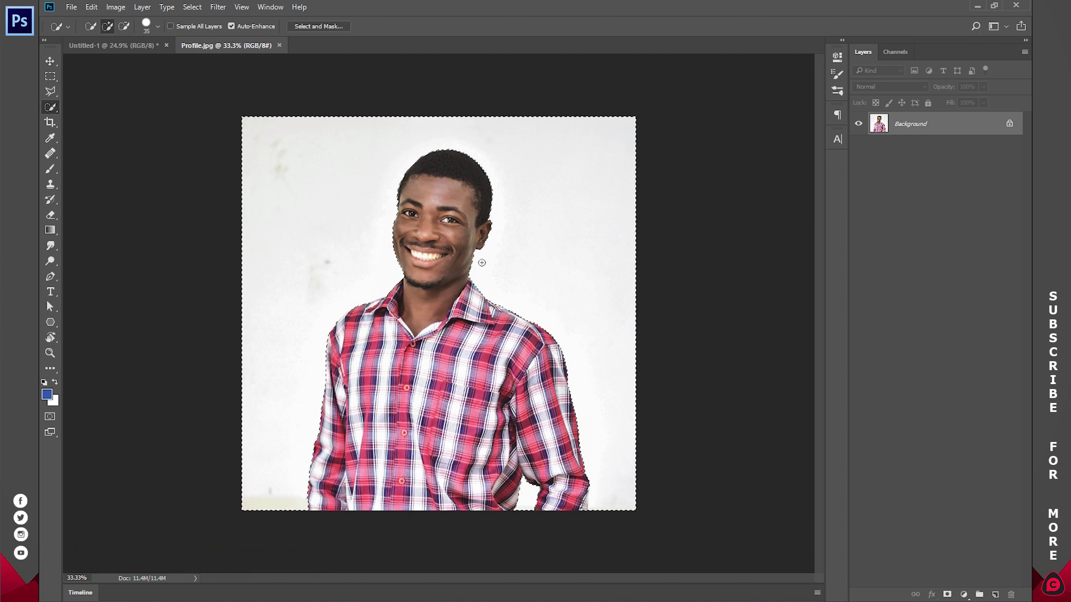
pyautogui.hotkey('ctrl', 'shift', 'i')
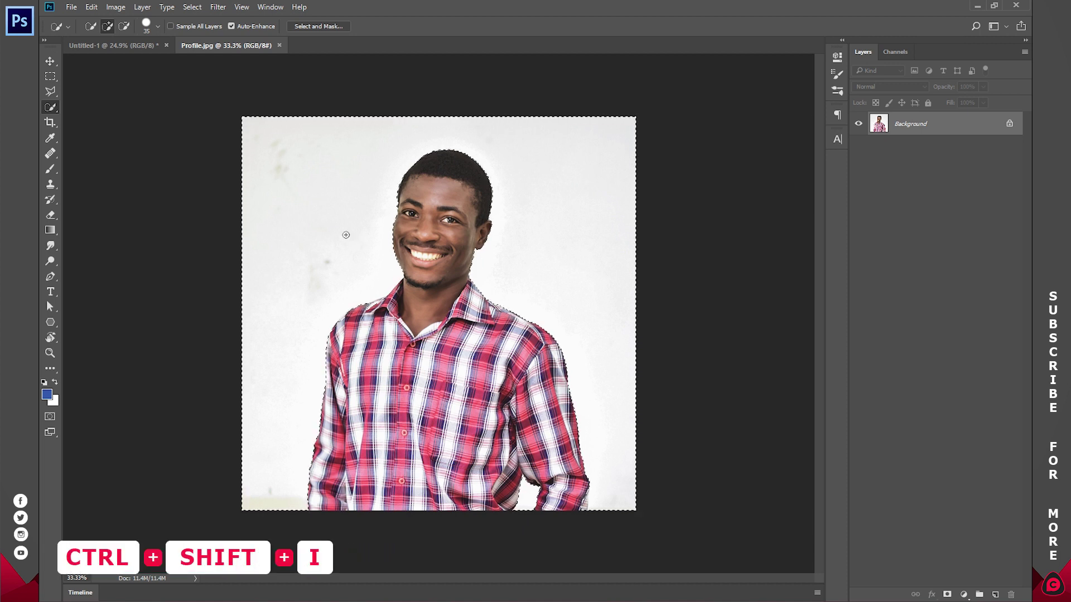
pyautogui.click(192, 7)
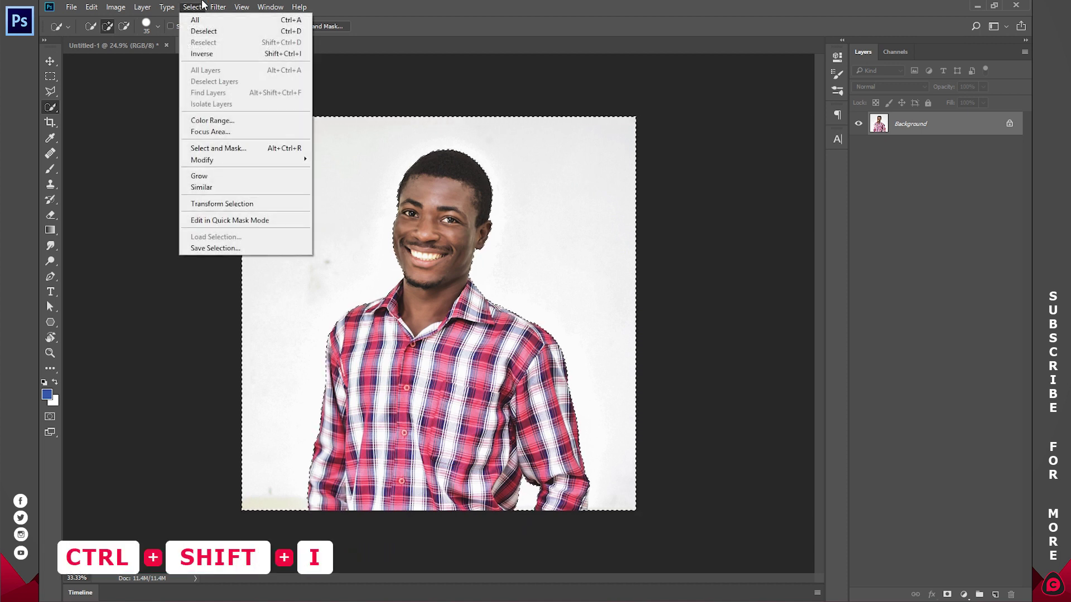
pyautogui.click(211, 53)
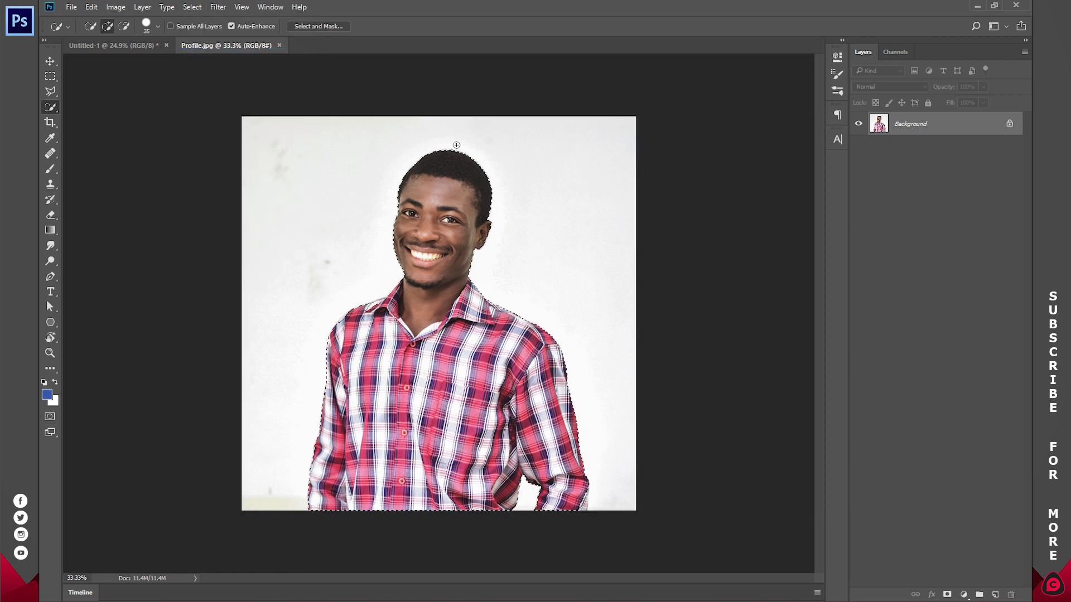
# - Mask out the background, apply the layer mask, and drag the cut-out man into the poster
pyautogui.click(946, 595)
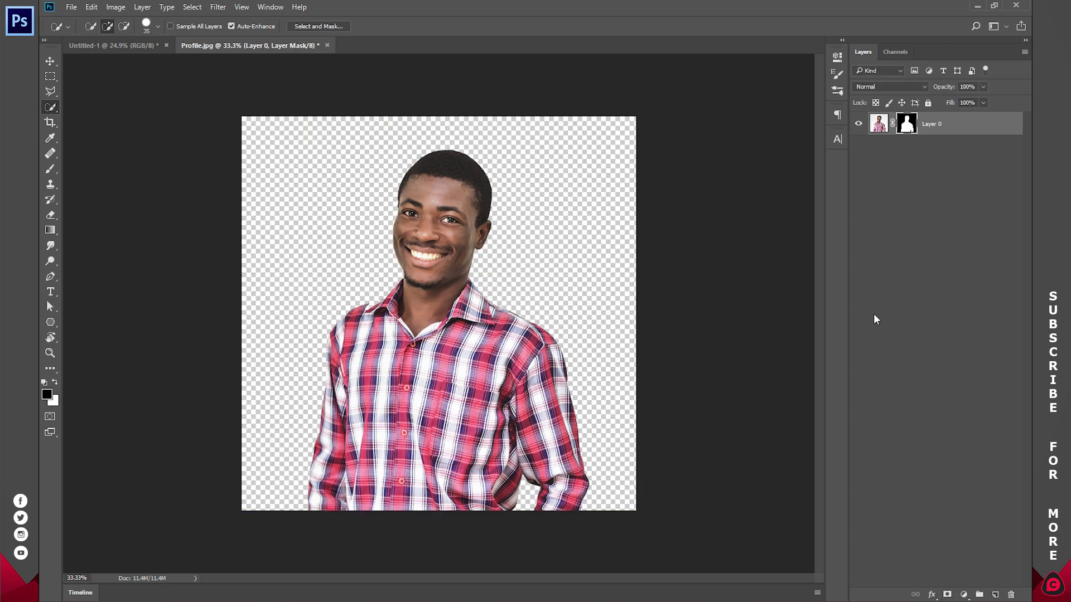
pyautogui.rightClick(908, 126)
pyautogui.click(966, 161)
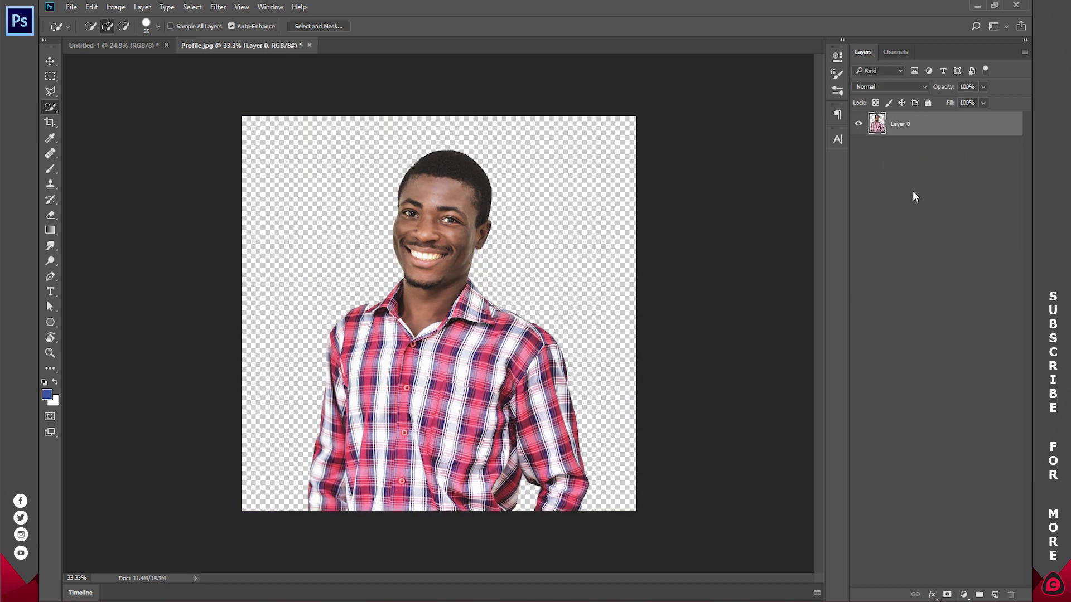
pyautogui.click(52, 62)
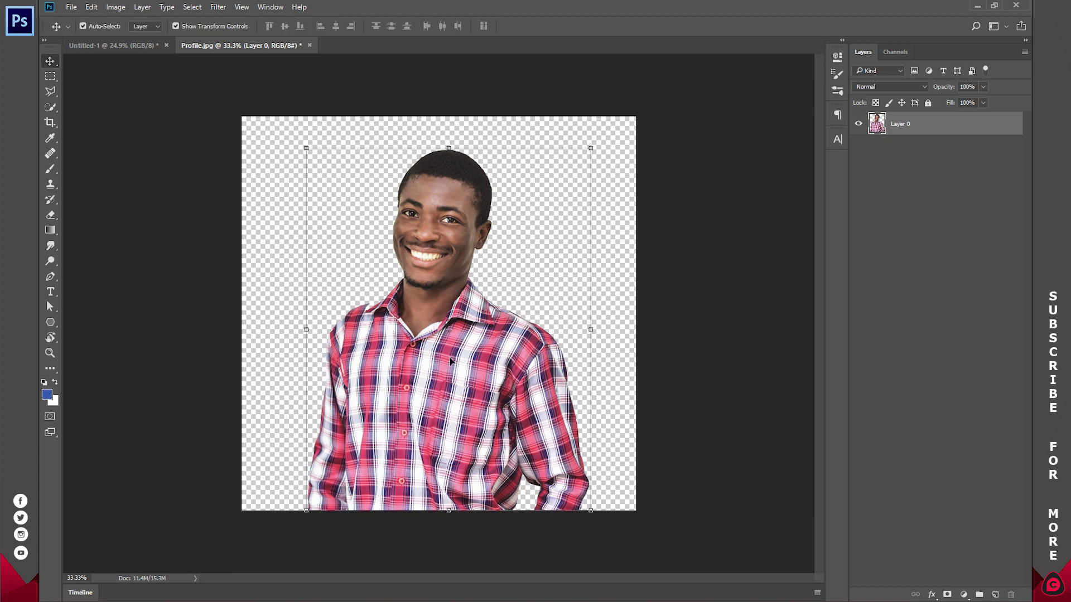
pyautogui.moveTo(447, 364)
pyautogui.mouseDown()
pyautogui.moveTo(136, 49)
pyautogui.moveTo(469, 351)
pyautogui.moveTo(456, 335)
pyautogui.mouseUp()
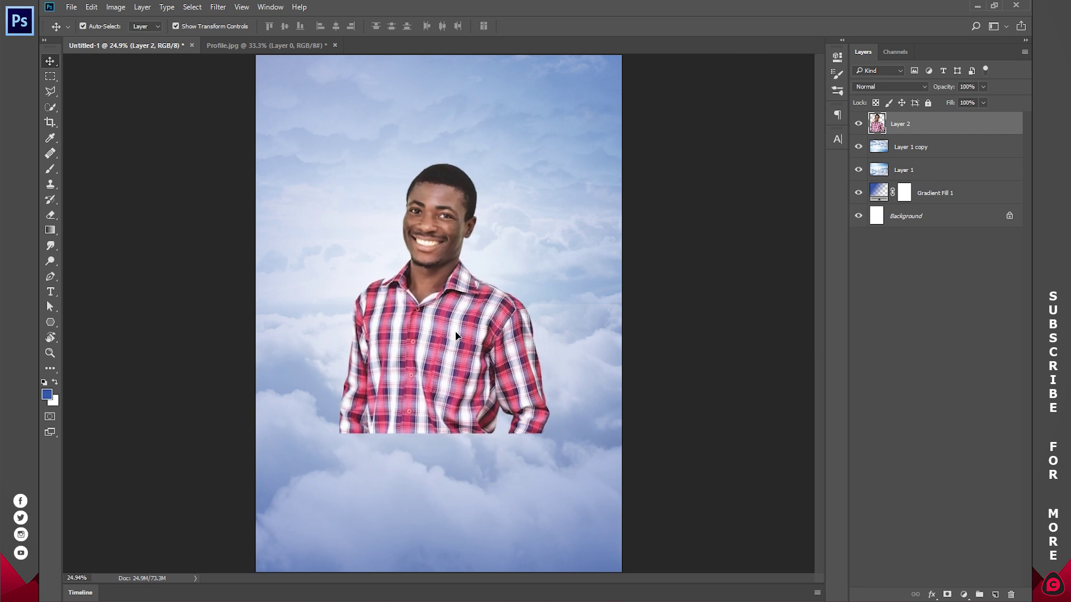
# - Close the Profile photo and group the clouds and gradient layers into a group named BACKGROUND
pyautogui.click(292, 44)
pyautogui.hotkey('ctrl', 'w')
pyautogui.click(522, 235)
pyautogui.click(934, 157)
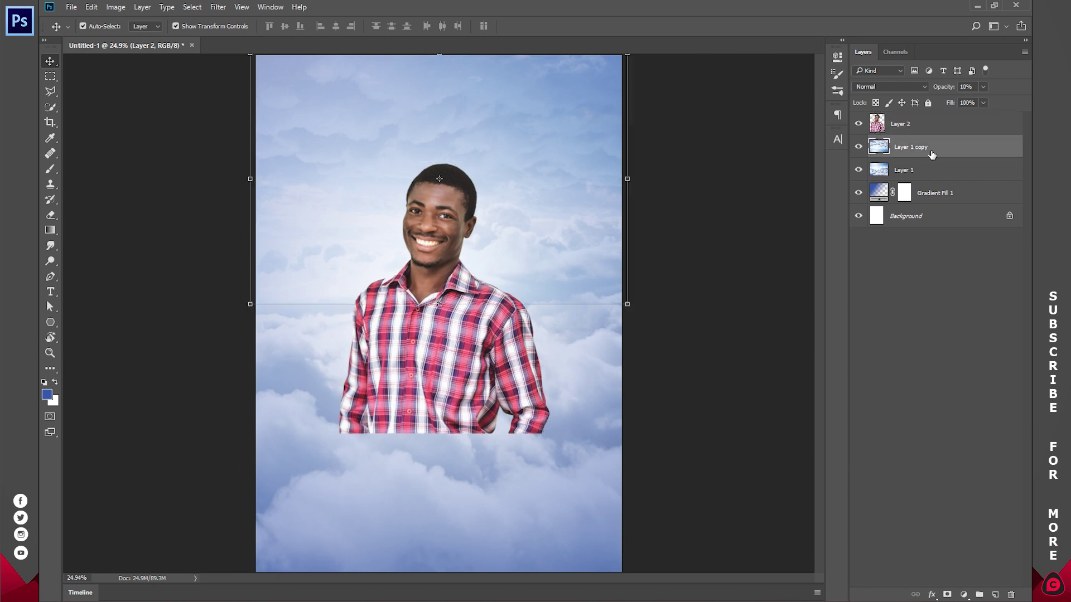
pyautogui.keyDown('shift'); pyautogui.click(933, 206); pyautogui.keyUp('shift')
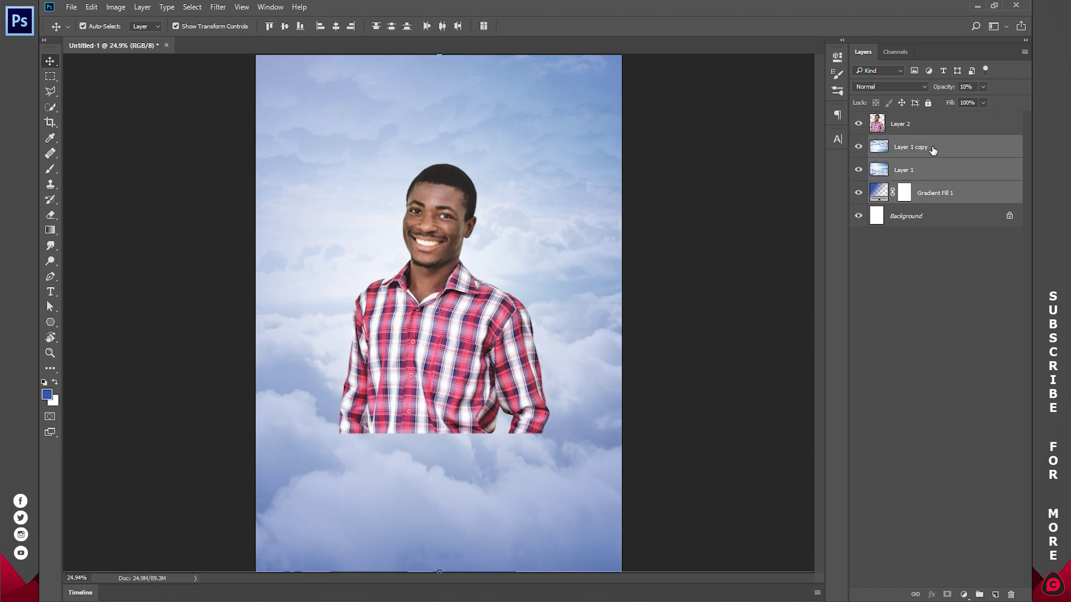
pyautogui.hotkey('ctrl', 'g')
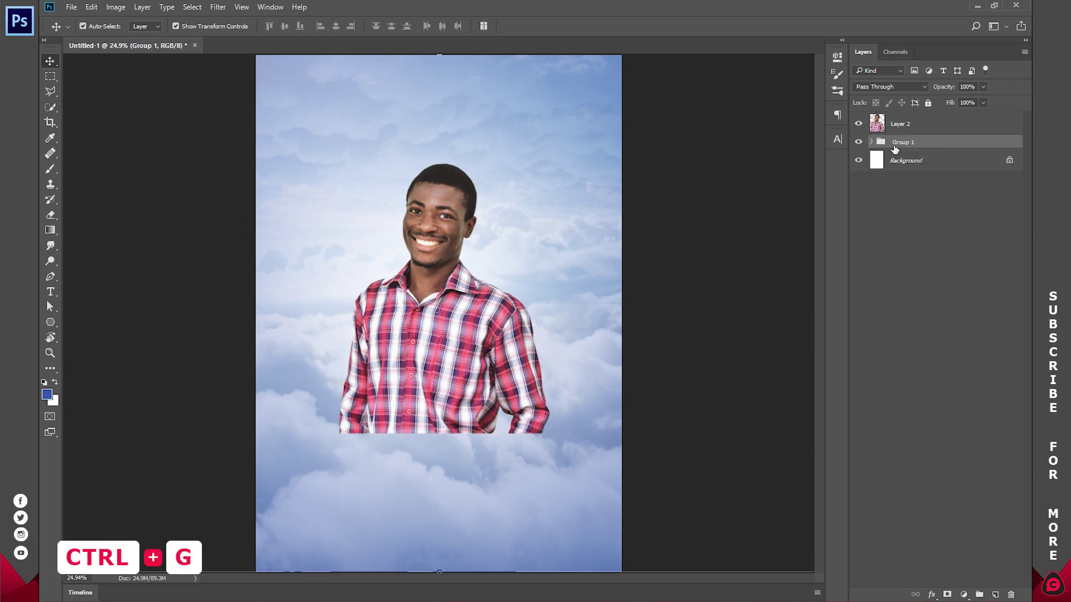
pyautogui.doubleClick(906, 142)
pyautogui.write('GROU')
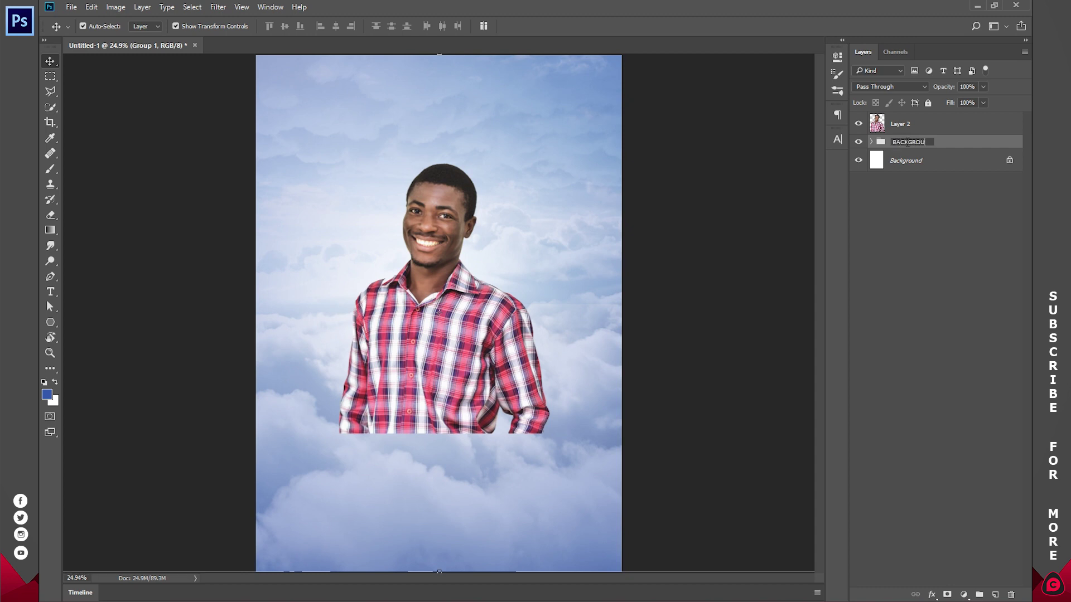
pyautogui.press('Return')
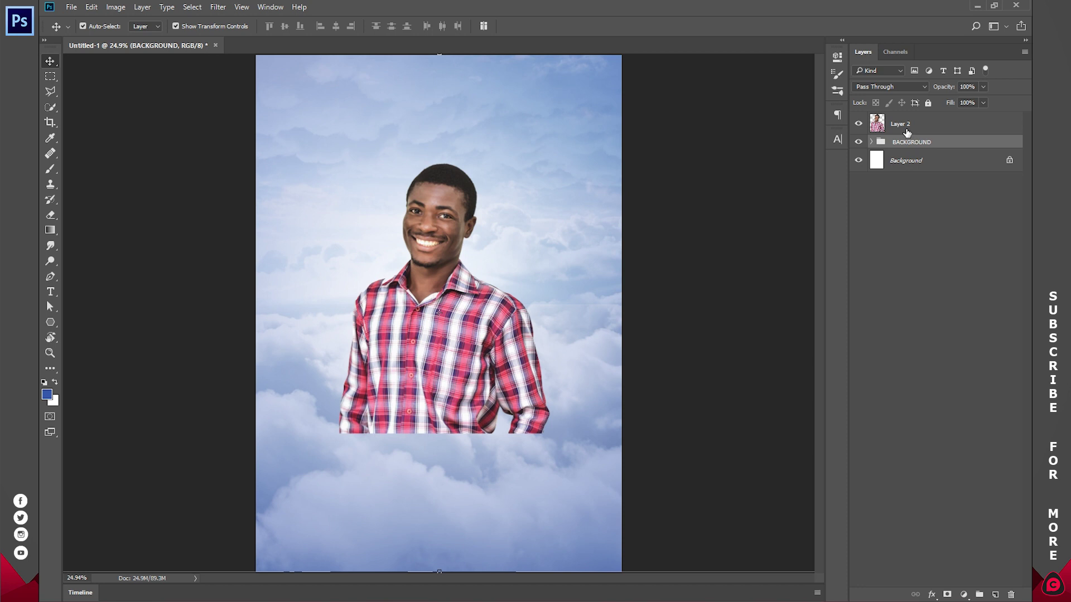
# - Put the man's Layer 2 into its own group named IMAGE
pyautogui.click(907, 133)
pyautogui.hotkey('ctrl', 'g')
pyautogui.doubleClick(904, 119)
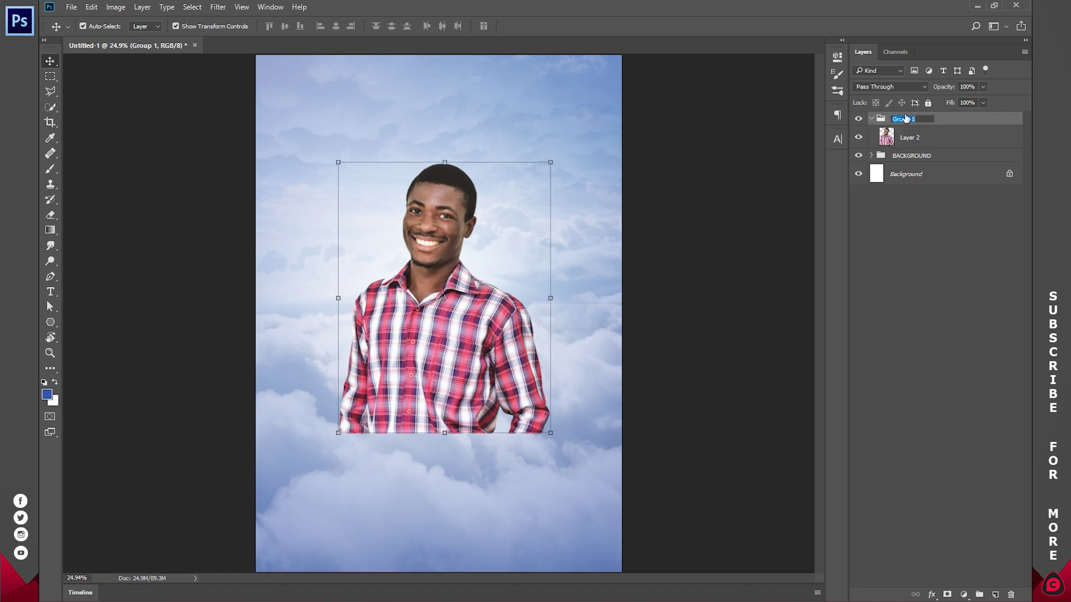
pyautogui.write('IMAGE')
pyautogui.press('Return')
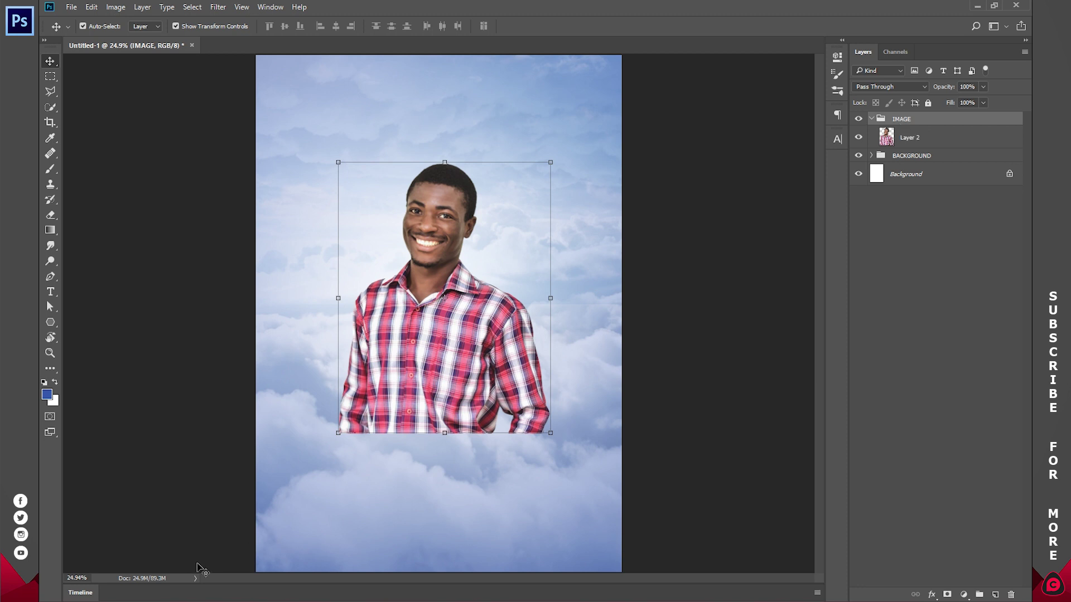
# - Drag the balloon_stock_png bunch image from the Balloons folder into the poster
pyautogui.click(126, 552)
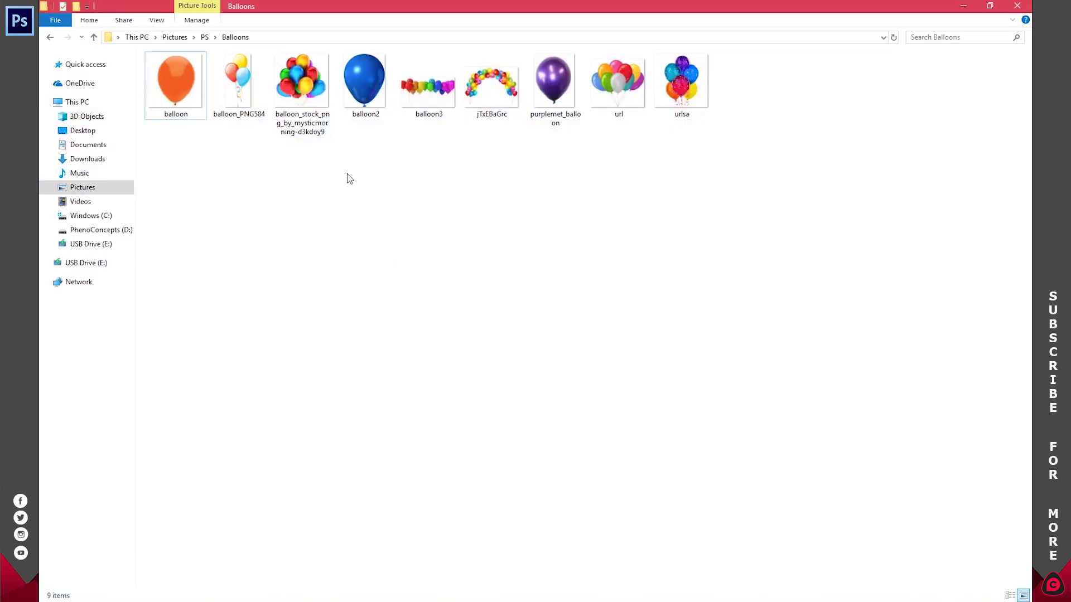
pyautogui.click(303, 84)
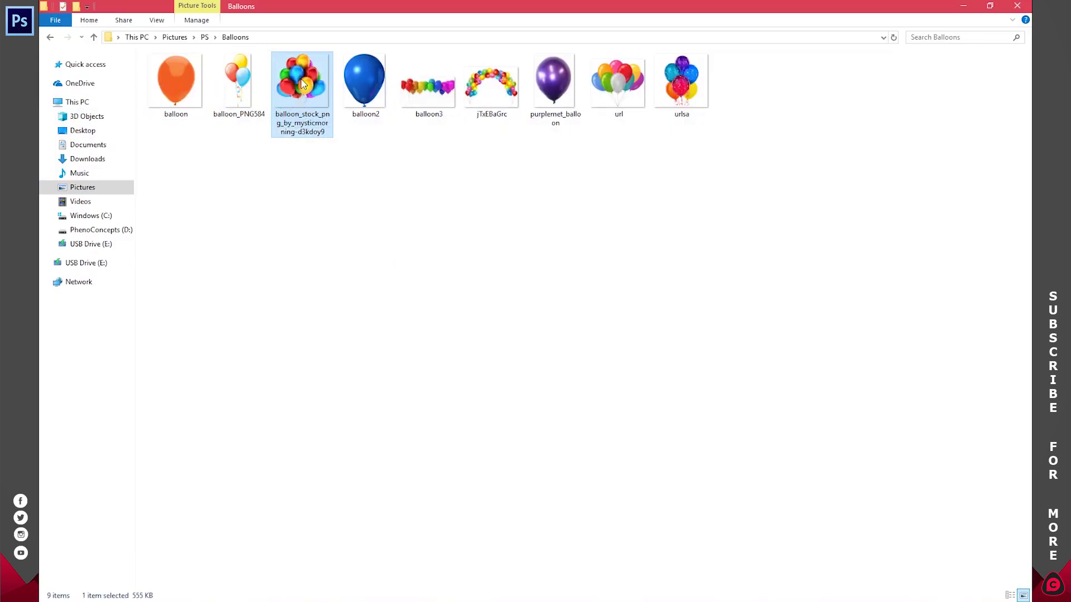
pyautogui.moveTo(299, 91); pyautogui.dragTo(305, 64)
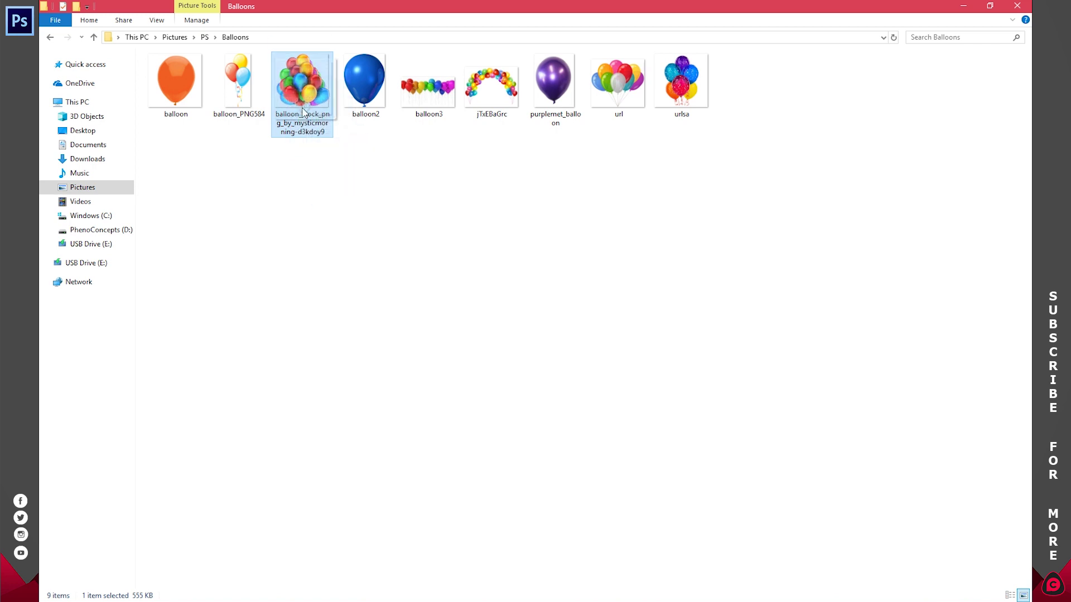
pyautogui.moveTo(306, 64); pyautogui.dragTo(458, 373)
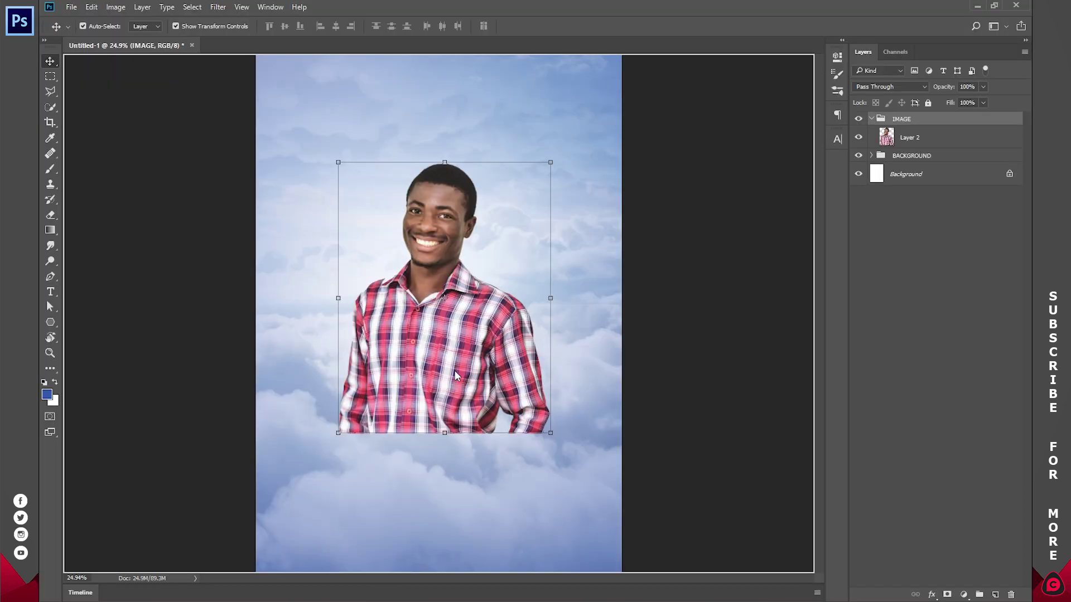
# - Enlarge the balloons to about 244%, move them below the man's layer, and rasterize them
pyautogui.moveTo(520, 305); pyautogui.dragTo(640, 210)
pyautogui.moveTo(558, 312); pyautogui.dragTo(520, 214)
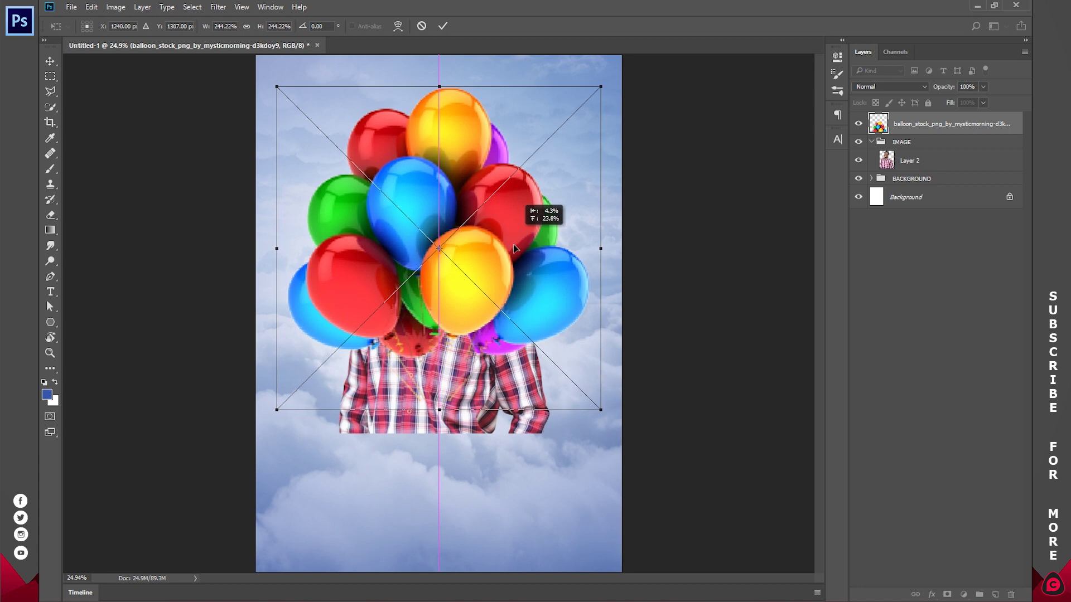
pyautogui.moveTo(460, 131); pyautogui.dragTo(466, 130)
pyautogui.click(443, 26)
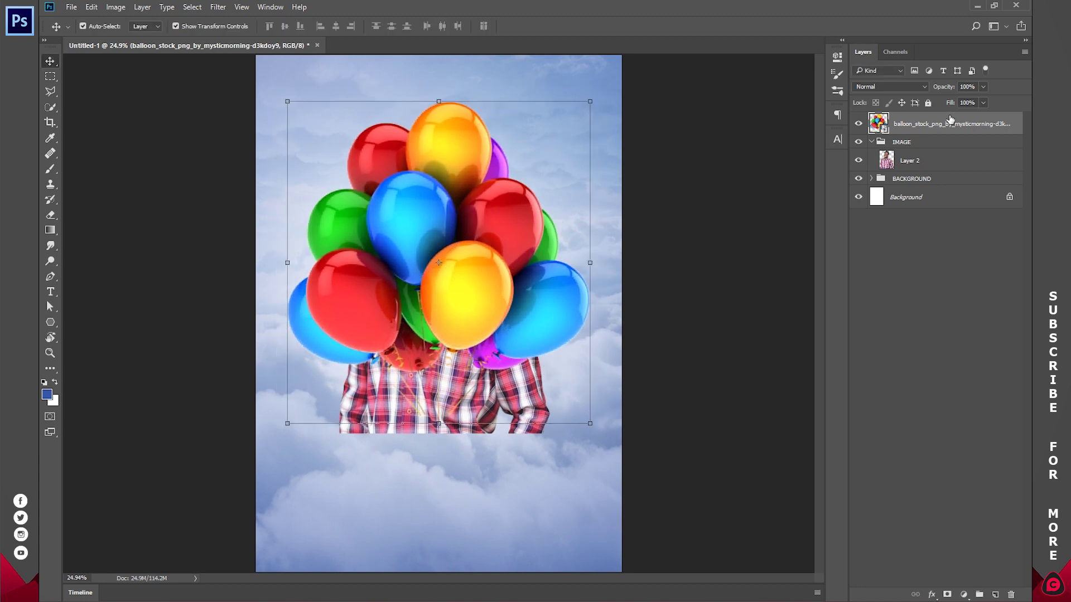
pyautogui.moveTo(941, 131); pyautogui.dragTo(901, 167)
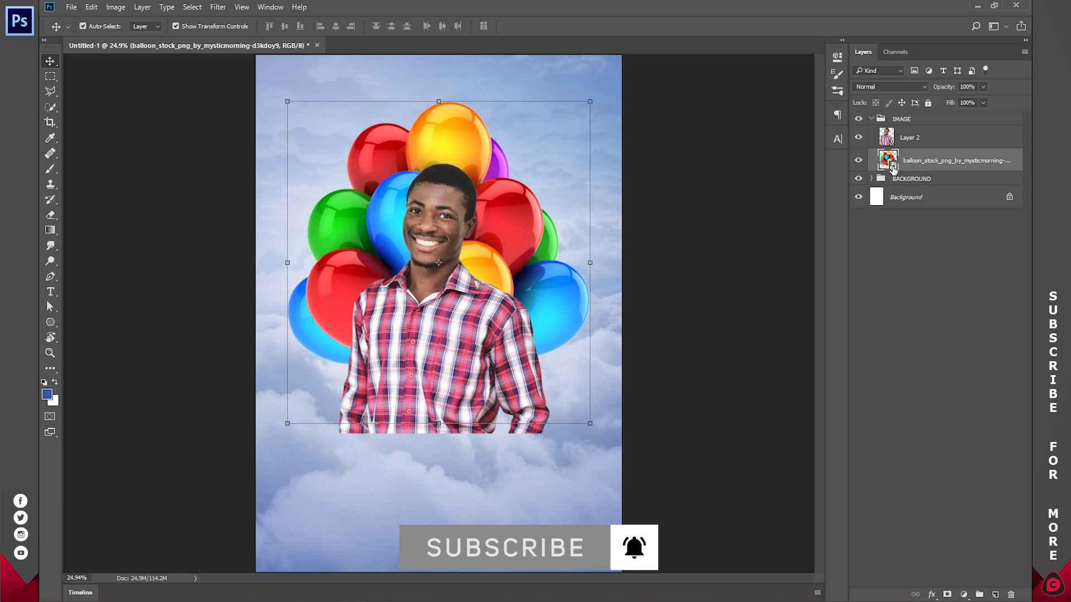
pyautogui.rightClick(937, 162)
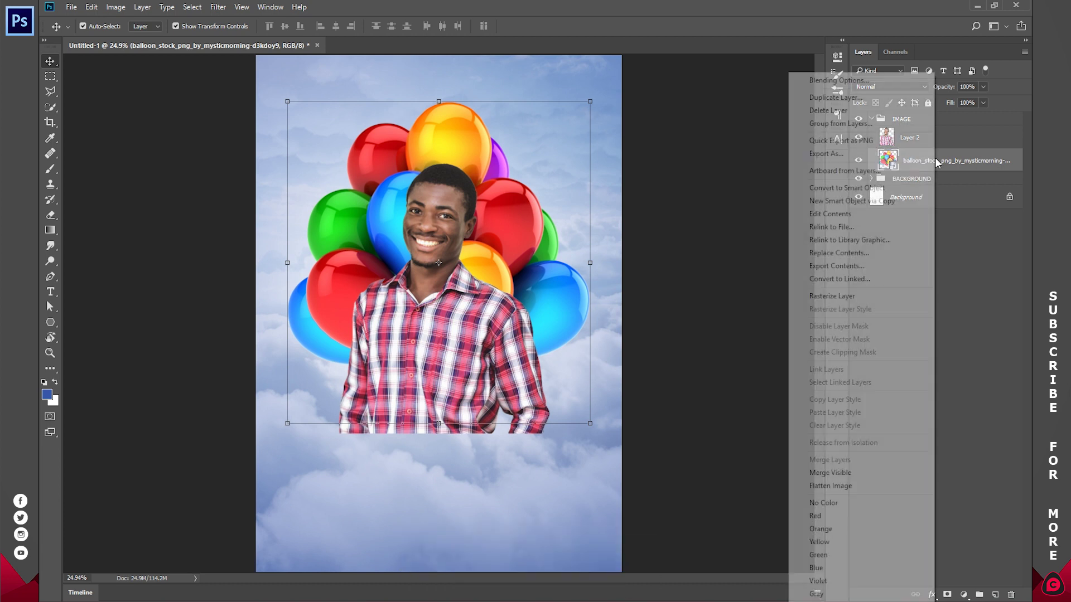
pyautogui.rightClick(938, 162)
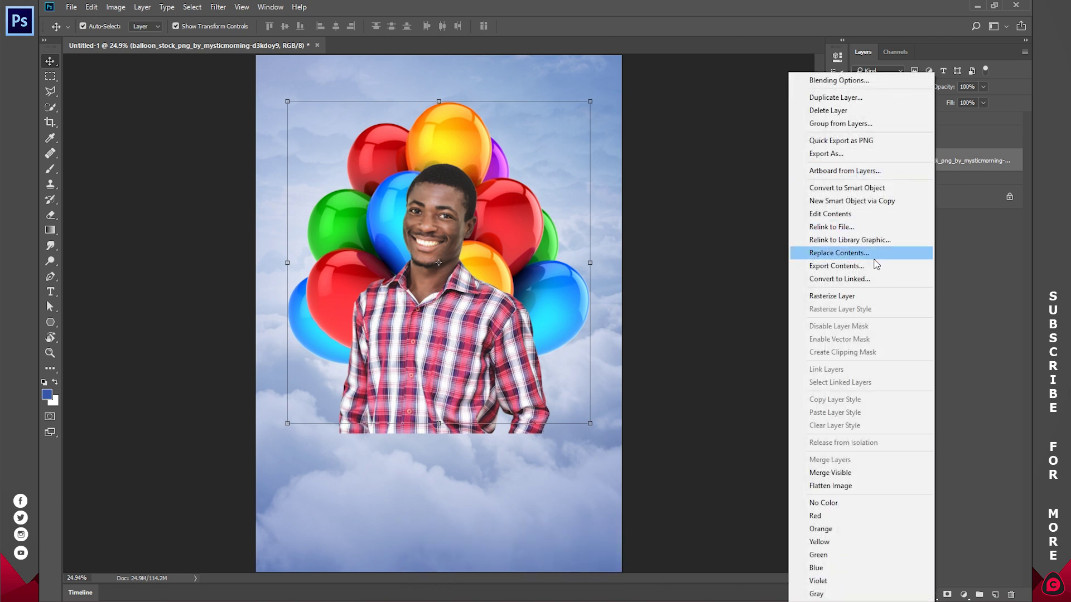
pyautogui.click(852, 298)
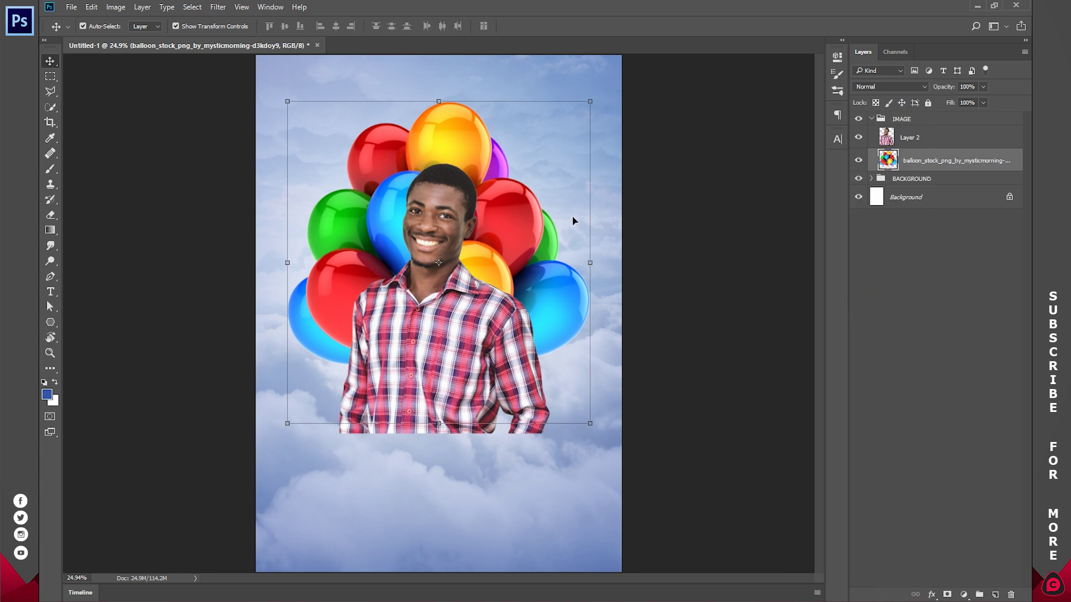
# - Shrink the man to about 82%, collapse the IMAGE group and deselect layers
pyautogui.click(433, 344)
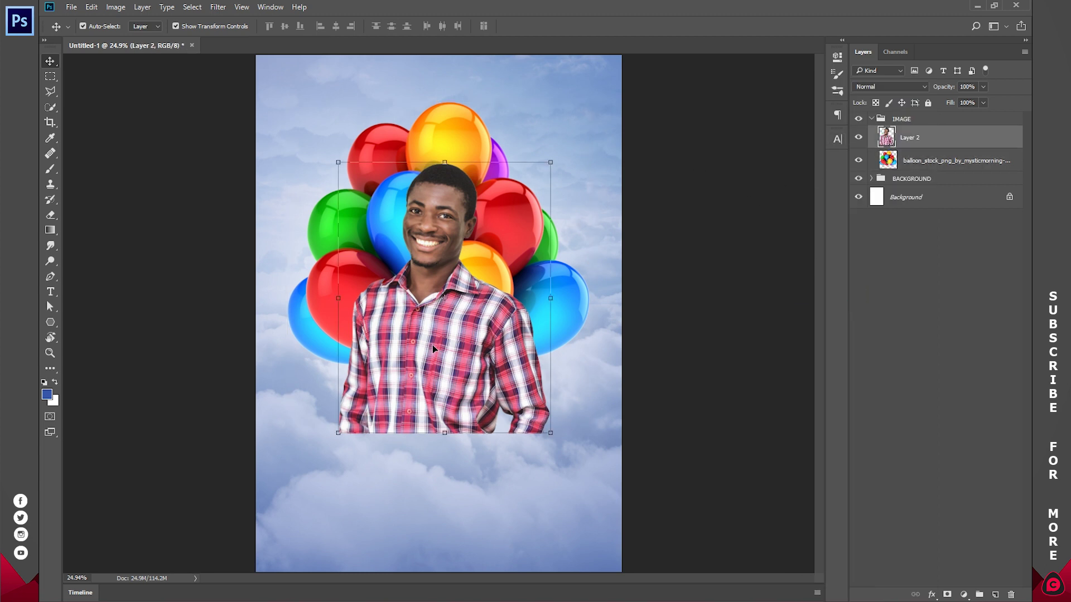
pyautogui.moveTo(546, 162); pyautogui.dragTo(532, 186)
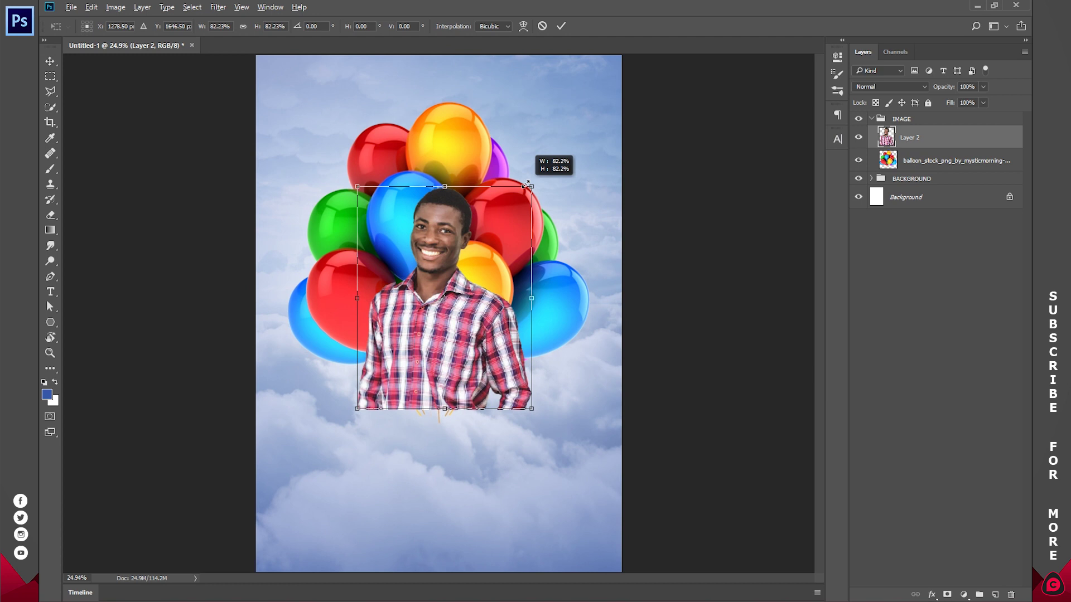
pyautogui.moveTo(463, 359); pyautogui.dragTo(463, 366)
pyautogui.click(561, 26)
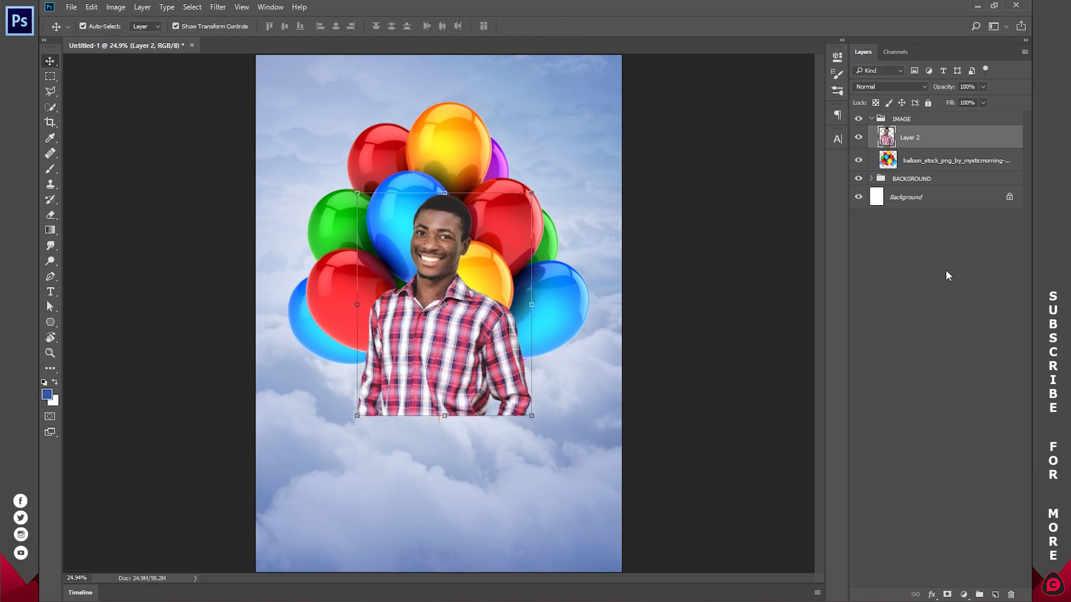
pyautogui.click(872, 118)
pyautogui.click(937, 303)
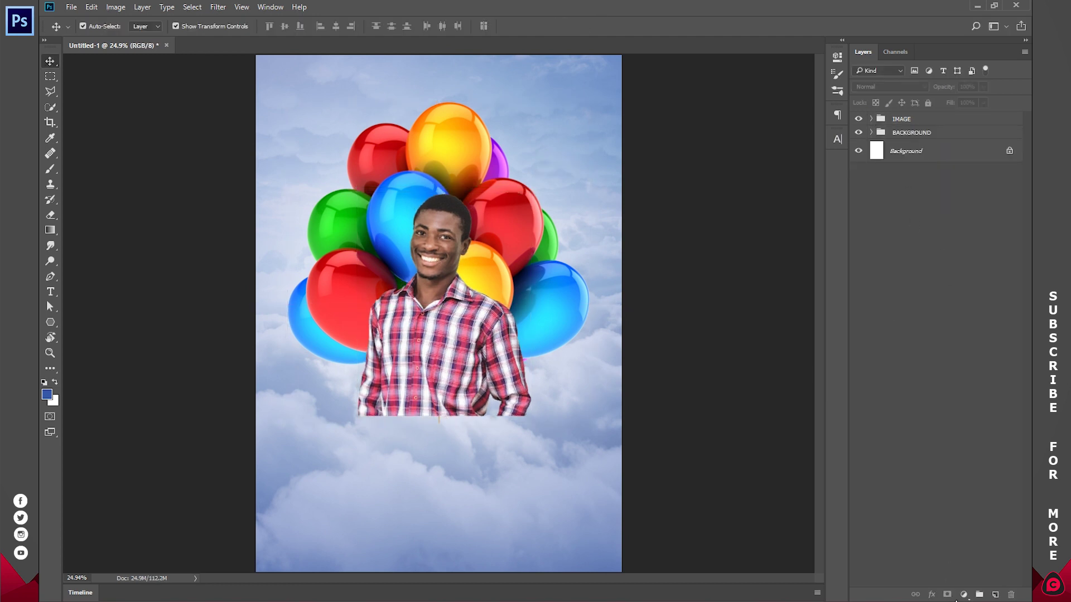
# - Create a new layer group above IMAGE and BACKGROUND and name it MAIN TEXTS
pyautogui.click(979, 596)
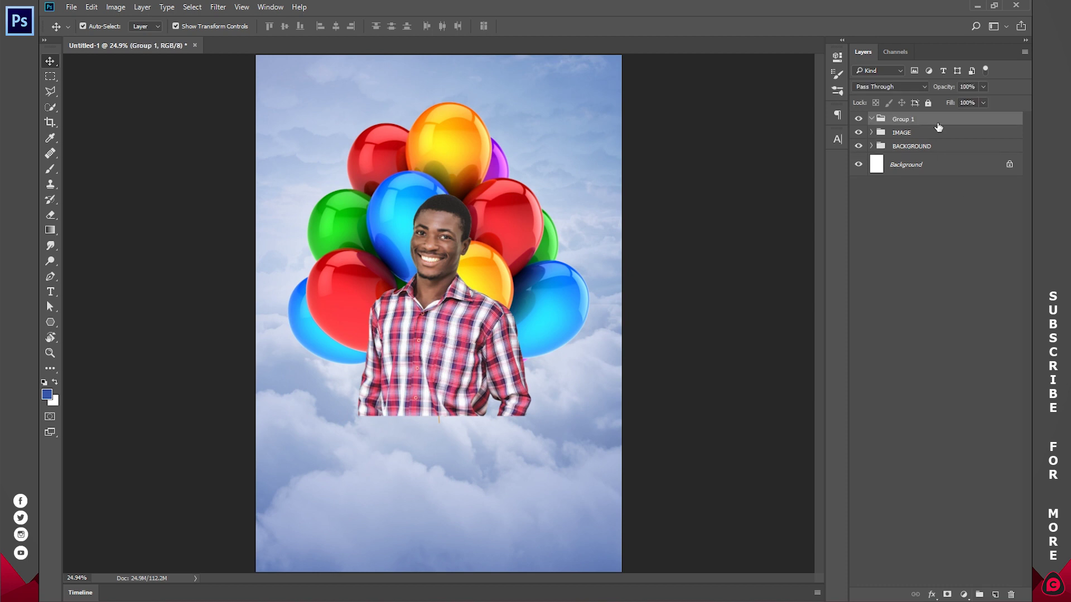
pyautogui.doubleClick(899, 120)
pyautogui.write('MAIN TEXTS')
pyautogui.press('Return')
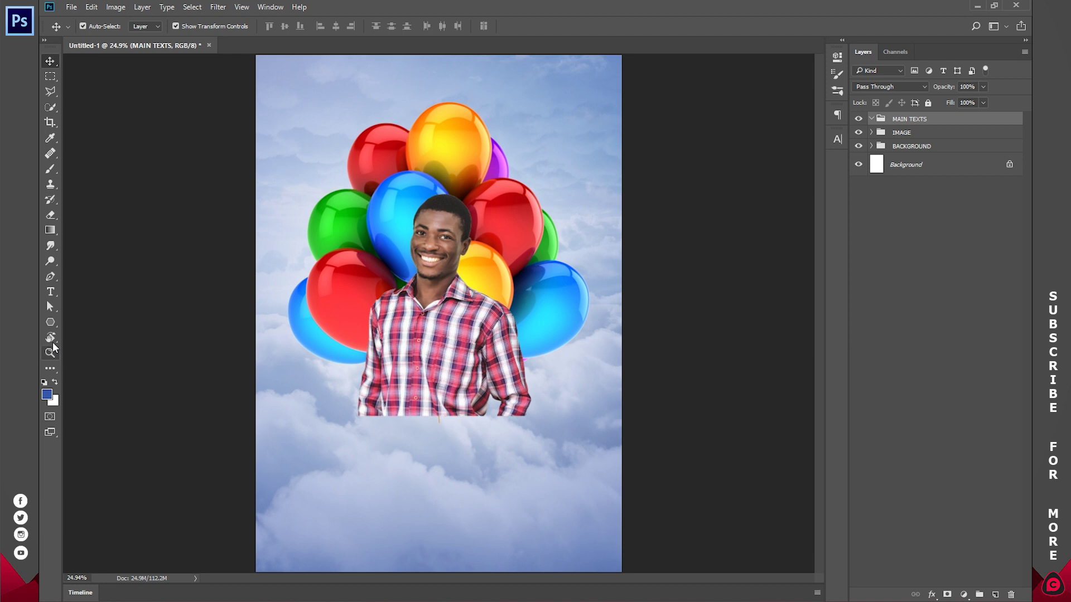
pyautogui.click(43, 323)
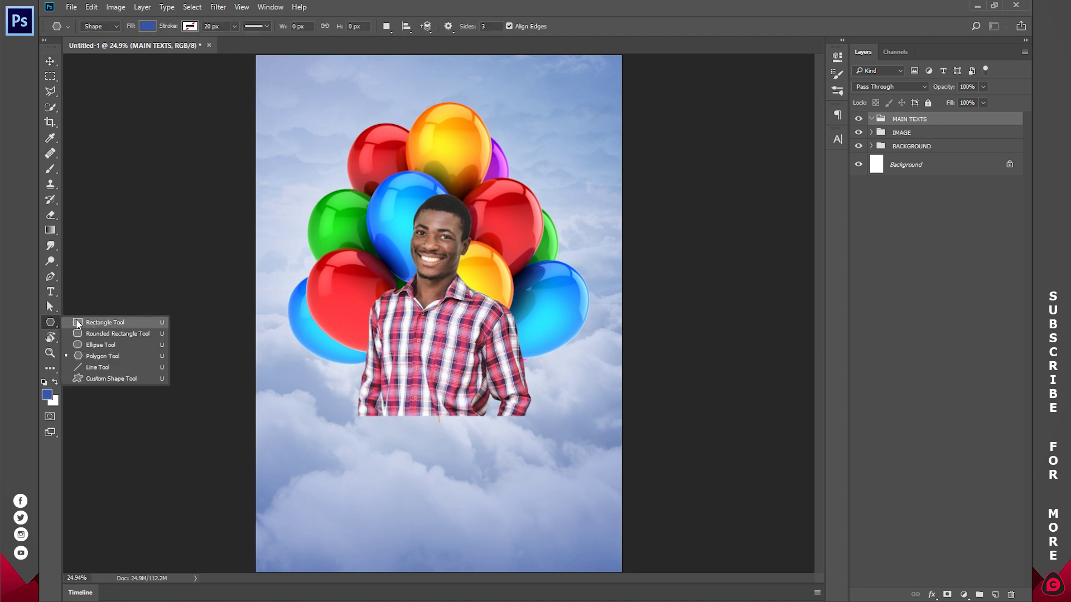
# - Draw a blue rectangle, Rectangle 1, just below the man's shirt inside MAIN TEXTS
pyautogui.click(77, 322)
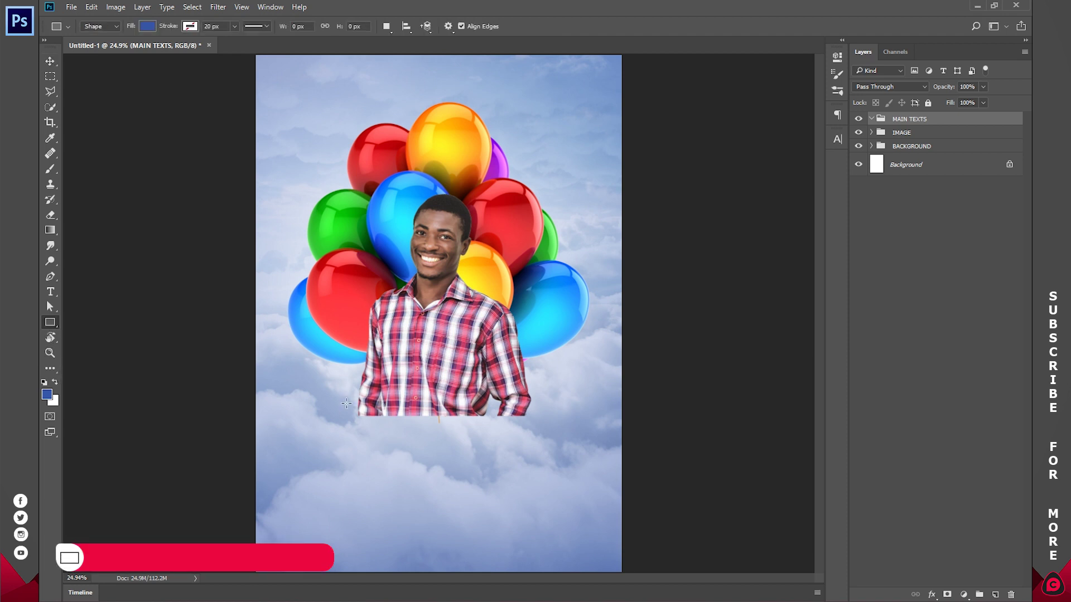
pyautogui.moveTo(341, 408); pyautogui.dragTo(531, 444)
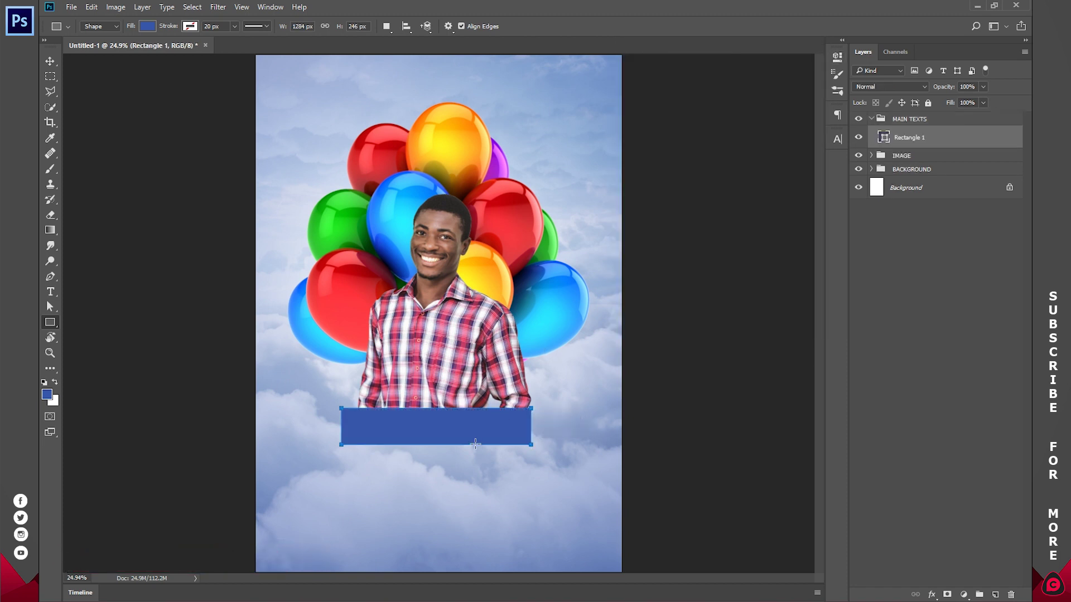
pyautogui.click(49, 66)
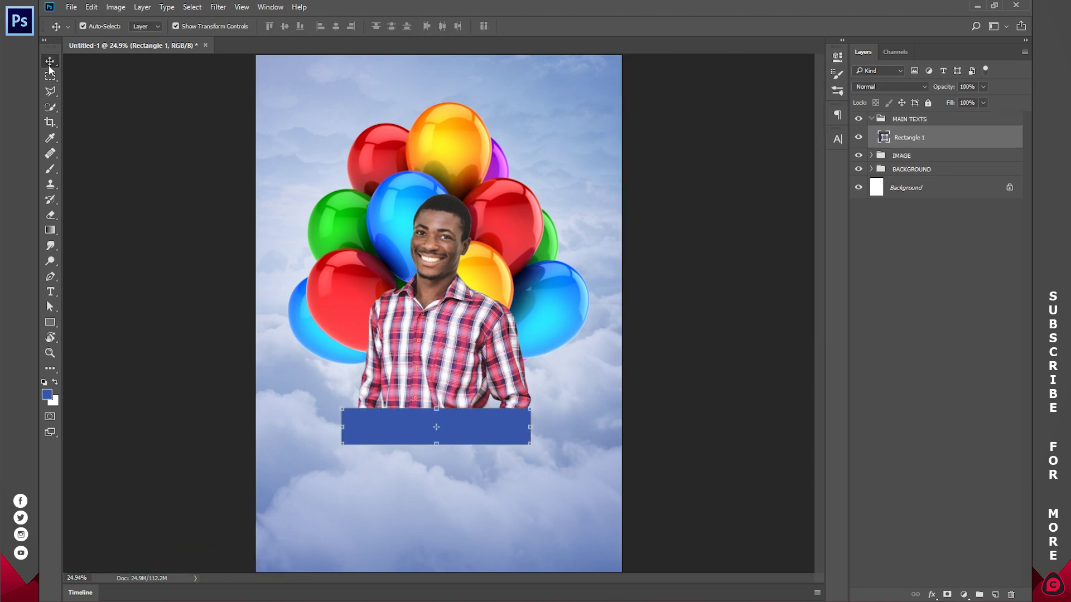
pyautogui.hotkey('ctrl', 't')
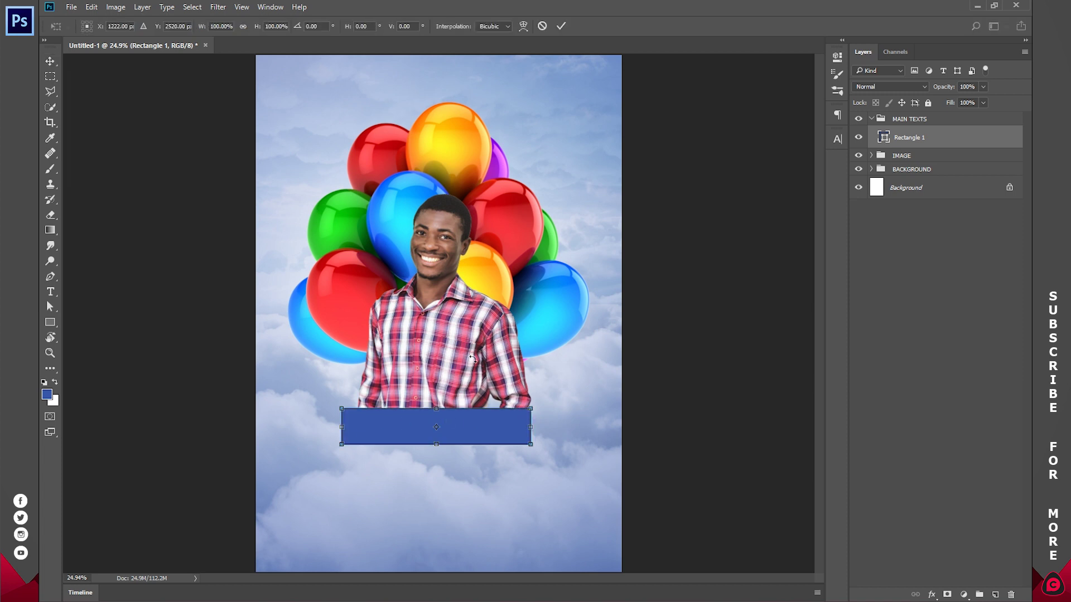
# - Warp Rectangle 1 so its middle bows upward into an arched banner, then zoom in
pyautogui.click(523, 26)
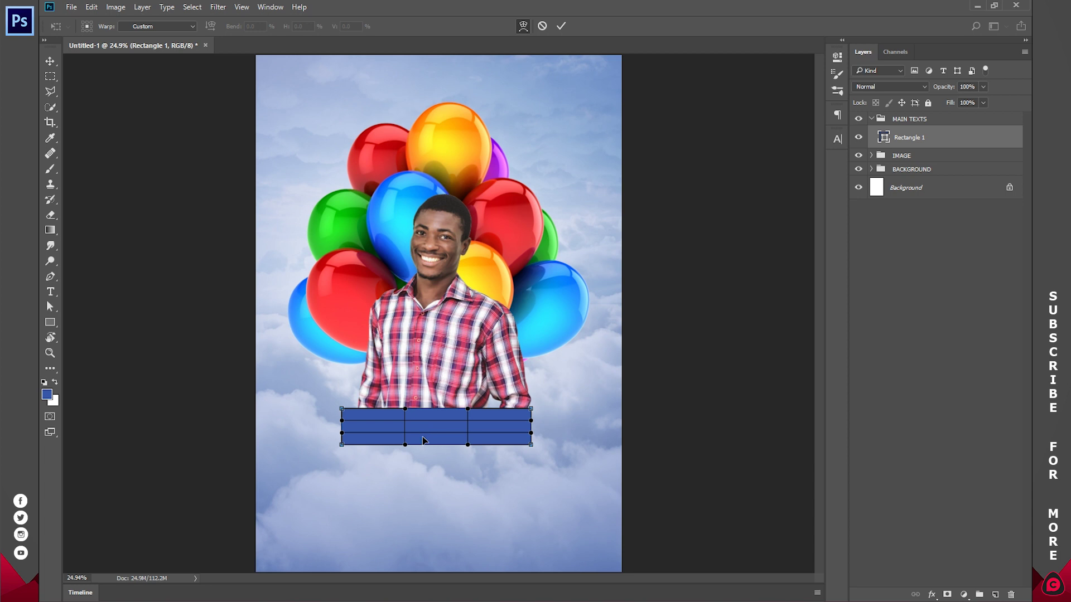
pyautogui.moveTo(430, 428); pyautogui.dragTo(436, 431)
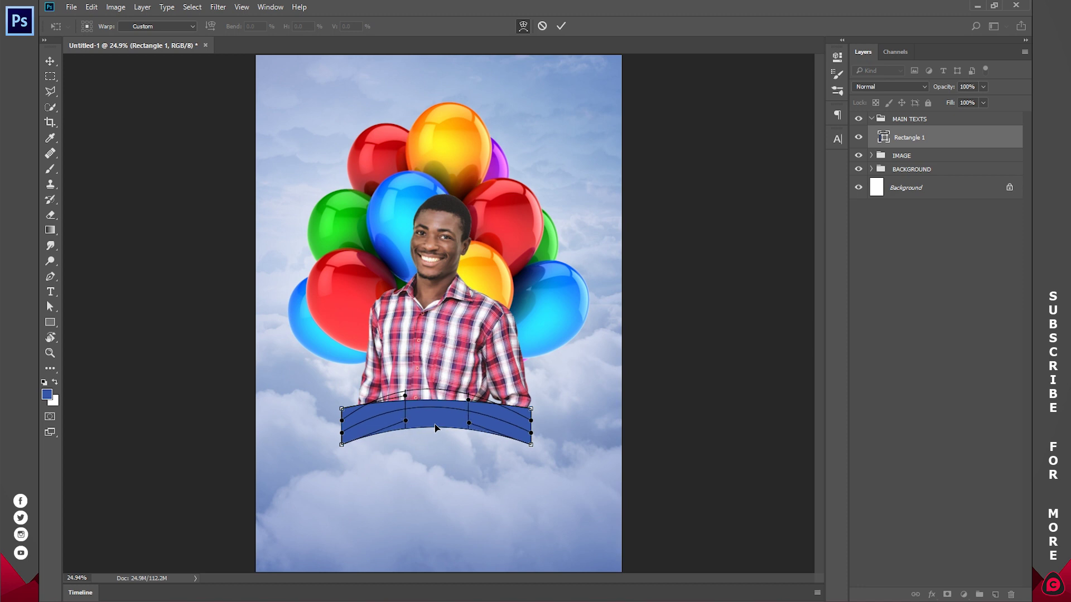
pyautogui.click(561, 26)
pyautogui.press('z')
pyautogui.click(437, 447)
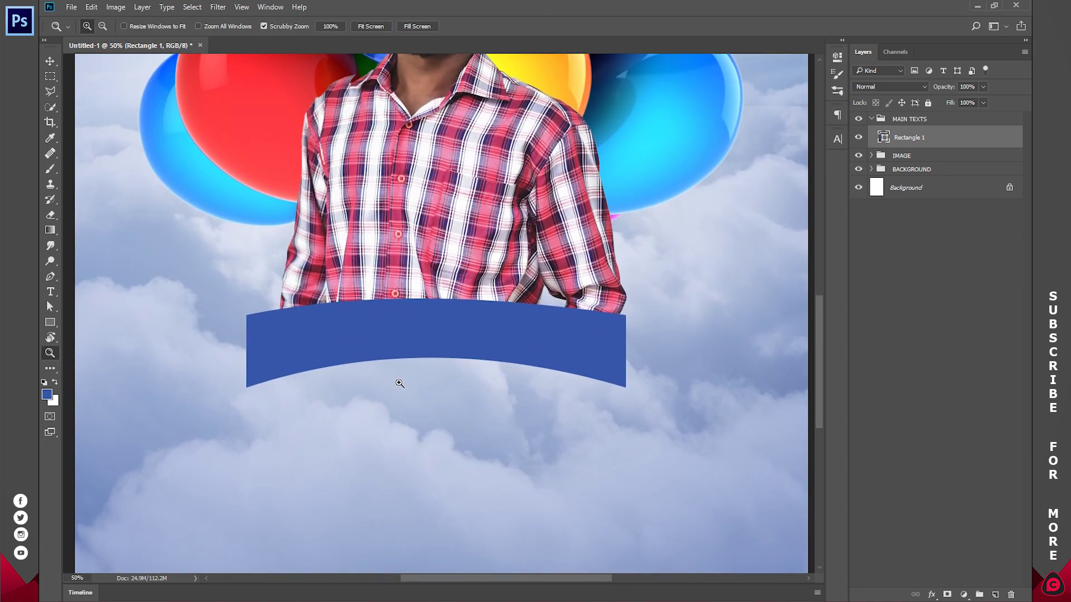
# - Type 'HAPPY BIRTHDAY' in white, center-aligned, and move it onto the blue banner
pyautogui.click(51, 292)
pyautogui.press('x')
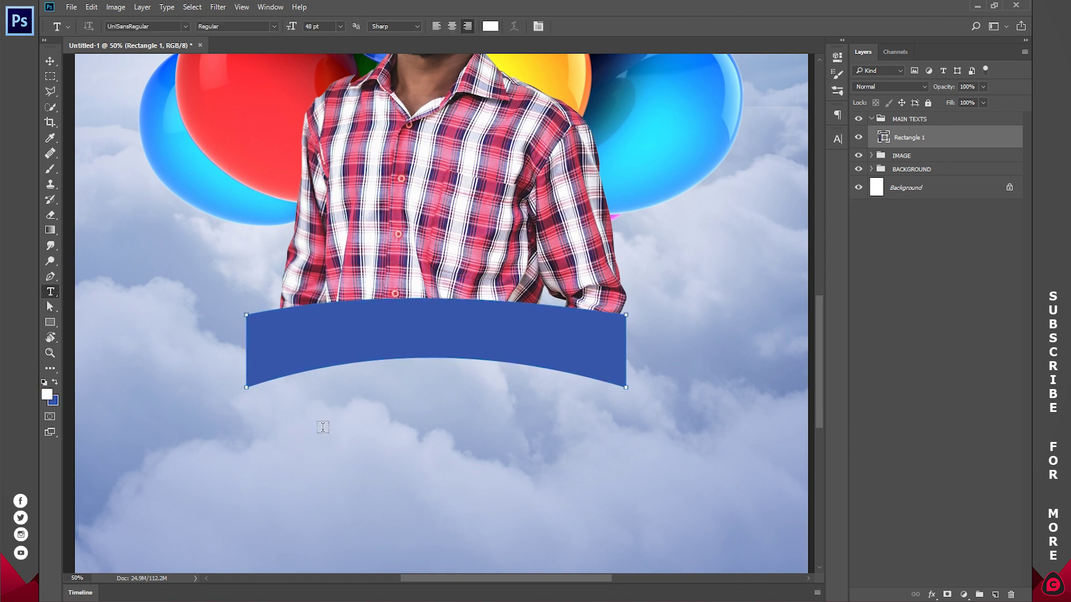
pyautogui.click(323, 429)
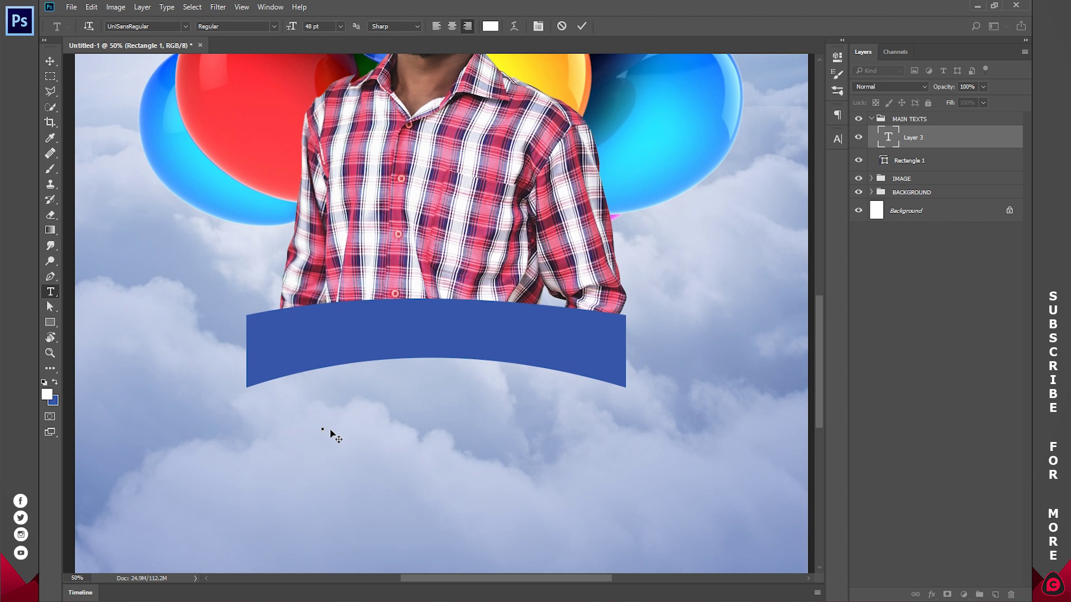
pyautogui.write('HAPPY BIRTHDAY')
pyautogui.hotkey('ctrl', 'a')
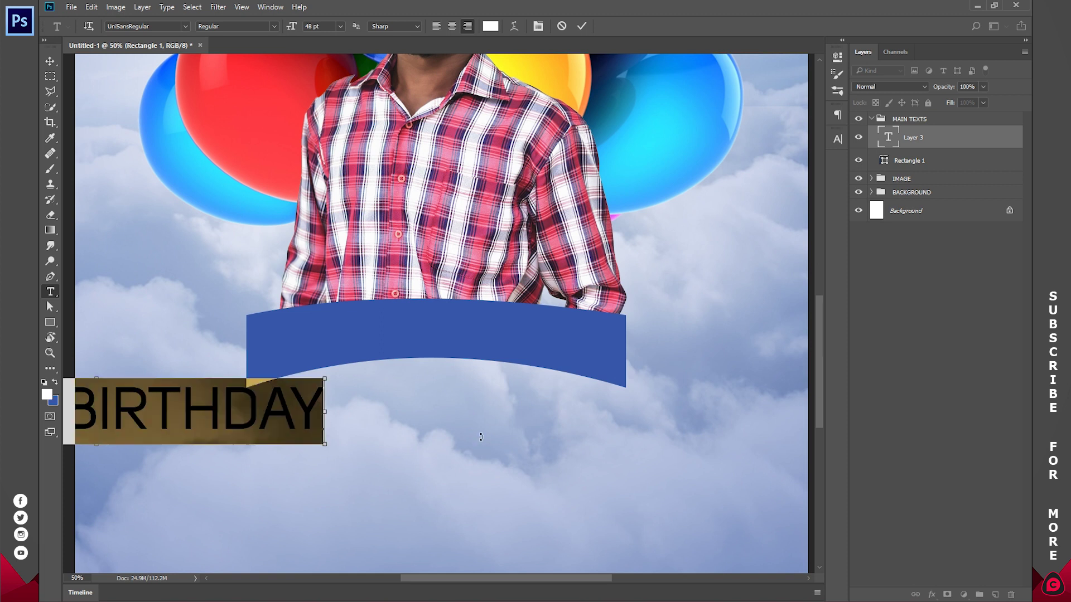
pyautogui.click(455, 26)
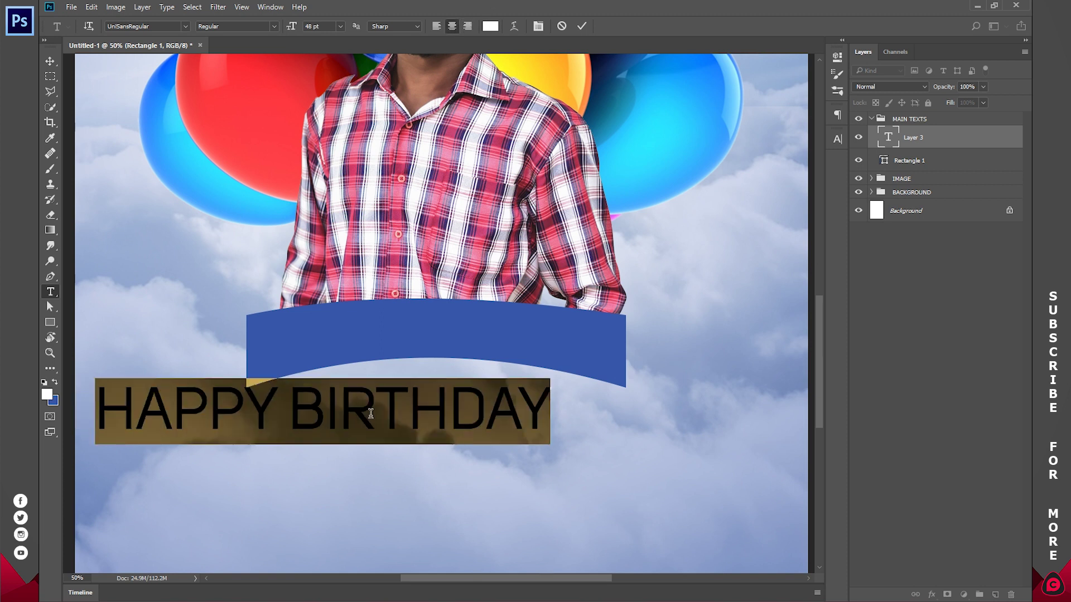
pyautogui.click(370, 435)
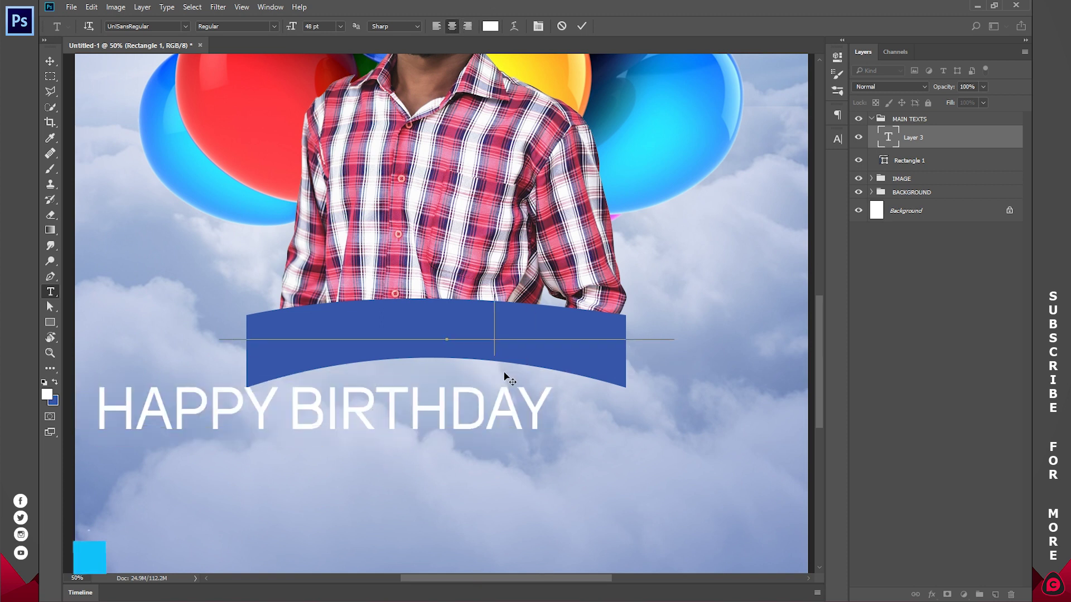
pyautogui.keyDown('ctrl'); pyautogui.moveTo(404, 459); pyautogui.dragTo(495, 382); pyautogui.keyUp('ctrl')
# - Set the HAPPY BIRTHDAY text to 30 pt in the UniSansHeavy font
pyautogui.hotkey('ctrl', 'a')
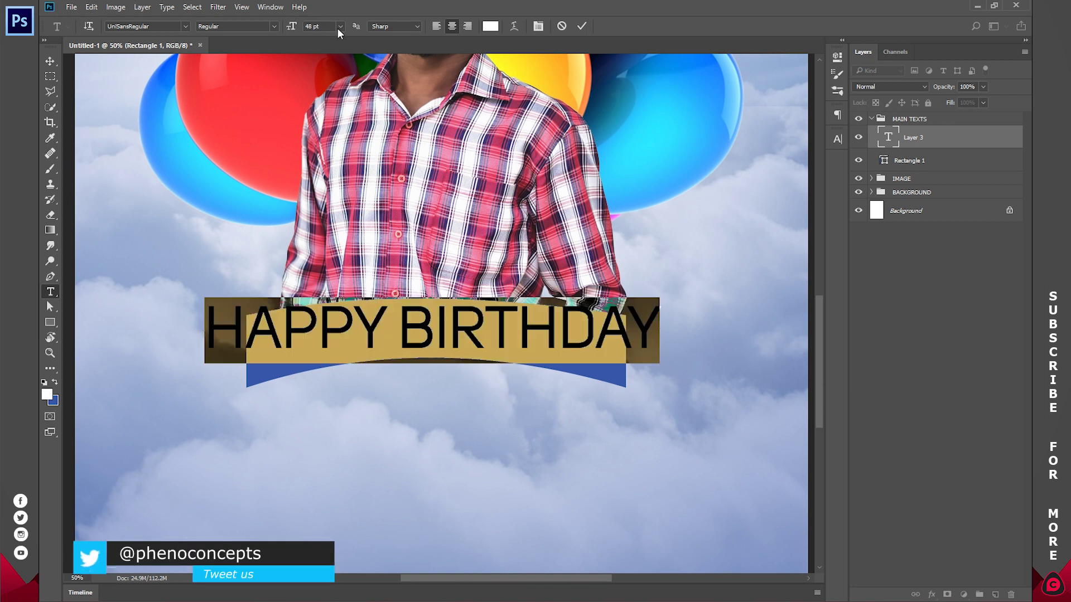
pyautogui.click(340, 27)
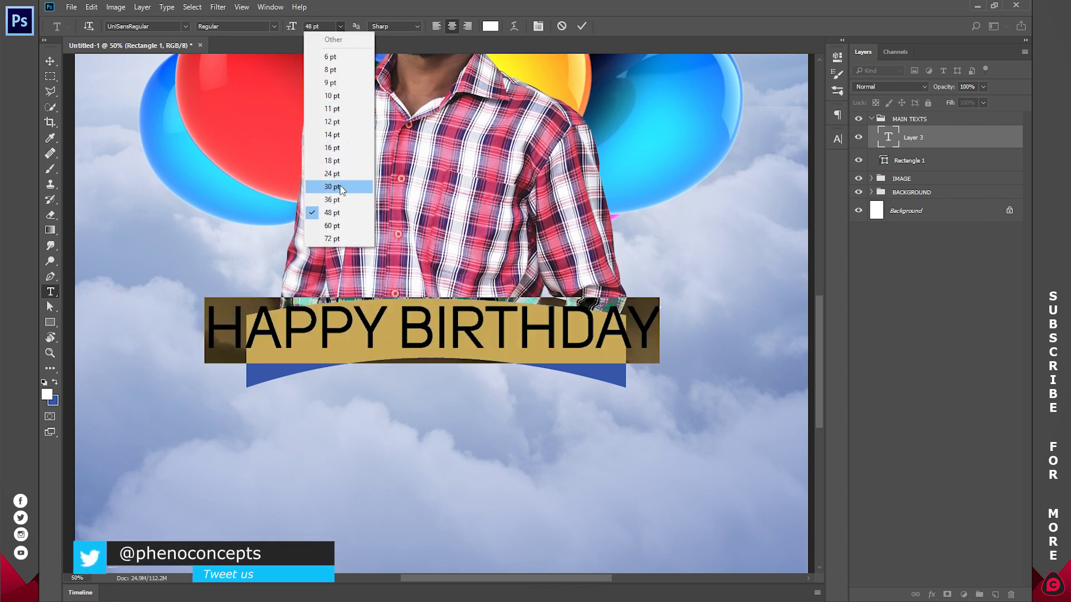
pyautogui.click(335, 187)
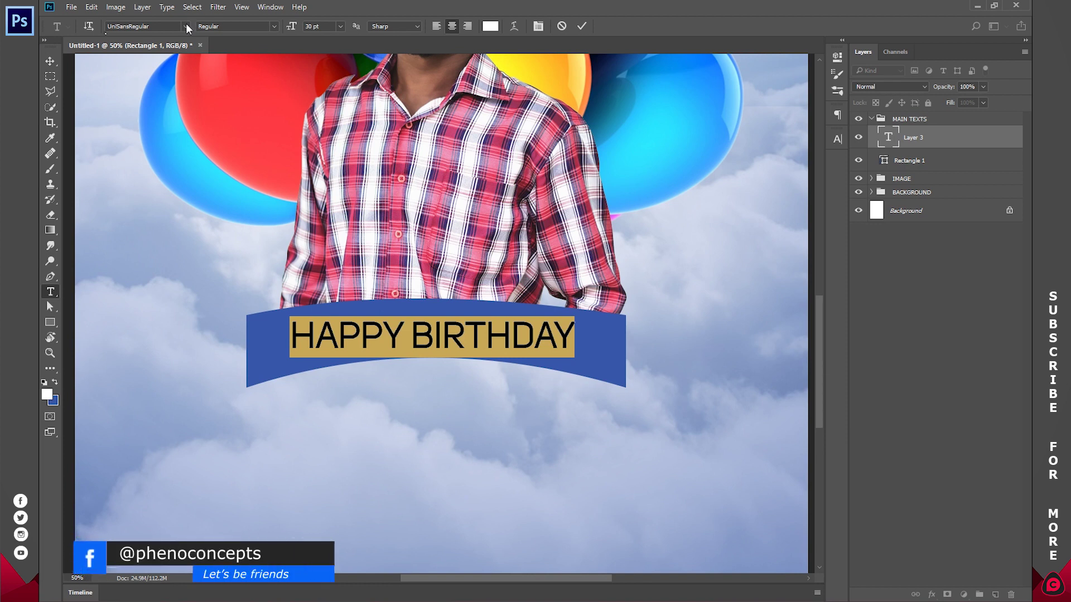
pyautogui.click(186, 26)
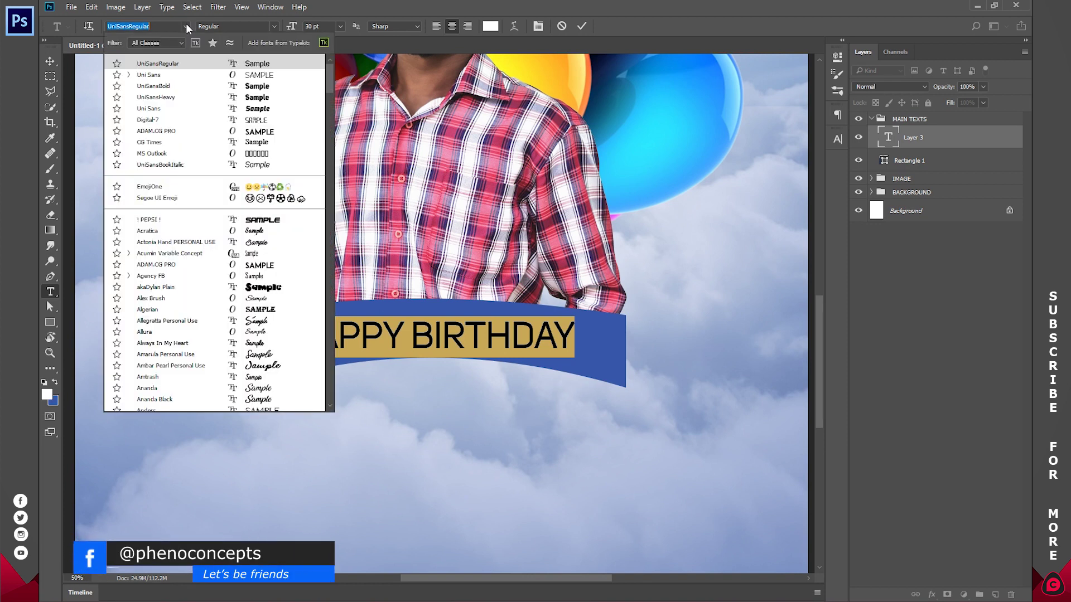
pyautogui.click(172, 87)
pyautogui.press('Up')
pyautogui.press('Up')
pyautogui.click(419, 339)
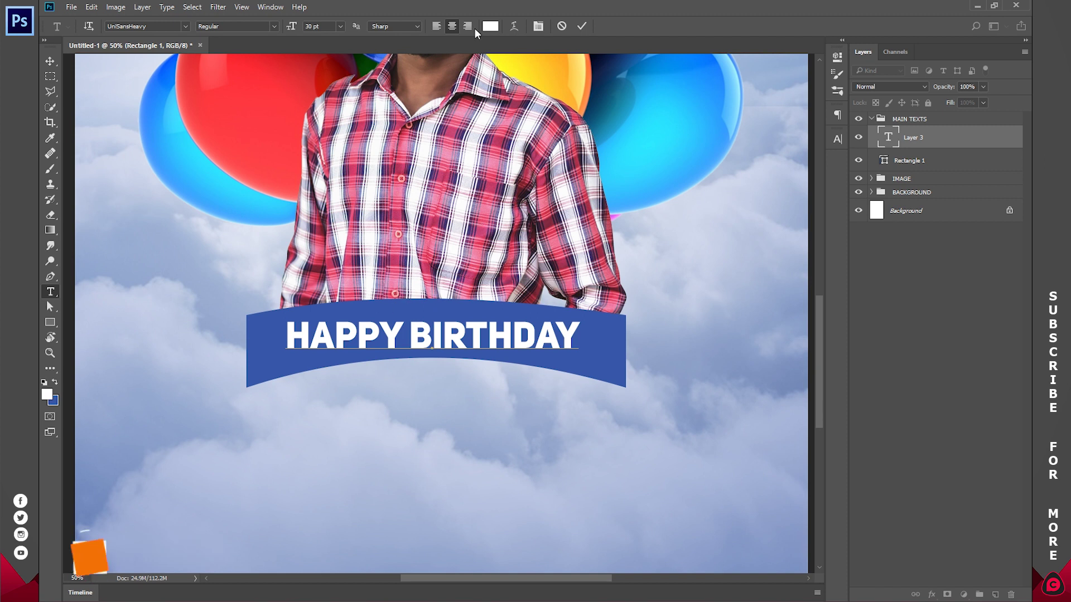
# - Warp the HAPPY BIRTHDAY text with the Arc style at a 15% bend
pyautogui.click(514, 25)
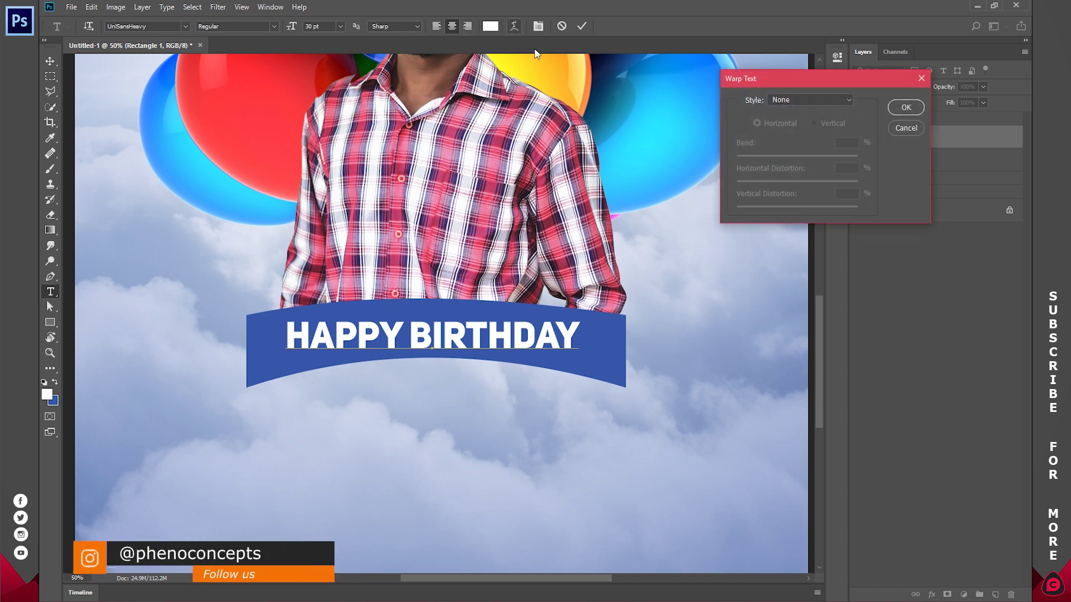
pyautogui.click(781, 99)
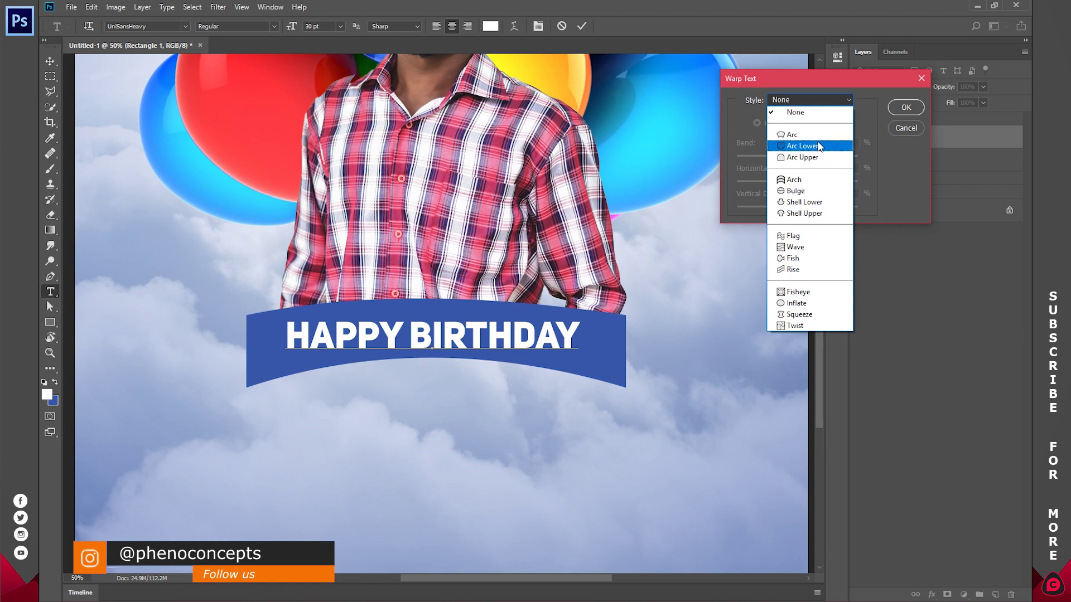
pyautogui.click(794, 136)
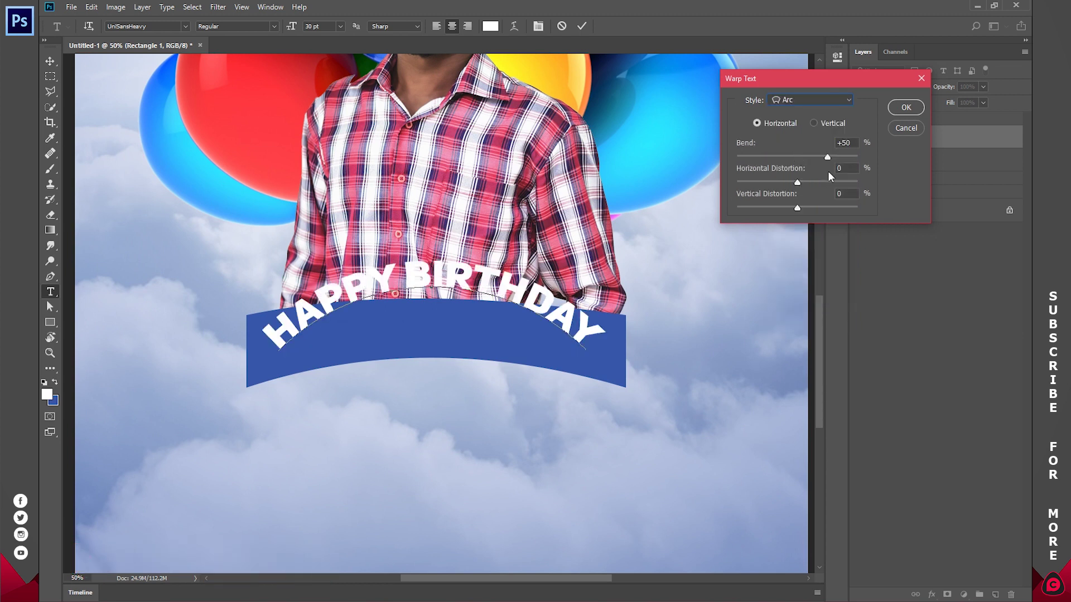
pyautogui.moveTo(828, 159); pyautogui.dragTo(807, 161)
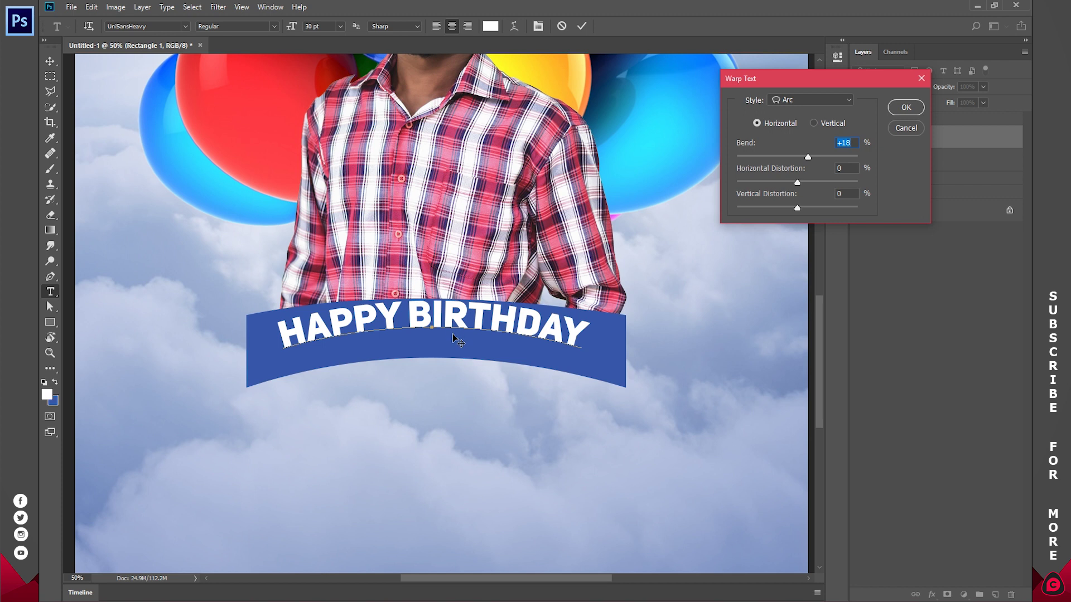
pyautogui.moveTo(453, 337); pyautogui.dragTo(453, 363)
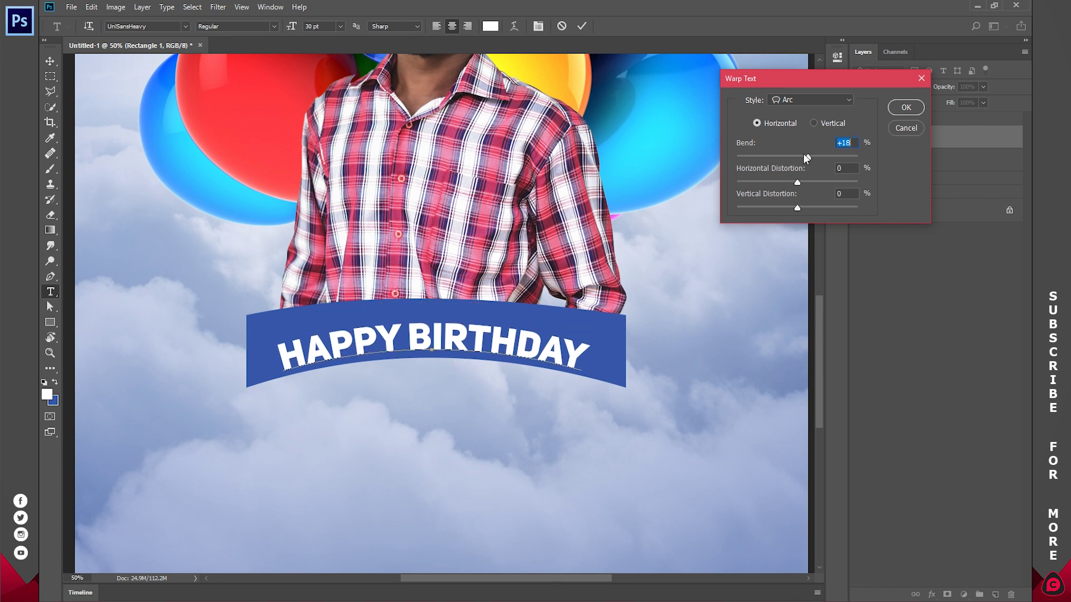
pyautogui.moveTo(809, 161); pyautogui.dragTo(808, 161)
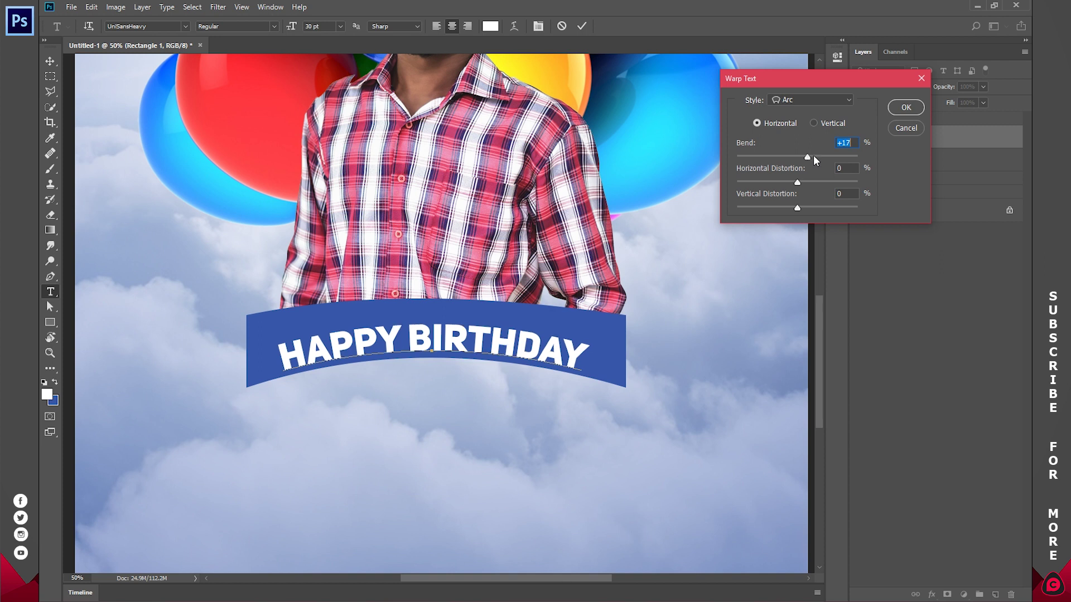
pyautogui.write('15')
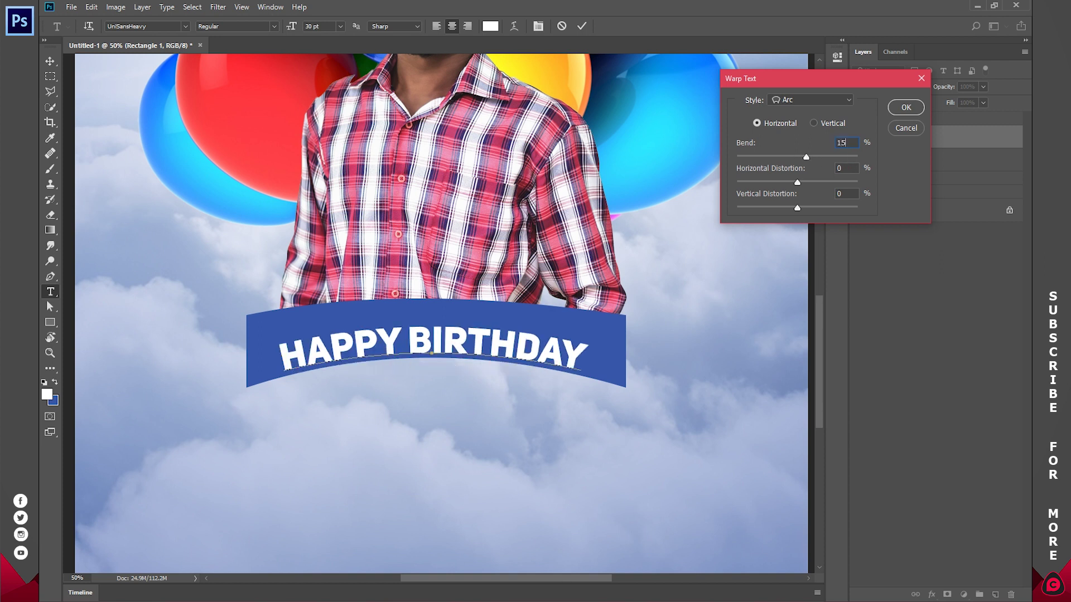
pyautogui.click(909, 108)
# - Raise the curved text onto the banner, enlarge it to 33 pt, and commit
pyautogui.moveTo(455, 397); pyautogui.dragTo(456, 389)
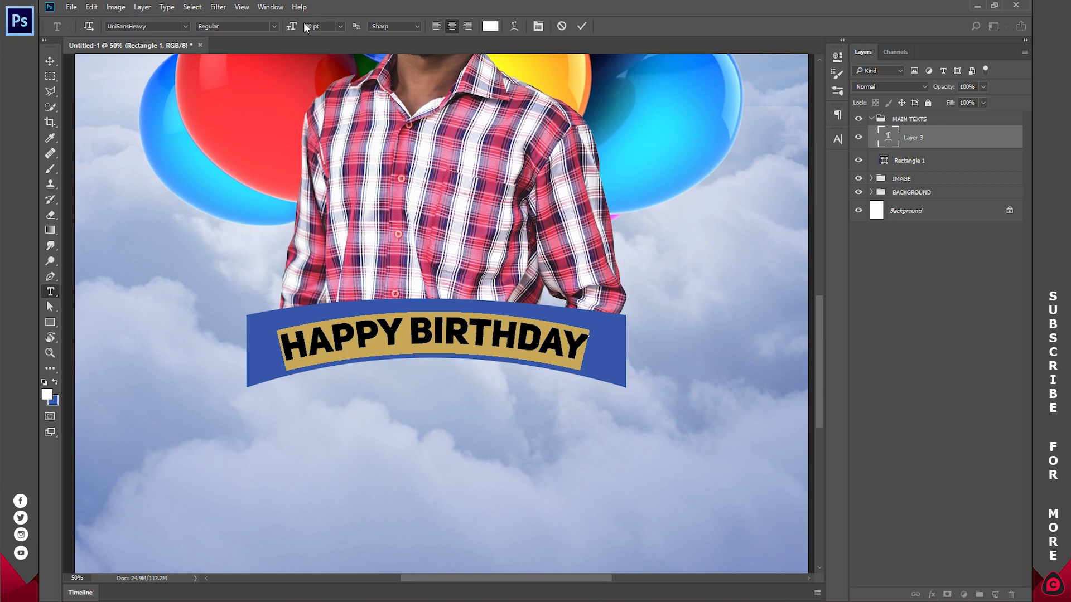
pyautogui.press('Up')
pyautogui.press('Up')
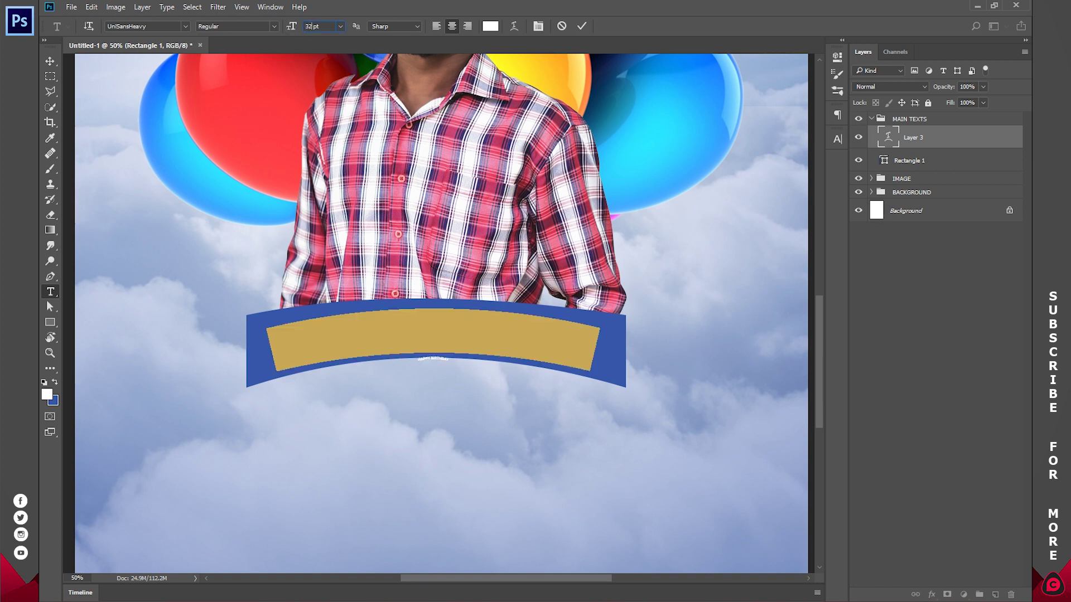
pyautogui.press('Up')
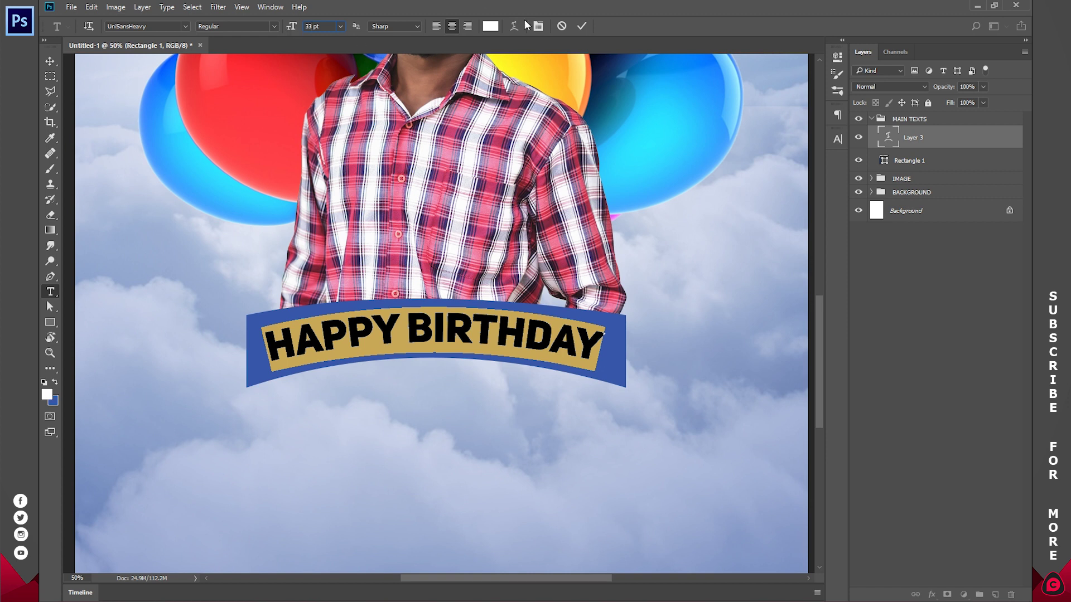
pyautogui.click(580, 25)
pyautogui.press('z')
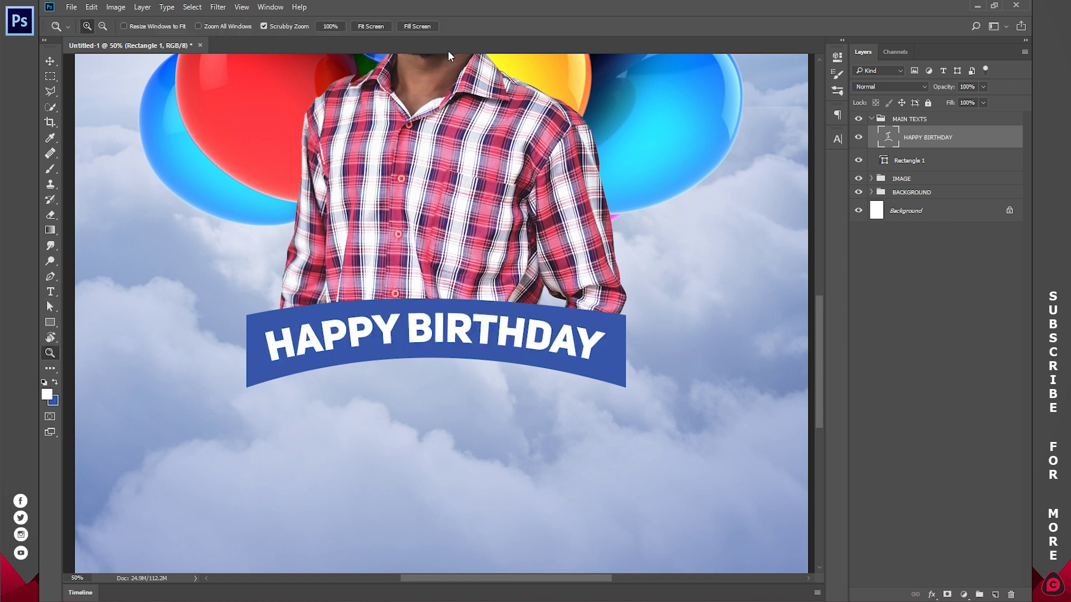
pyautogui.click(369, 26)
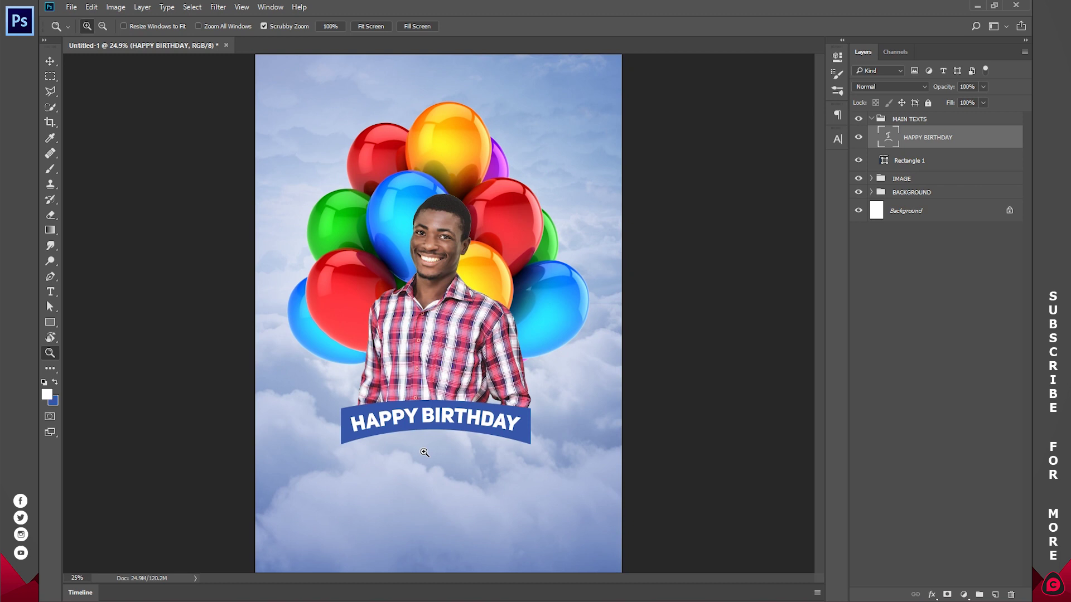
pyautogui.click(425, 453)
pyautogui.click(424, 453)
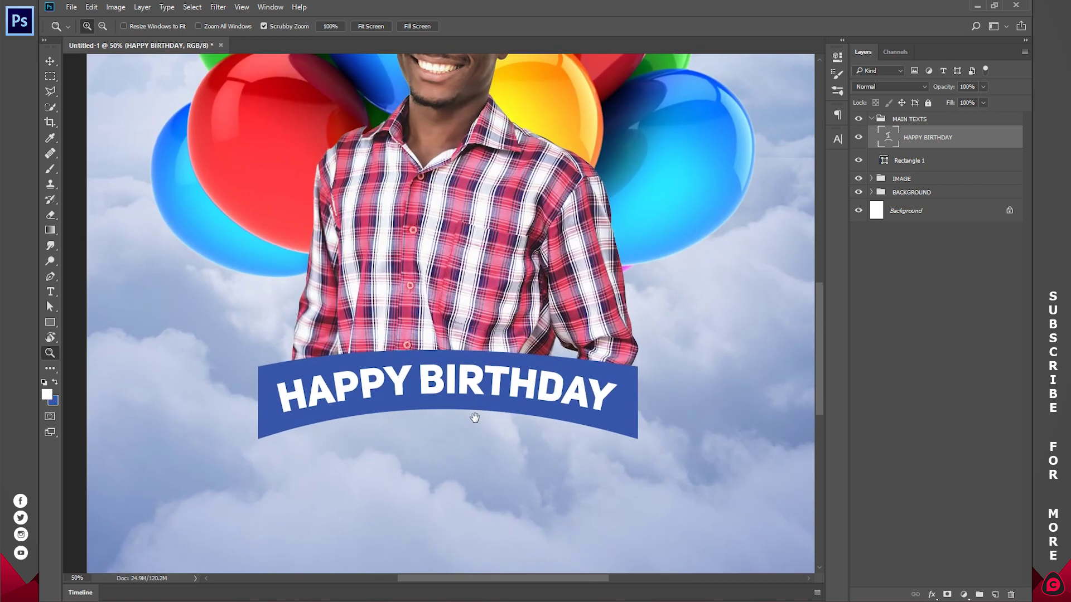
pyautogui.moveTo(475, 418); pyautogui.dragTo(454, 306)
pyautogui.click(915, 161)
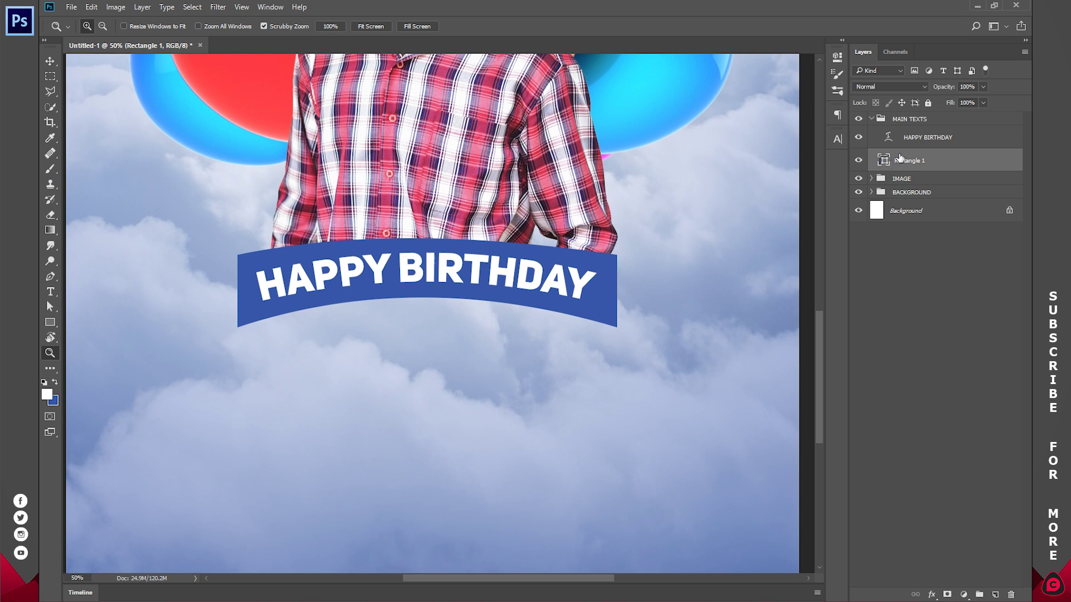
# - Duplicate the blue banner shape and select the original Rectangle 1 for transforming
pyautogui.hotkey('ctrl', 'j')
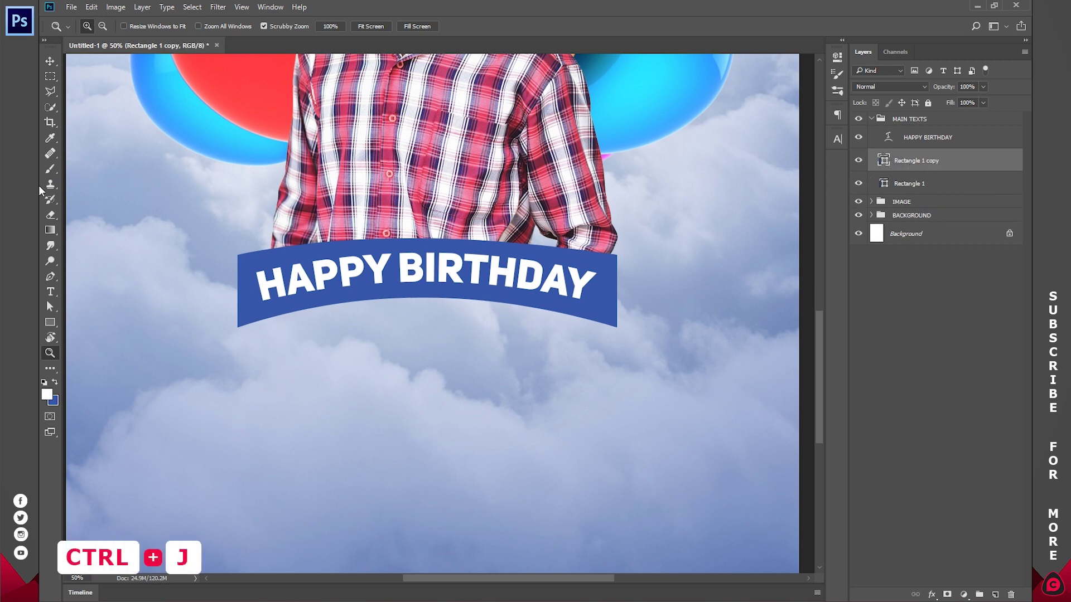
pyautogui.click(51, 61)
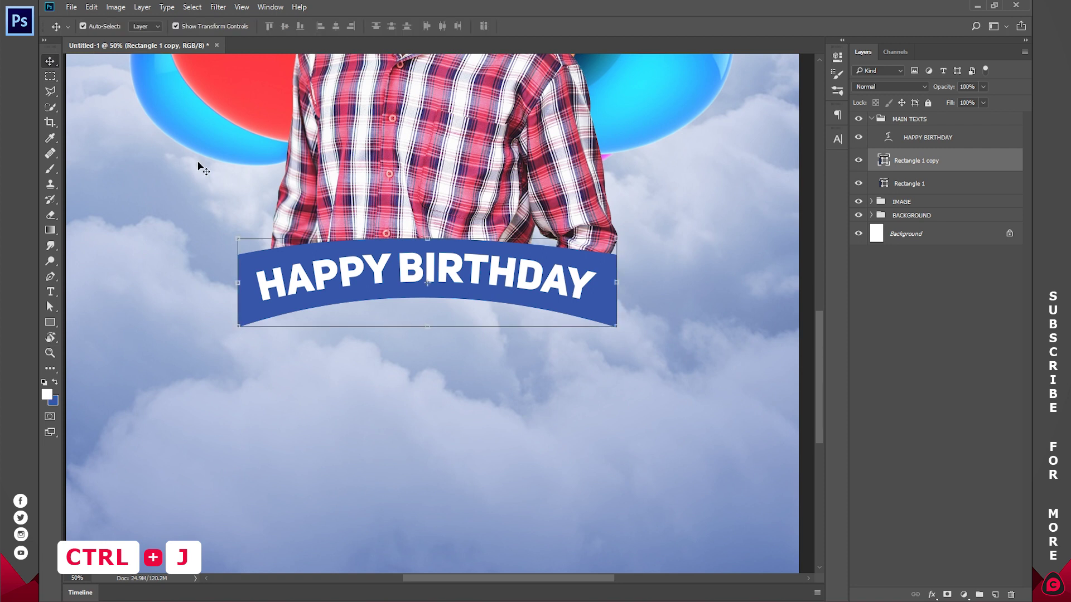
pyautogui.click(948, 183)
pyautogui.hotkey('ctrl', 't')
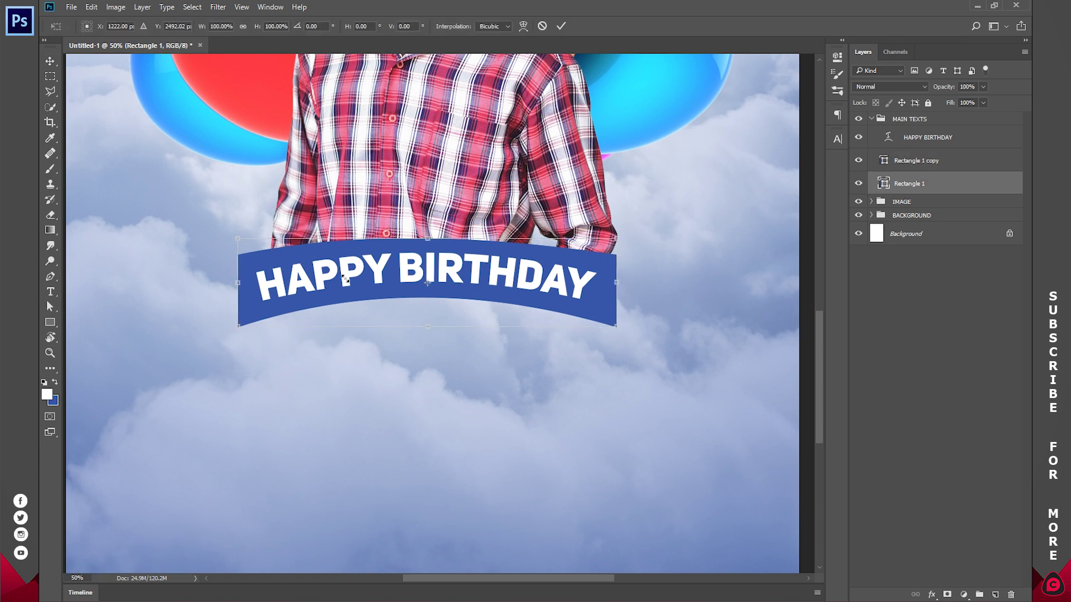
pyautogui.moveTo(238, 239); pyautogui.dragTo(478, 297)
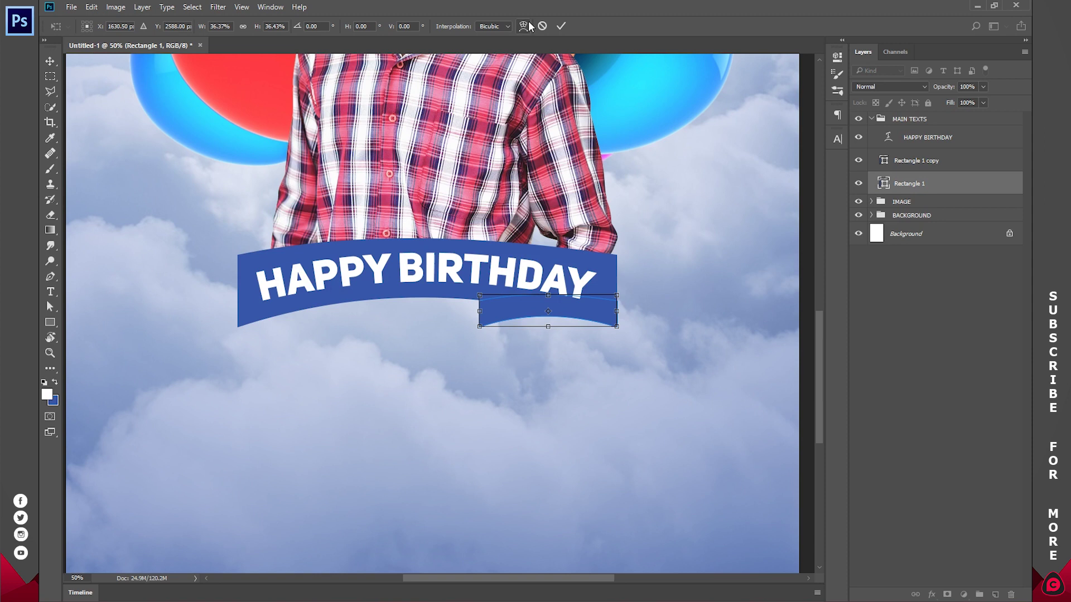
pyautogui.click(542, 25)
# - Narrow the shape to about a third width and tuck it under the banner's right end
pyautogui.moveTo(319, 242)
pyautogui.mouseDown()
pyautogui.moveTo(585, 325)
pyautogui.moveTo(360, 393)
pyautogui.mouseUp()
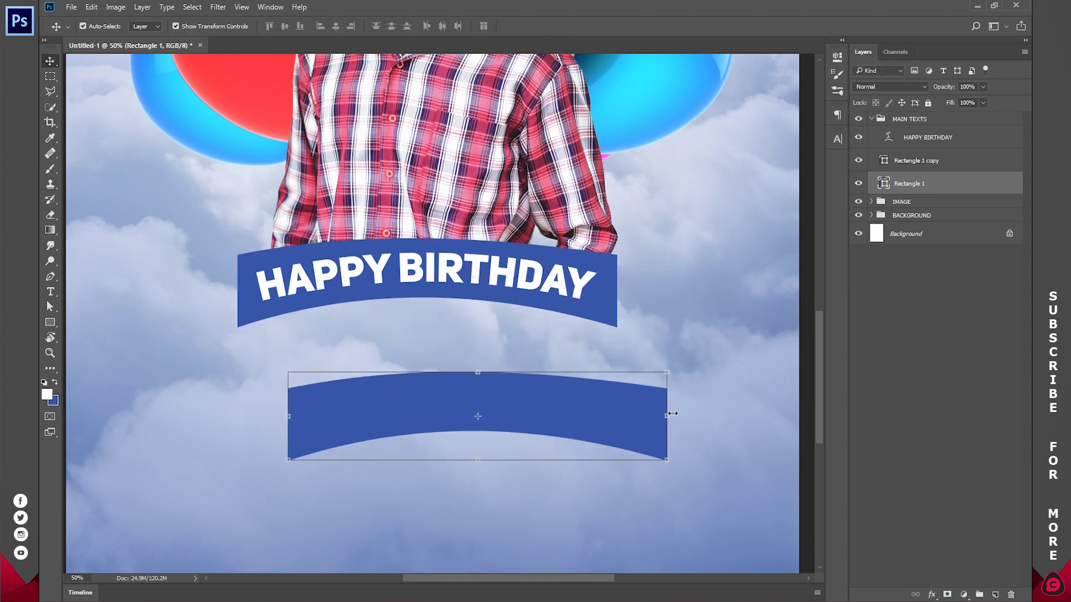
pyautogui.moveTo(673, 412); pyautogui.dragTo(412, 413)
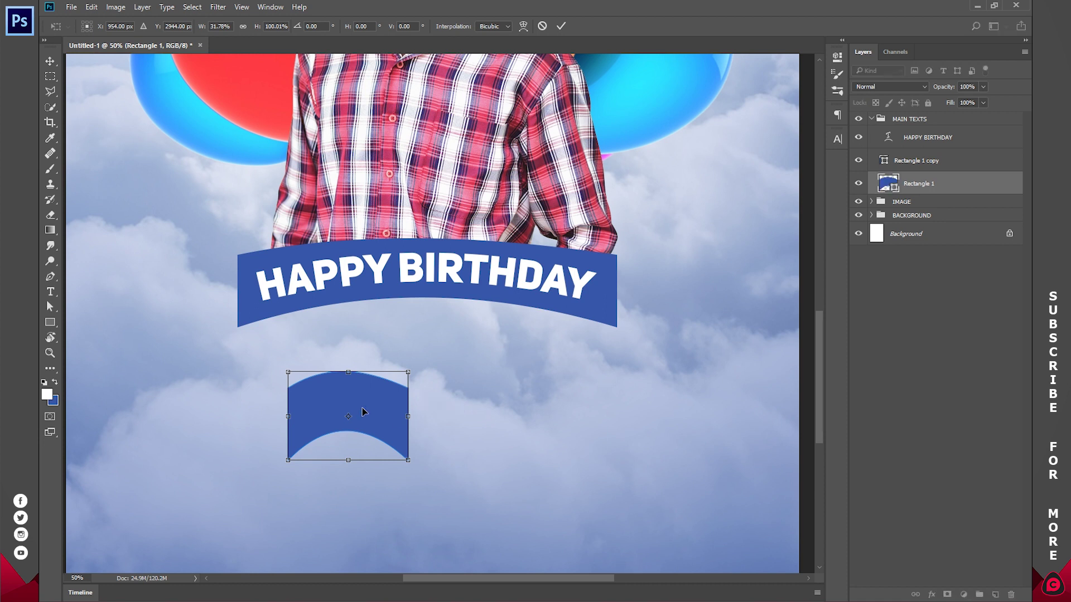
pyautogui.moveTo(363, 412); pyautogui.dragTo(648, 325)
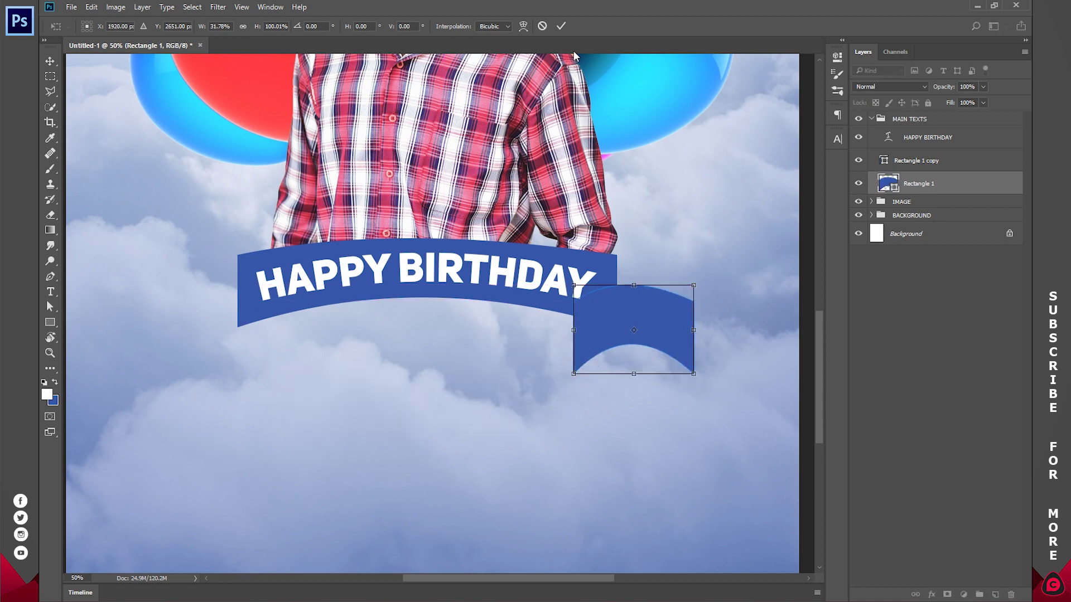
pyautogui.click(560, 26)
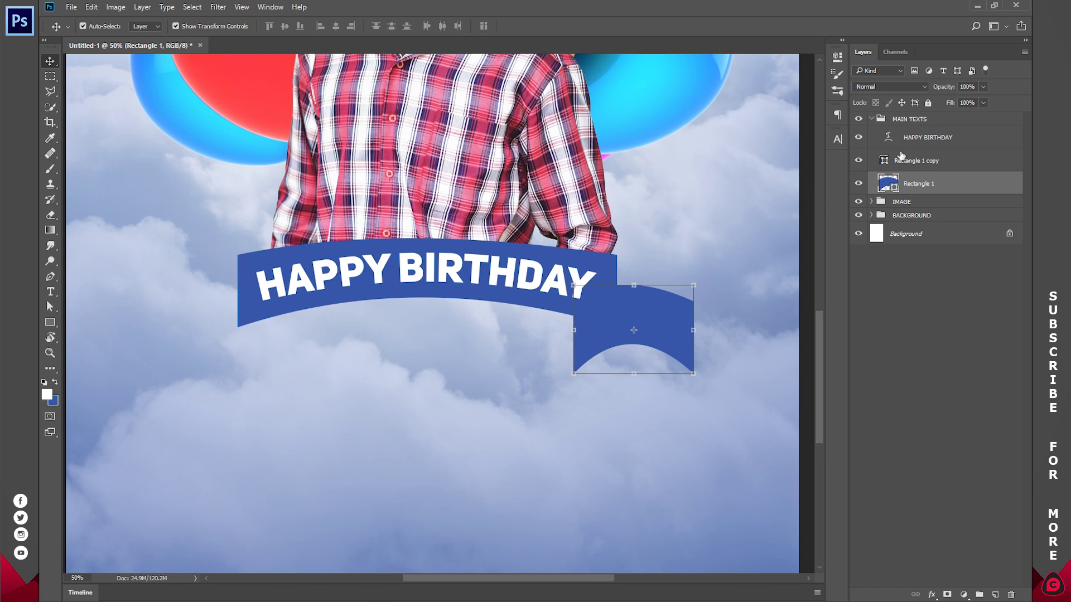
pyautogui.doubleClick(889, 182)
# - Color the ribbon tail darker blue 2d4a94, scale it to about 86%, and position it under the banner's right end
pyautogui.moveTo(807, 112); pyautogui.dragTo(817, 102)
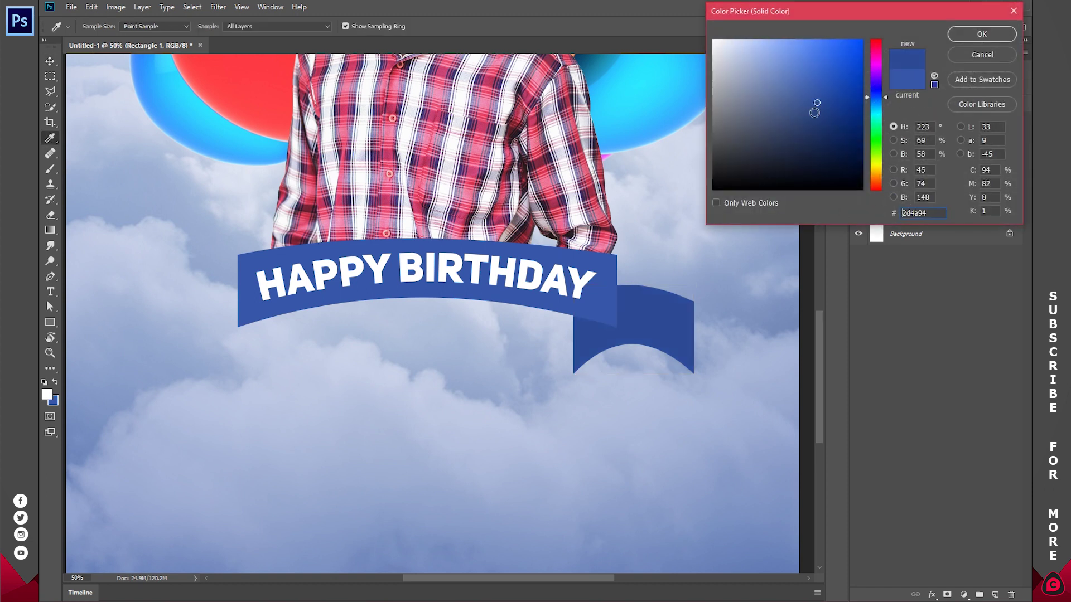
pyautogui.click(963, 35)
pyautogui.moveTo(666, 322); pyautogui.dragTo(645, 307)
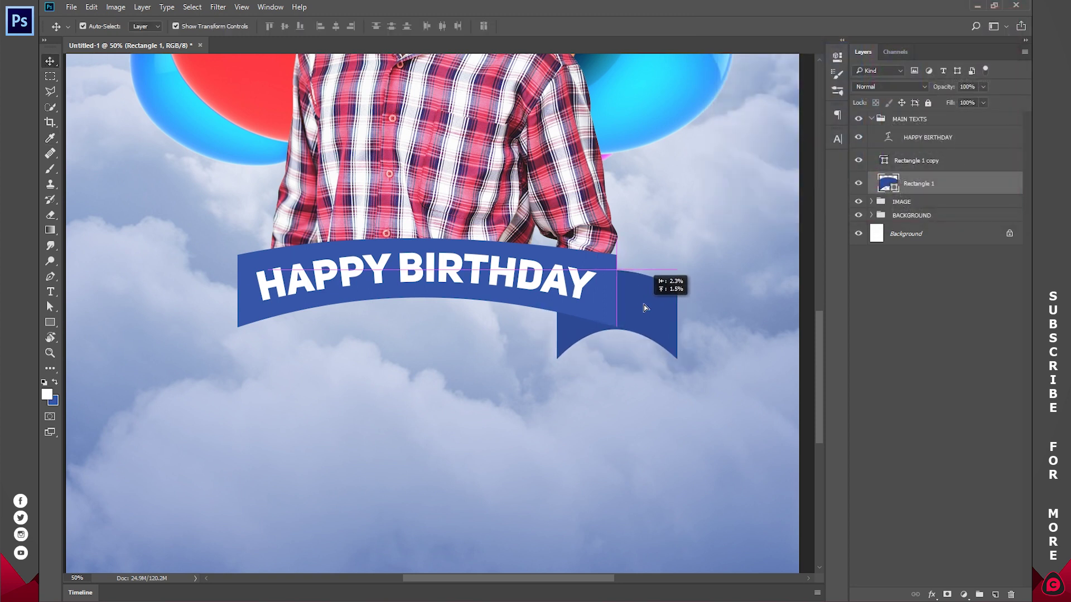
pyautogui.moveTo(644, 307); pyautogui.dragTo(644, 307)
pyautogui.hotkey('ctrl', 't')
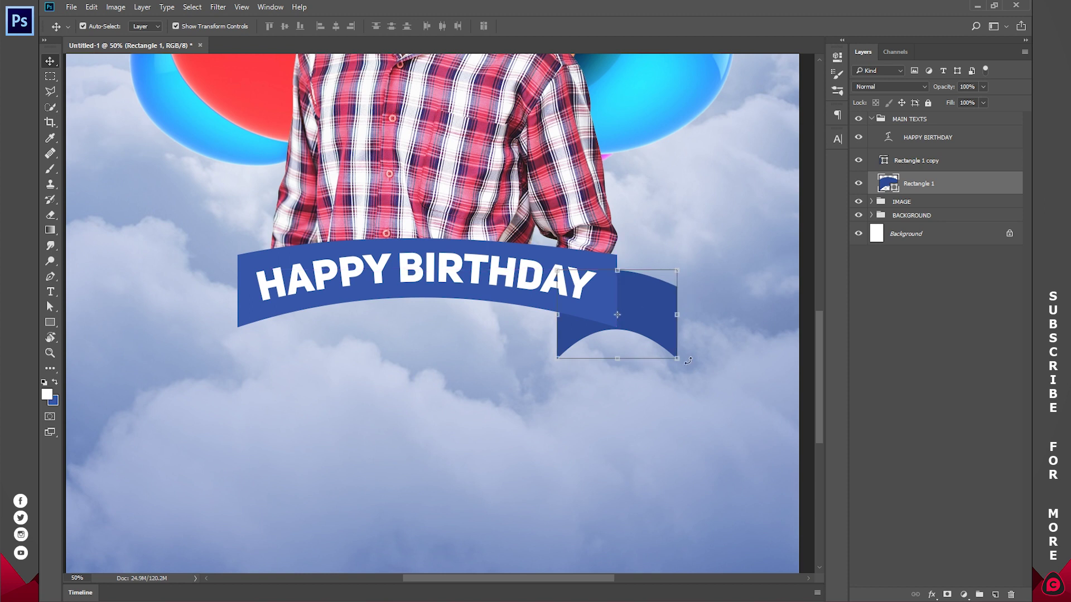
pyautogui.moveTo(678, 360); pyautogui.dragTo(662, 347)
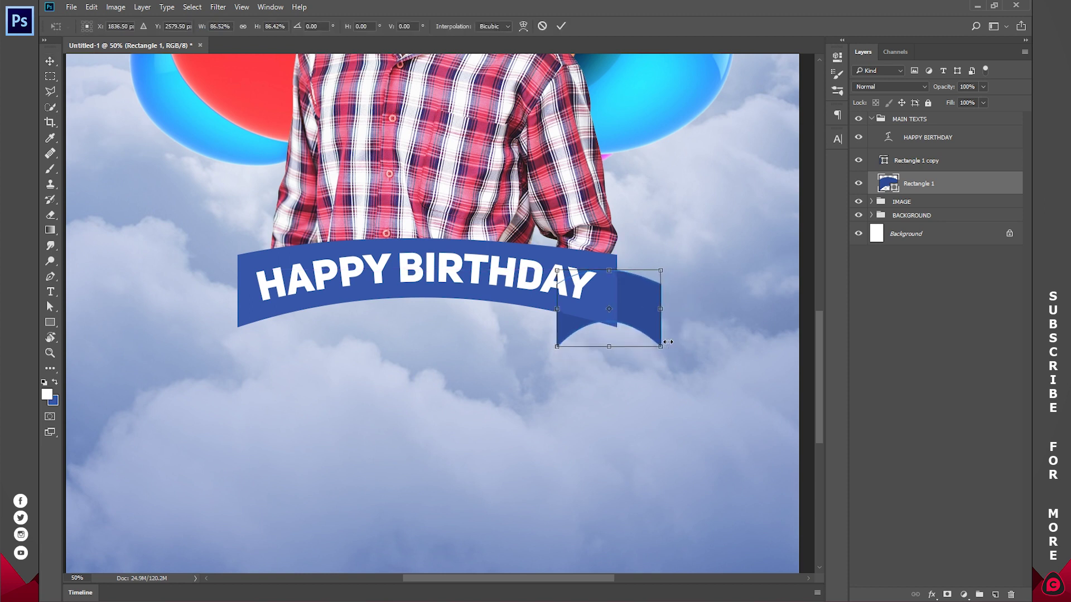
pyautogui.moveTo(634, 302); pyautogui.dragTo(639, 307)
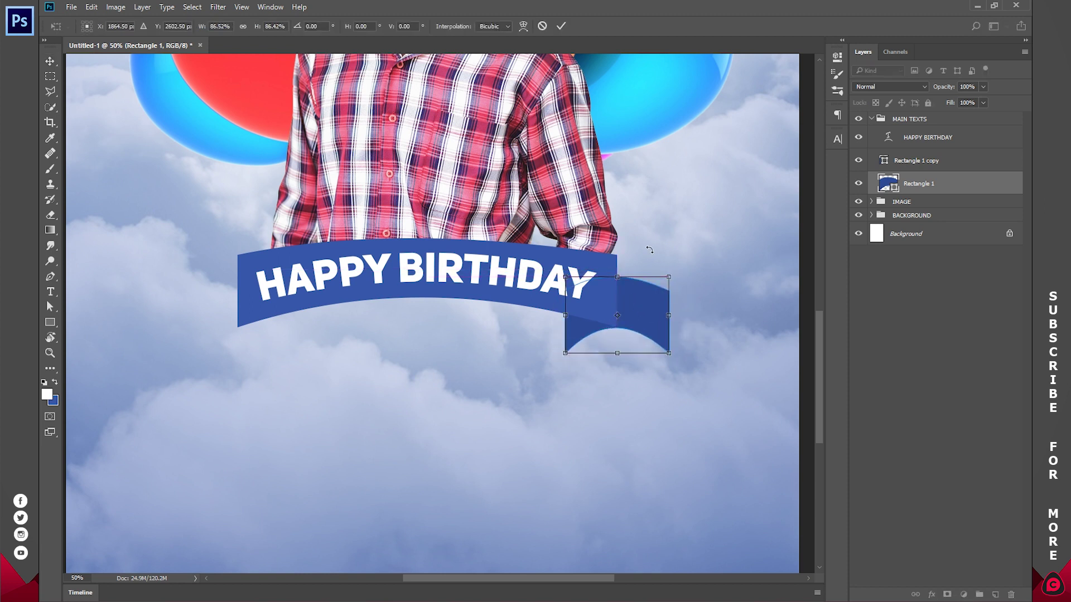
pyautogui.click(561, 26)
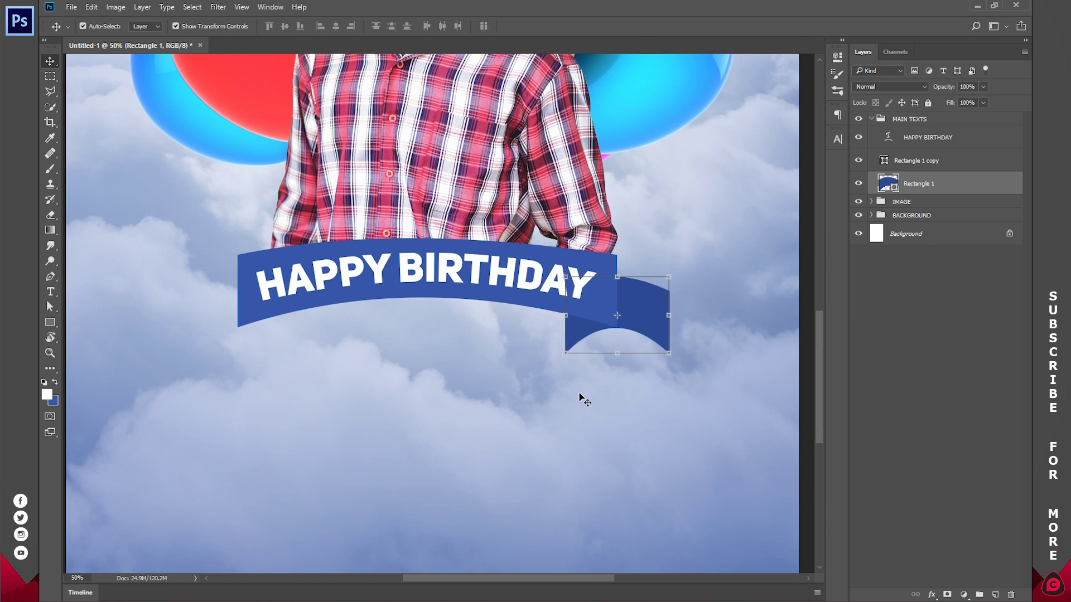
# - Rasterize the ribbon tail layer and zoom in on its right end
pyautogui.rightClick(915, 190)
pyautogui.click(820, 266)
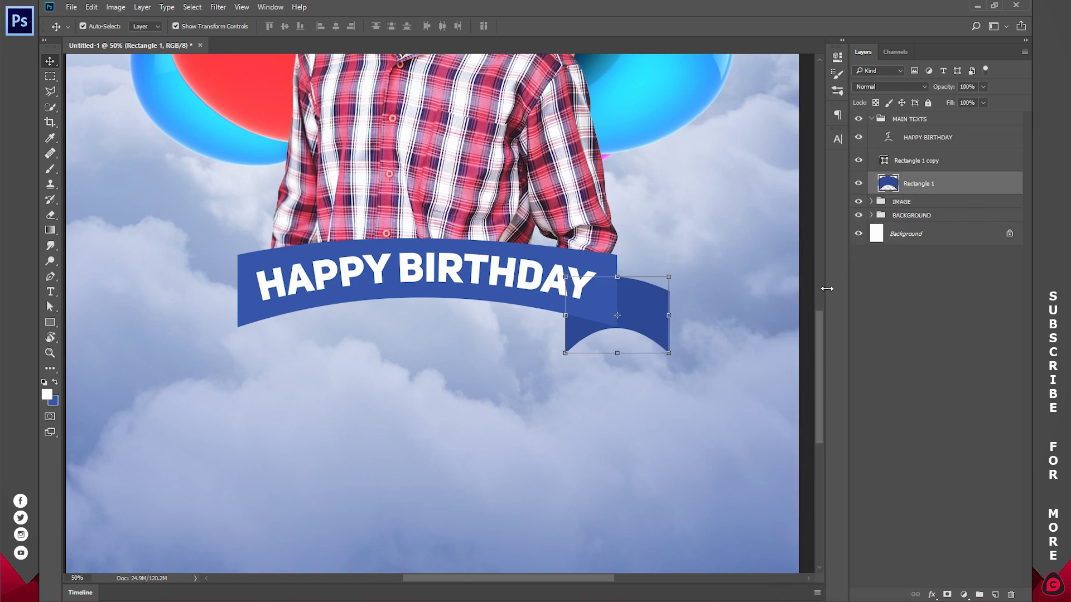
pyautogui.press('z')
pyautogui.click(655, 334)
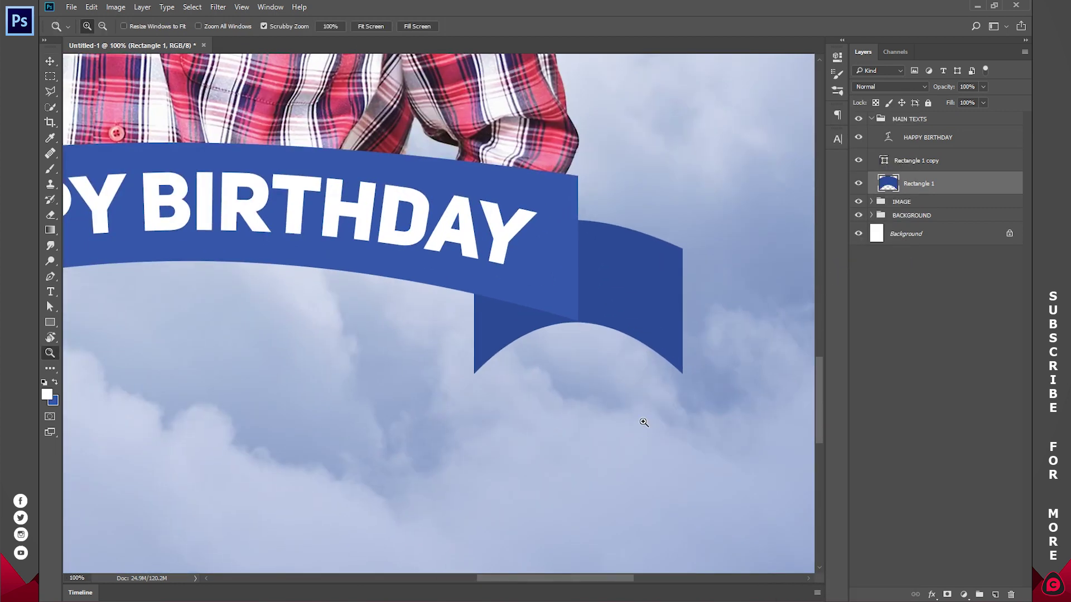
# - Marquee-select the tail's left part, cut it to a new Layer 3 via Layer Via Cut, and fit the poster on screen
pyautogui.press('m')
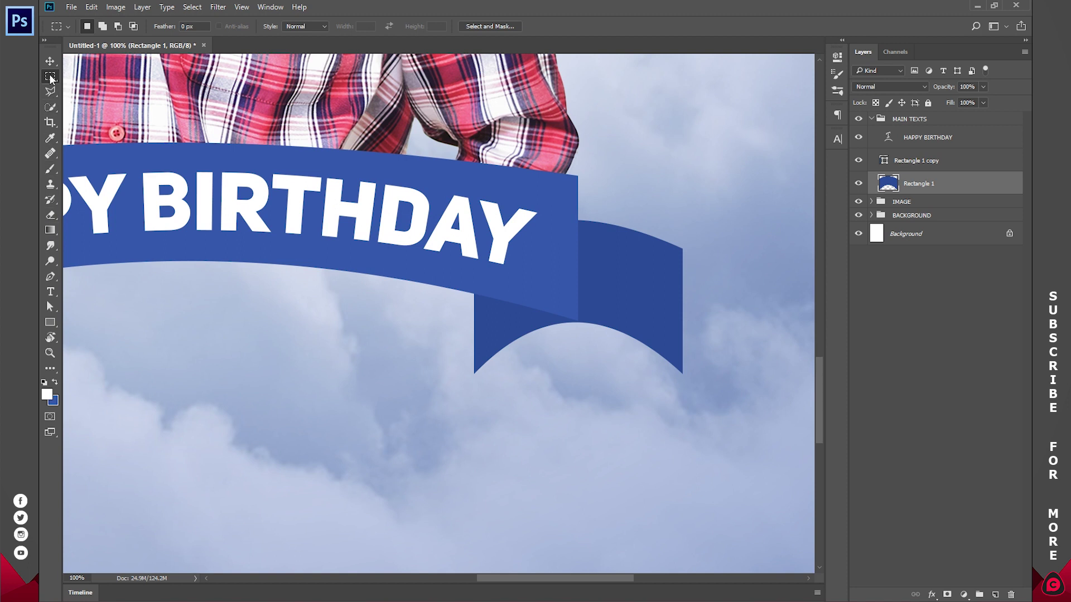
pyautogui.rightClick(49, 75)
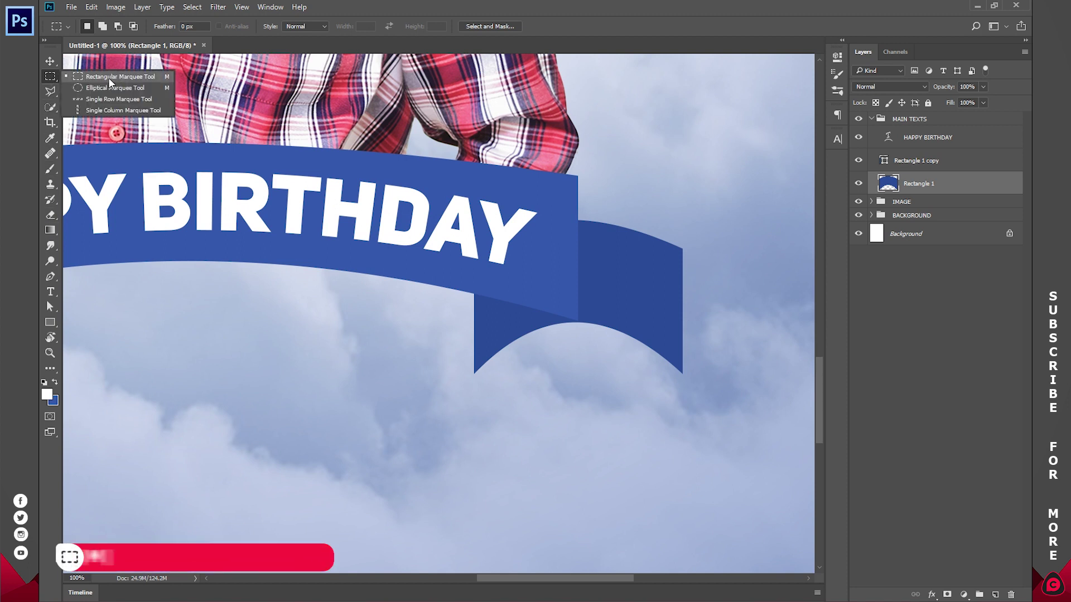
pyautogui.click(109, 80)
pyautogui.moveTo(393, 439); pyautogui.dragTo(580, 136)
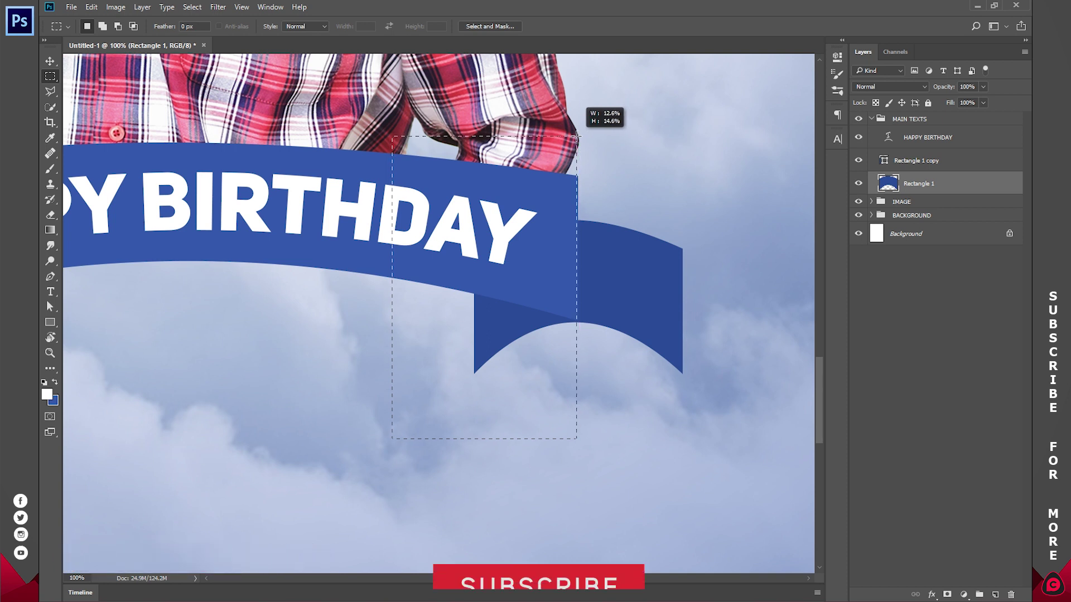
pyautogui.moveTo(580, 135); pyautogui.dragTo(577, 136)
pyautogui.rightClick(545, 285)
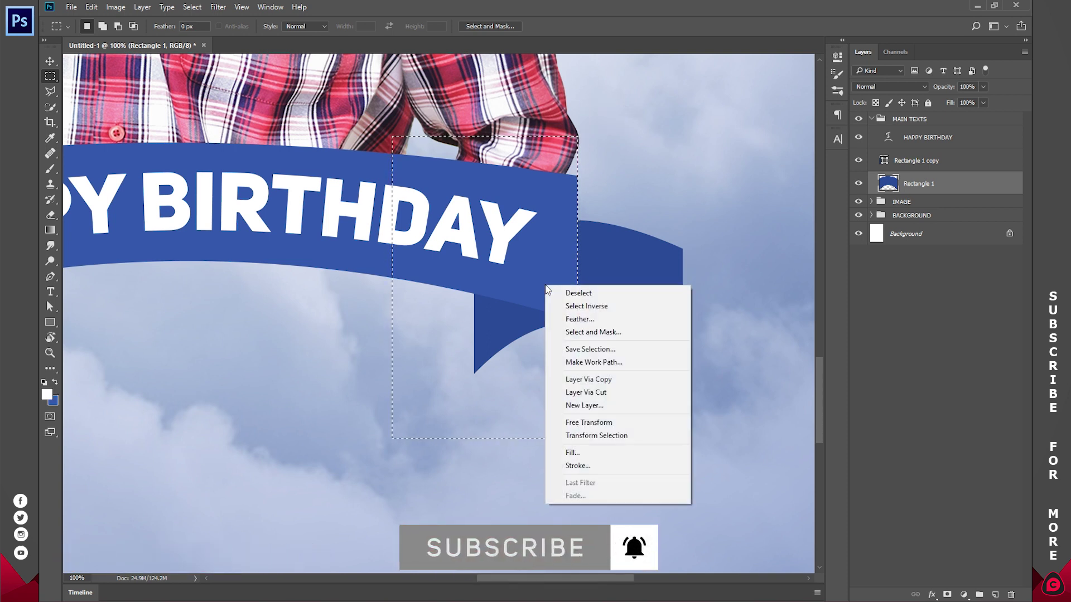
pyautogui.click(593, 392)
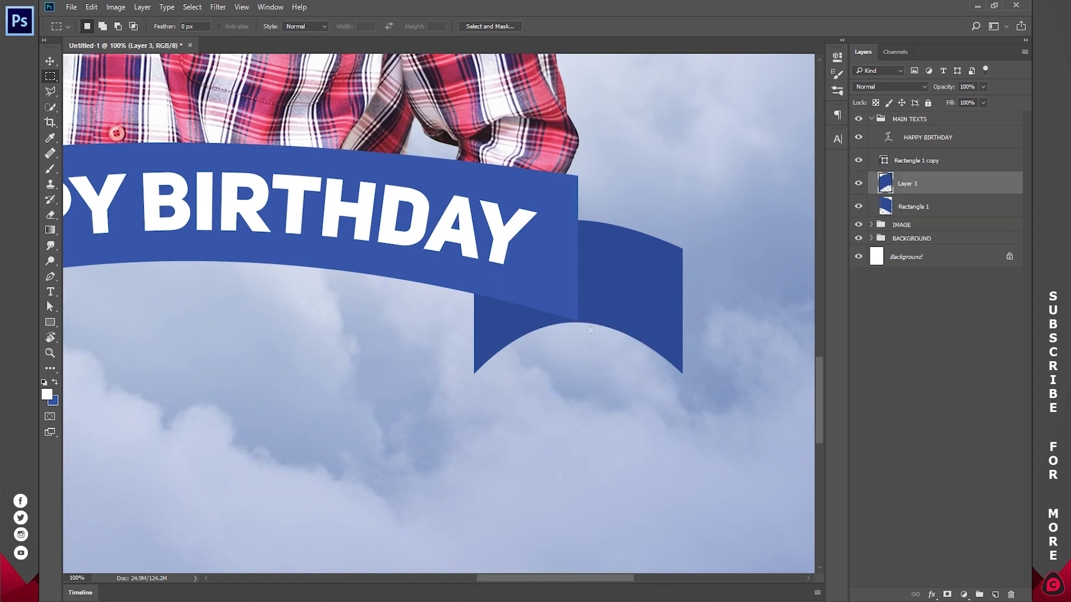
pyautogui.press('z')
pyautogui.click(371, 26)
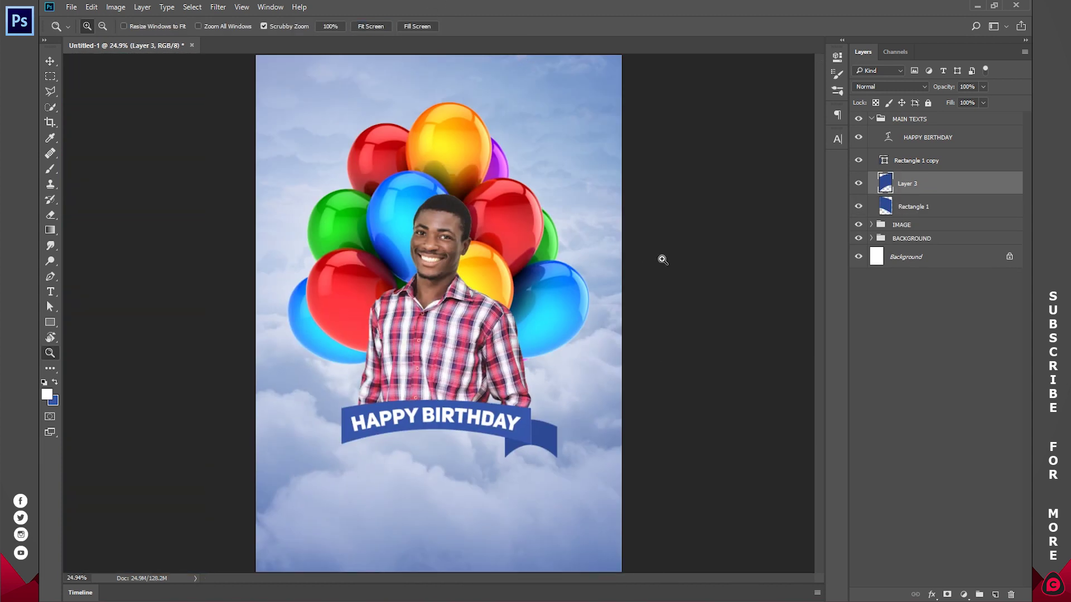
# - Move the Layer 3 tail piece under the banner's left end
pyautogui.click(442, 532)
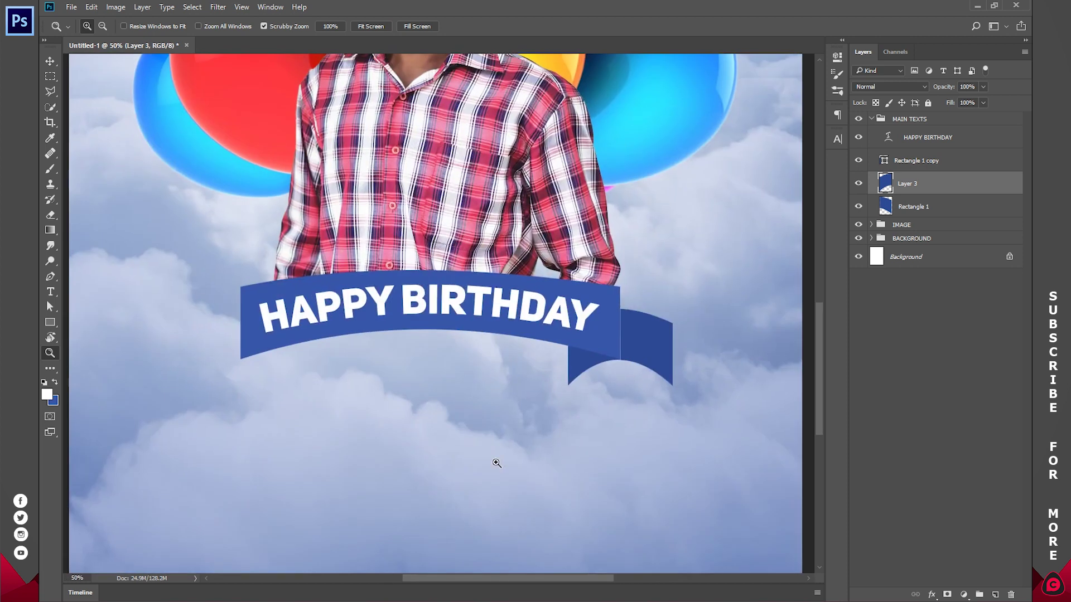
pyautogui.press('v')
pyautogui.hotkey('ctrl', 'h')
pyautogui.moveTo(584, 364)
pyautogui.mouseDown()
pyautogui.moveTo(384, 397)
pyautogui.moveTo(346, 382)
pyautogui.moveTo(236, 378)
pyautogui.mouseUp()
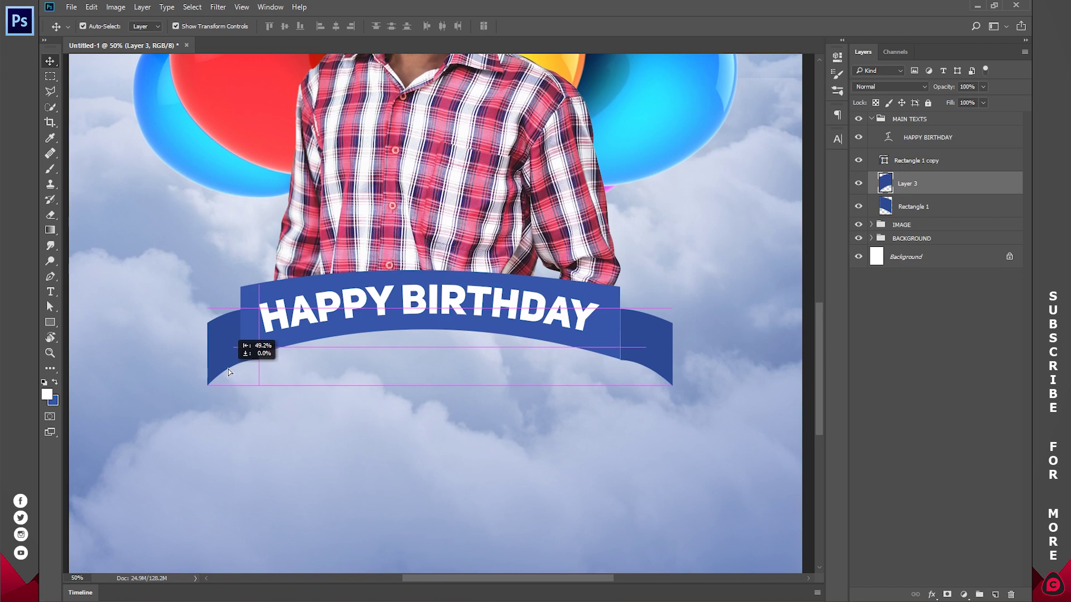
pyautogui.moveTo(236, 378)
pyautogui.mouseDown()
pyautogui.moveTo(221, 426)
pyautogui.moveTo(210, 364)
pyautogui.mouseUp()
# - Nudge the left tail right and the right tail left, then fit the poster on screen
pyautogui.keyDown('shift'); pyautogui.click(912, 213); pyautogui.keyUp('shift')
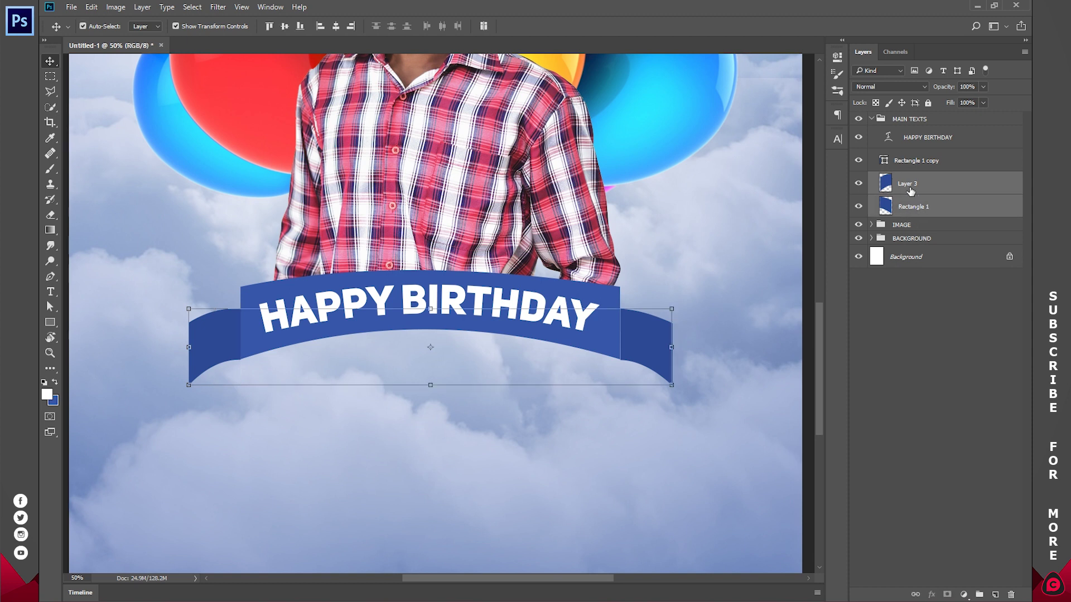
pyautogui.click(911, 190)
pyautogui.hotkey('shift', 'Right')
pyautogui.hotkey('shift', 'Right')
pyautogui.hotkey('shift', 'Right')
pyautogui.hotkey('shift', 'Right')
pyautogui.hotkey('shift', 'Right')
pyautogui.hotkey('shift', 'Right')
pyautogui.hotkey('shift', 'Right')
pyautogui.hotkey('shift', 'Right')
pyautogui.hotkey('shift', 'Right')
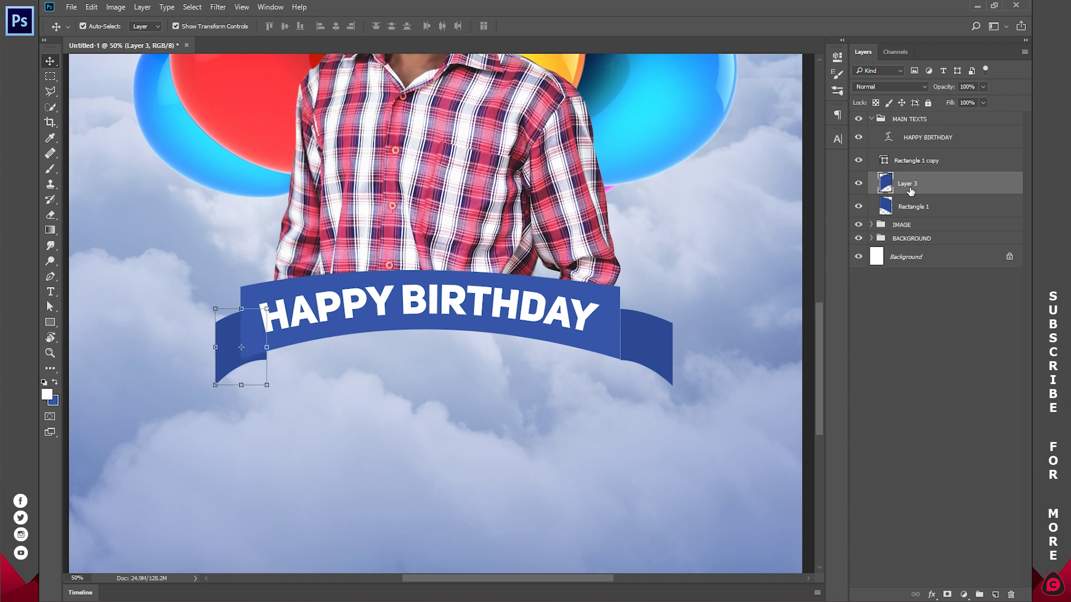
pyautogui.click(665, 343)
pyautogui.hotkey('shift', 'Left')
pyautogui.hotkey('shift', 'Left')
pyautogui.hotkey('shift', 'Left')
pyautogui.hotkey('shift', 'Left')
pyautogui.hotkey('shift', 'Left')
pyautogui.hotkey('shift', 'Left')
pyautogui.hotkey('shift', 'Left')
pyautogui.hotkey('shift', 'Left')
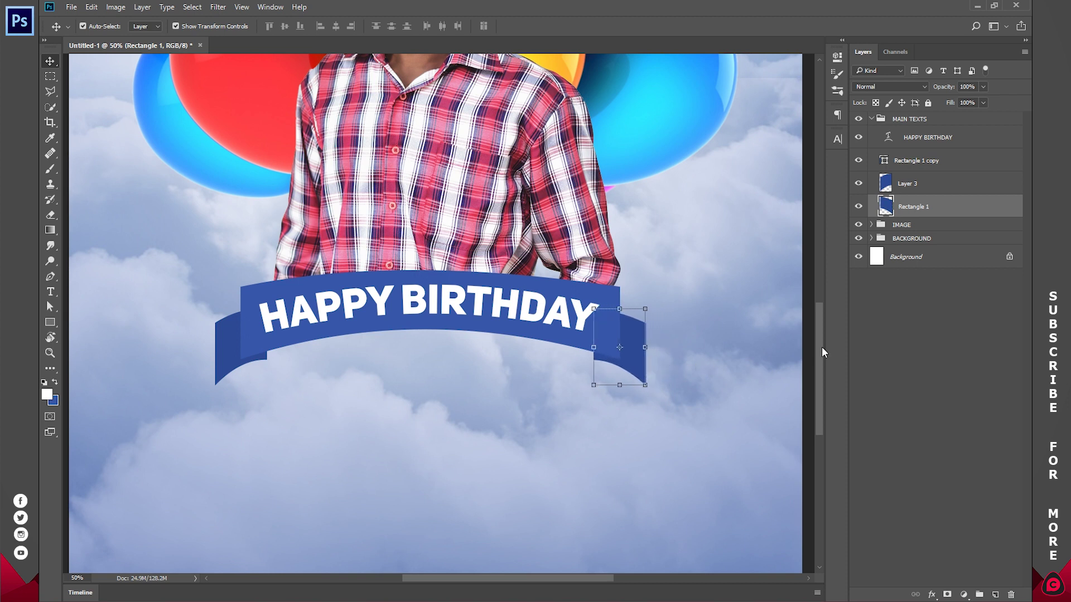
pyautogui.click(905, 336)
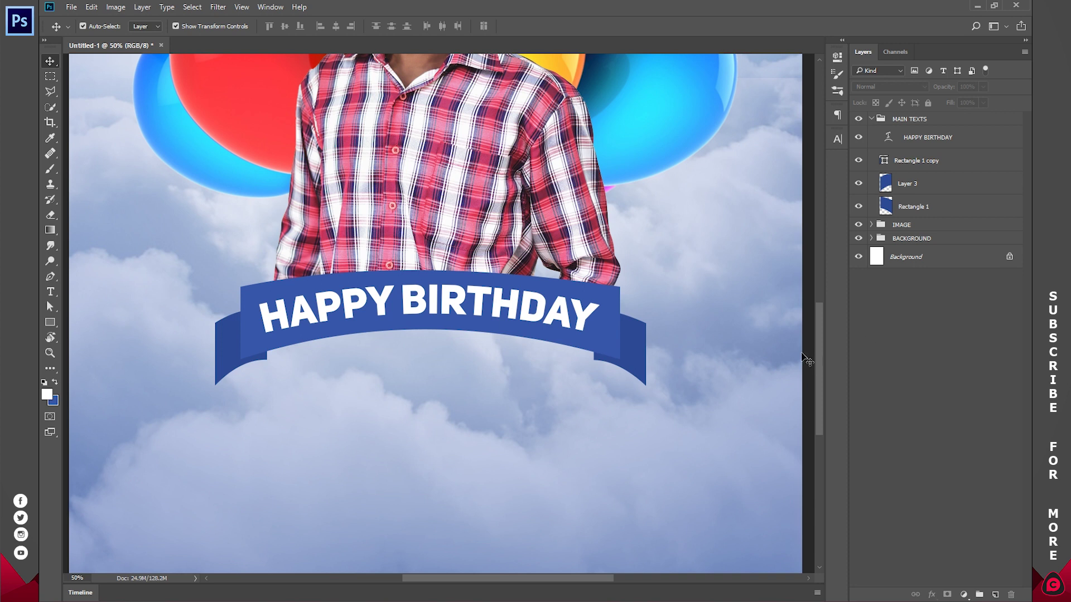
pyautogui.press('z')
pyautogui.click(383, 28)
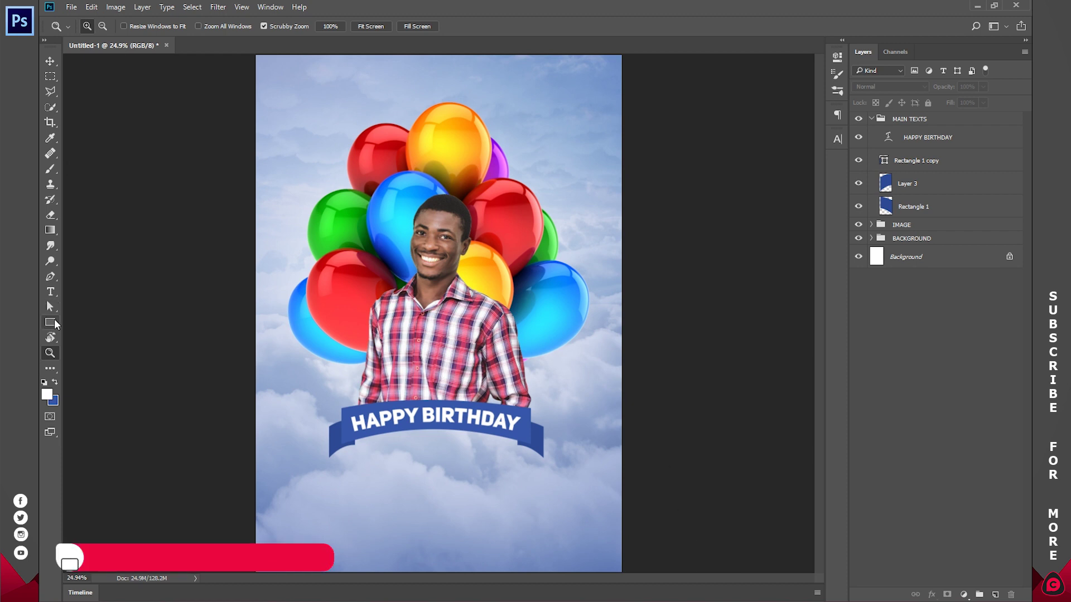
# - Draw a rounded rectangle bar below the banner with a 50 px corner radius
pyautogui.moveTo(54, 320); pyautogui.dragTo(117, 335)
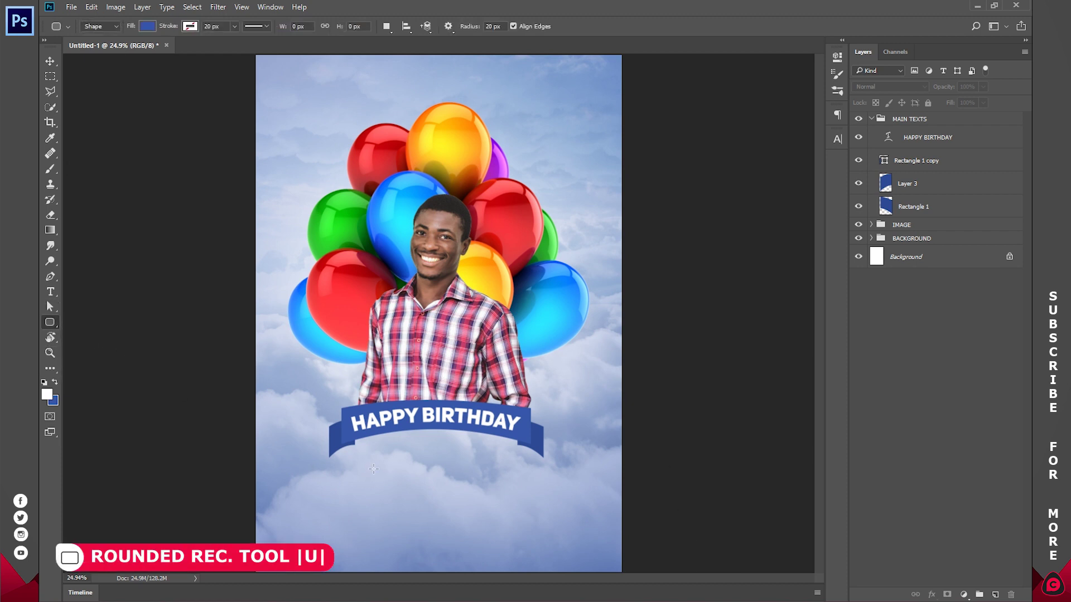
pyautogui.moveTo(341, 460)
pyautogui.mouseDown()
pyautogui.moveTo(489, 486)
pyautogui.moveTo(531, 479)
pyautogui.moveTo(507, 491)
pyautogui.mouseUp()
pyautogui.press('z')
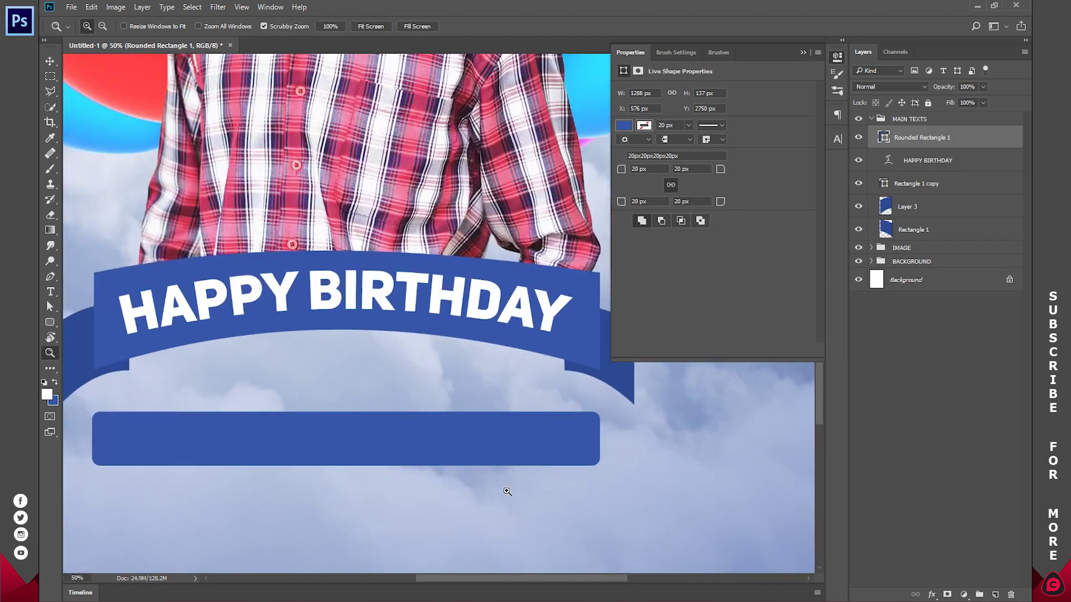
pyautogui.click(507, 491)
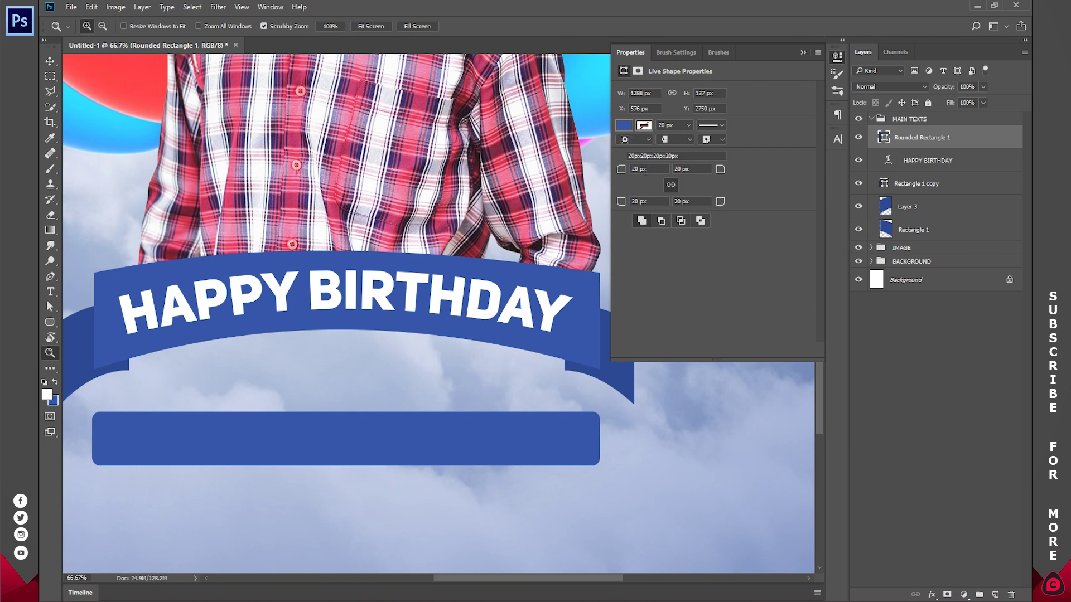
pyautogui.click(837, 59)
pyautogui.write('50')
pyautogui.press('Return')
pyautogui.click(836, 58)
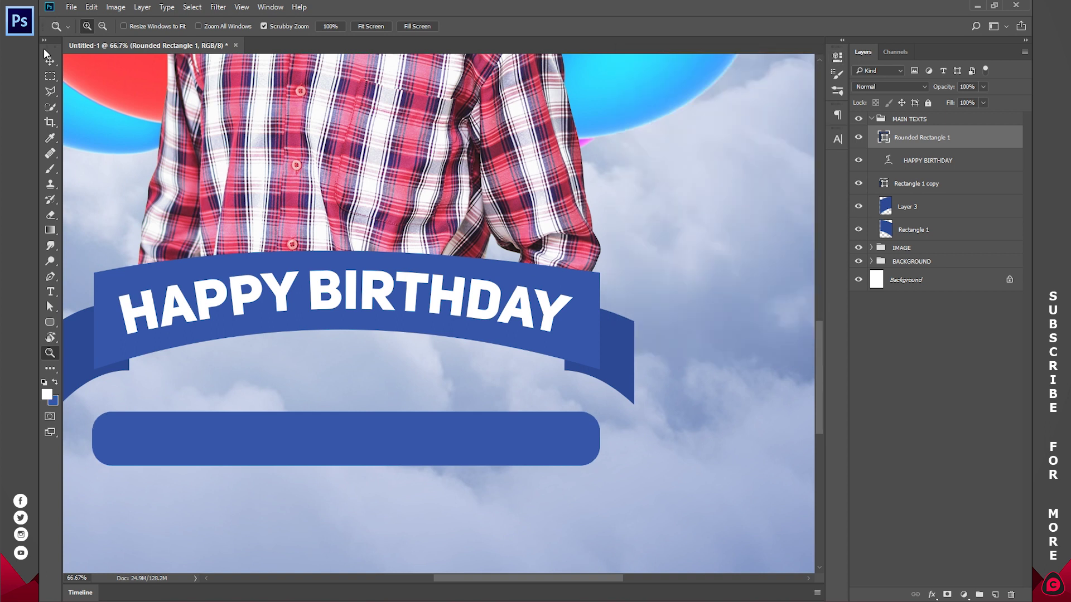
# - Narrow the rounded bar slightly and fit the whole poster in view
pyautogui.press('v')
pyautogui.hotkey('ctrl', 't')
pyautogui.moveTo(93, 439); pyautogui.dragTo(95, 439)
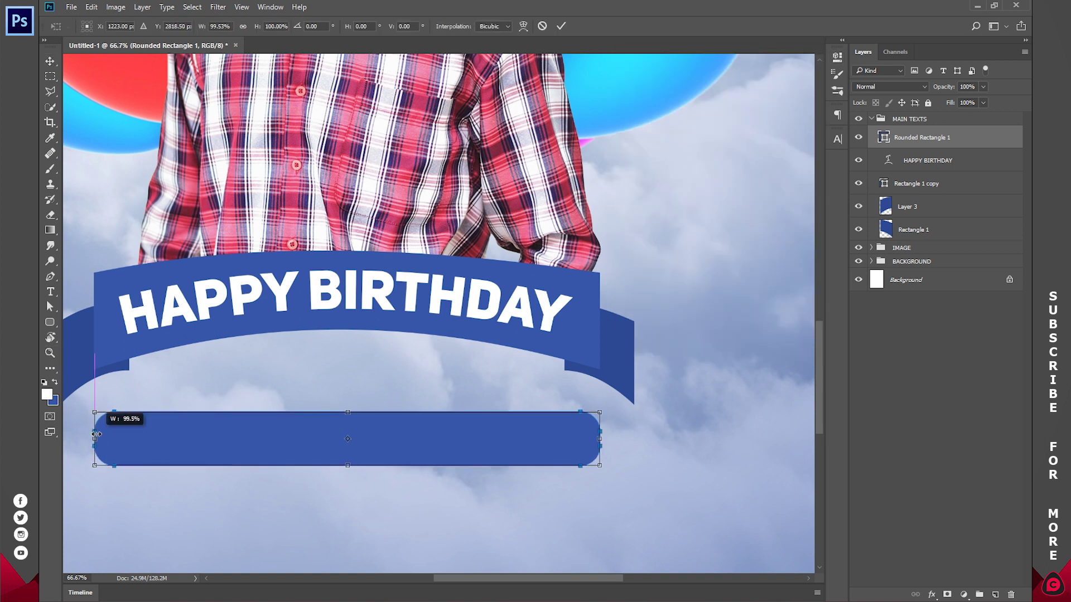
pyautogui.moveTo(599, 439); pyautogui.dragTo(597, 436)
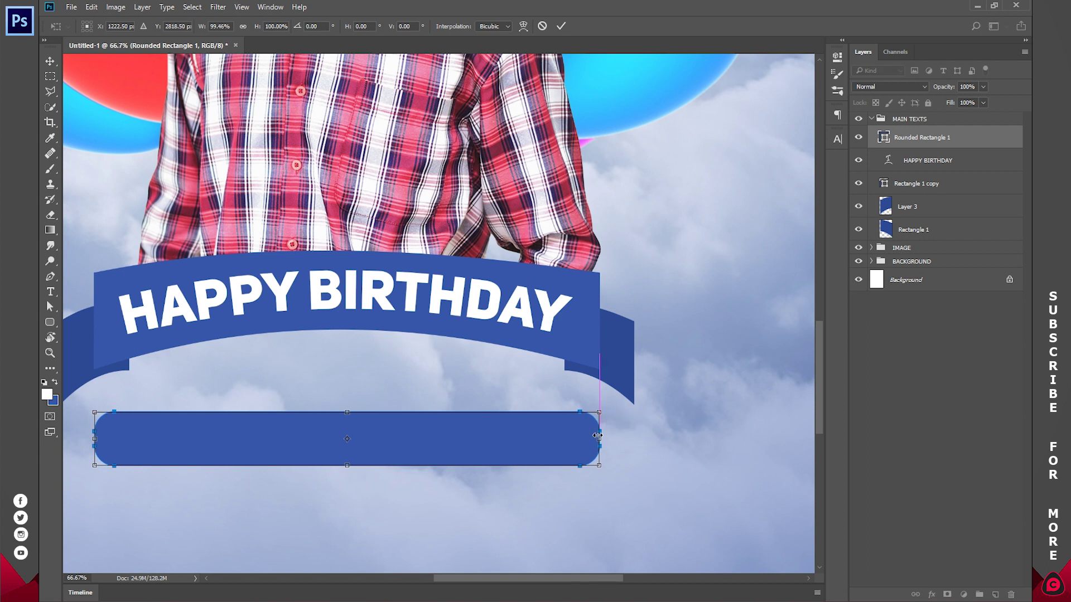
pyautogui.click(561, 26)
pyautogui.press('z')
pyautogui.click(368, 26)
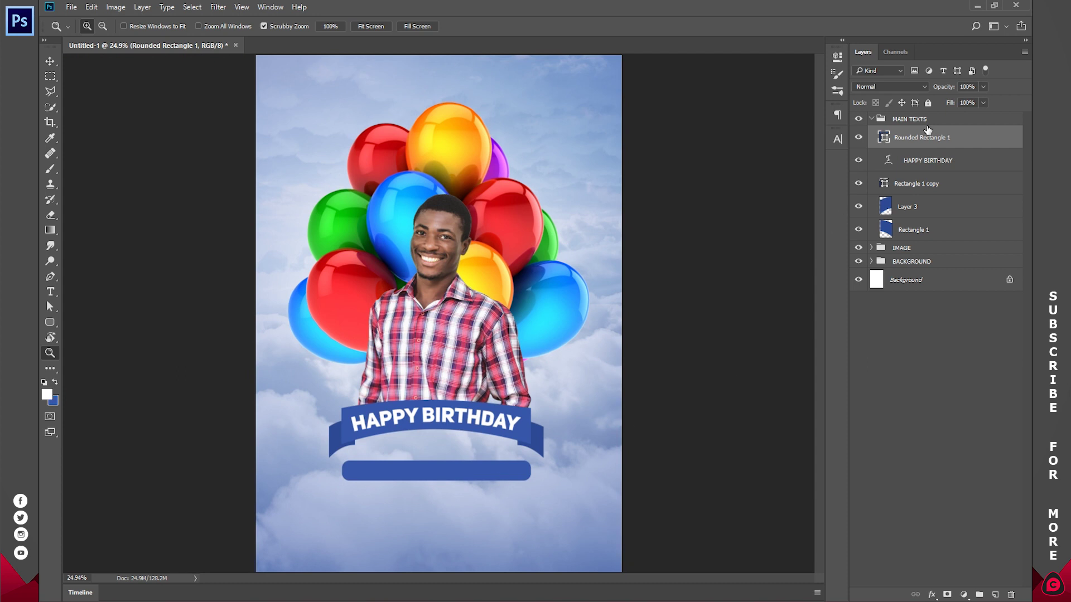
# - Move the Rounded Rectangle 1 layer above the MAIN TEXTS group and collapse the group
pyautogui.moveTo(932, 139); pyautogui.dragTo(932, 113)
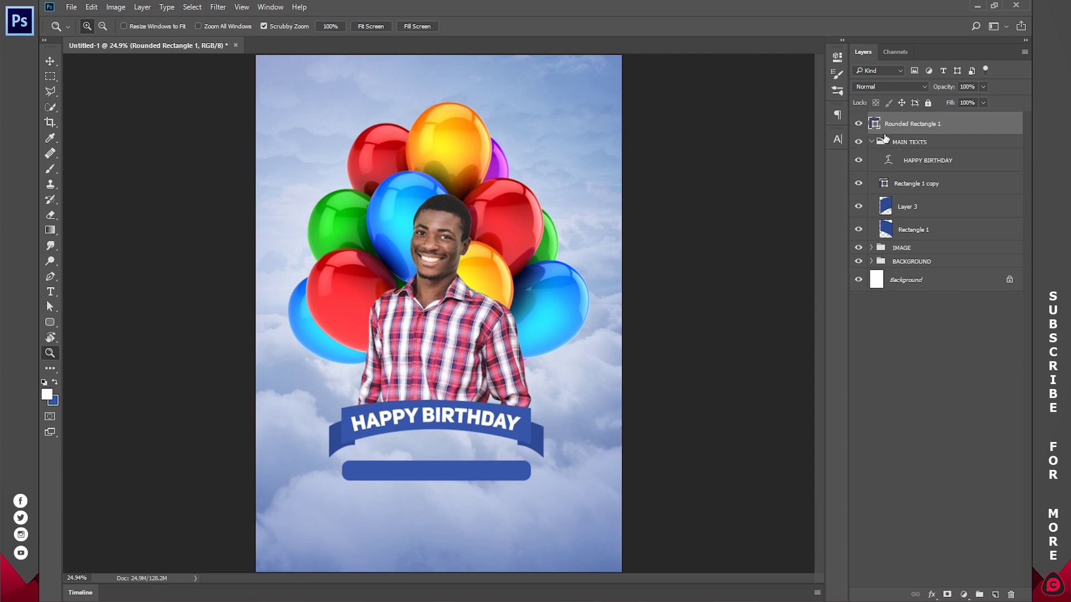
pyautogui.click(872, 142)
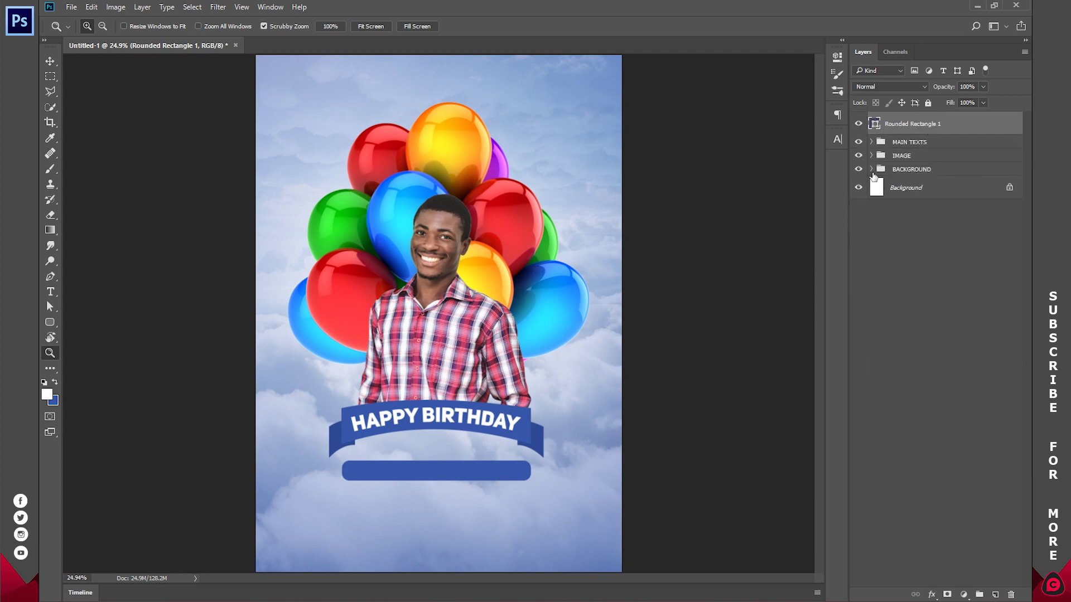
pyautogui.click(858, 142)
pyautogui.click(51, 291)
pyautogui.click(382, 512)
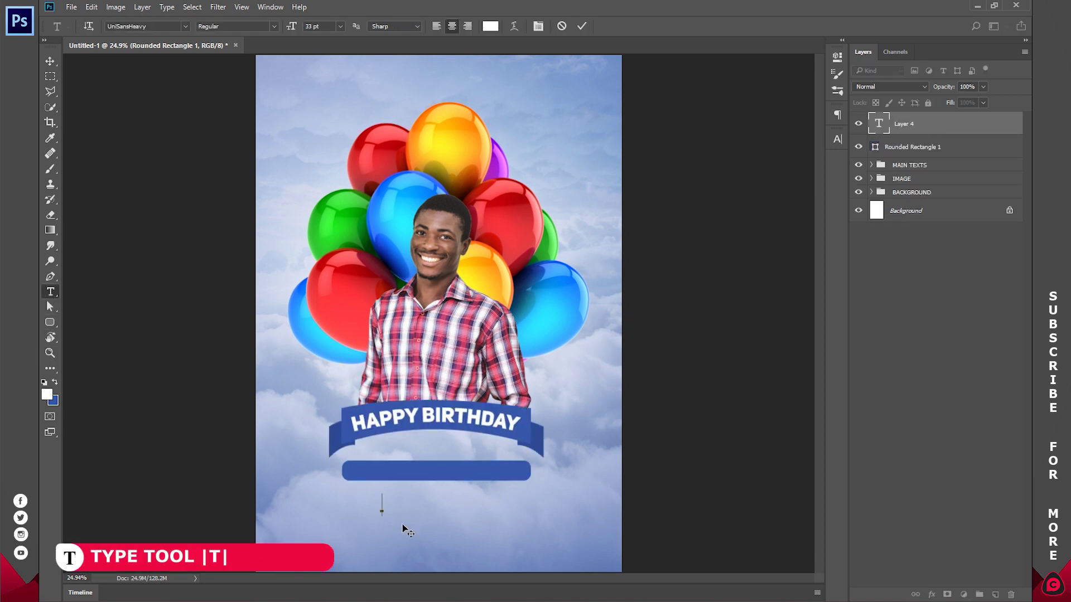
# - Place white 'TUTORIAL IN FANTE' text on the blue bar, then show rulers and pull a vertical guide
pyautogui.write('TUTORIAL IN FANTE')
pyautogui.moveTo(418, 535); pyautogui.dragTo(453, 499)
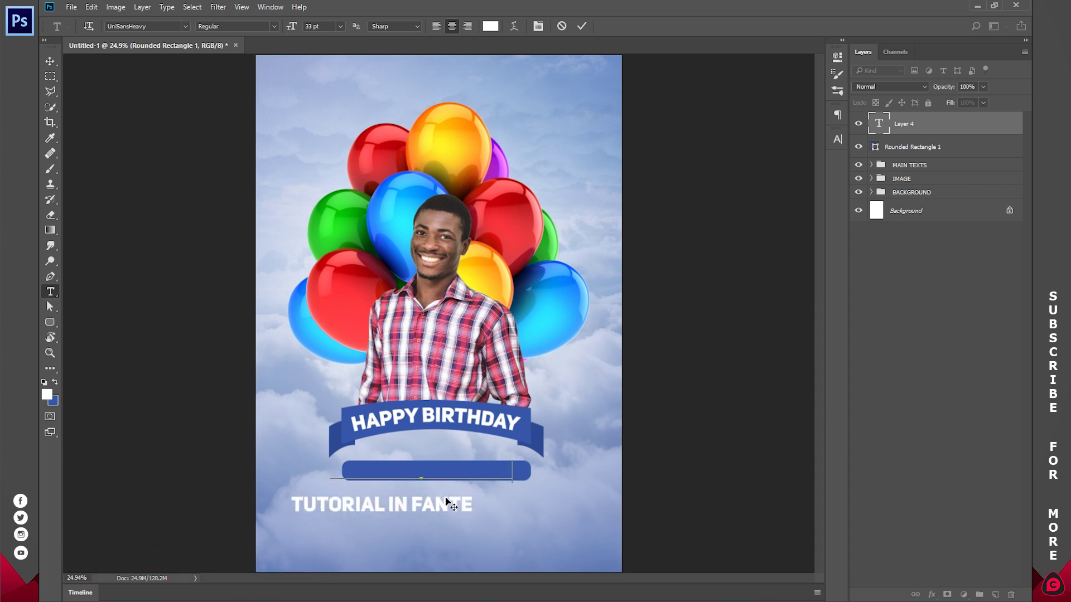
pyautogui.click(582, 26)
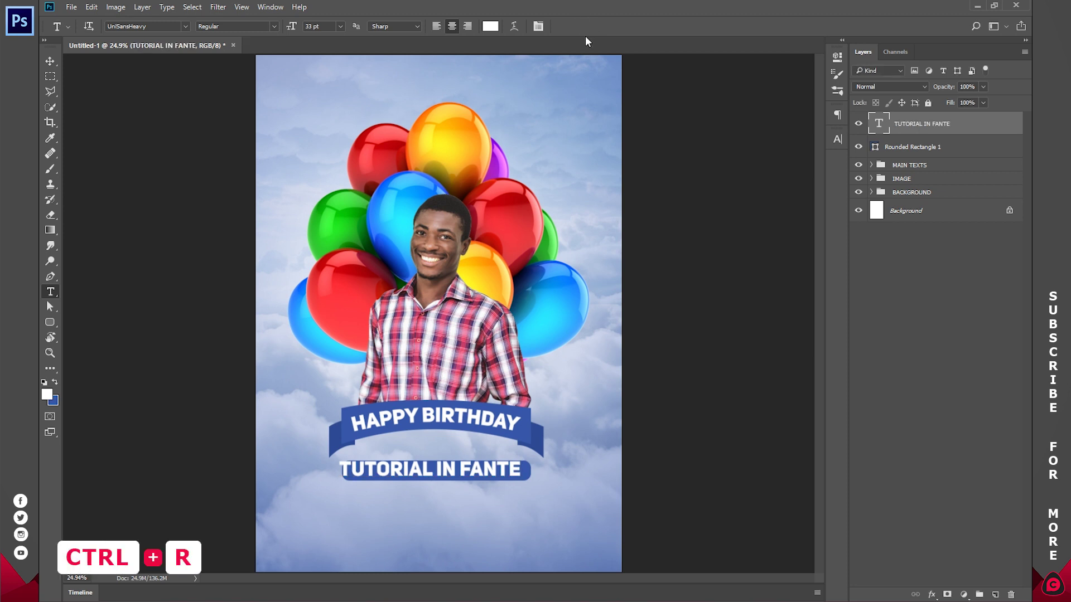
pyautogui.hotkey('ctrl', 'r')
pyautogui.moveTo(69, 278); pyautogui.dragTo(446, 268)
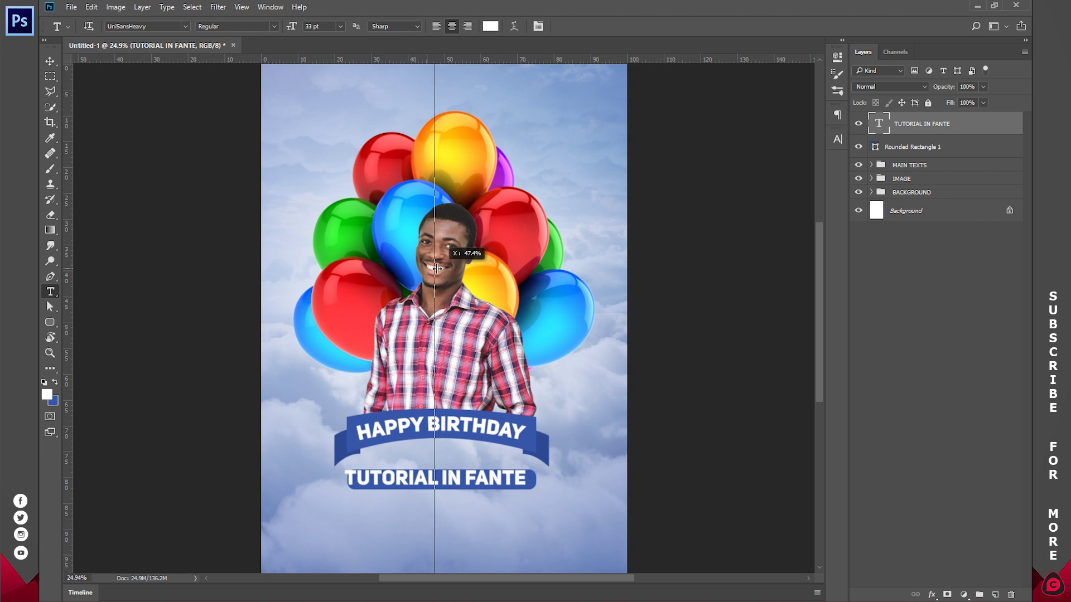
# - Position the vertical guide at the poster's centre, leaving ruler units unchanged
pyautogui.moveTo(446, 269); pyautogui.dragTo(446, 263)
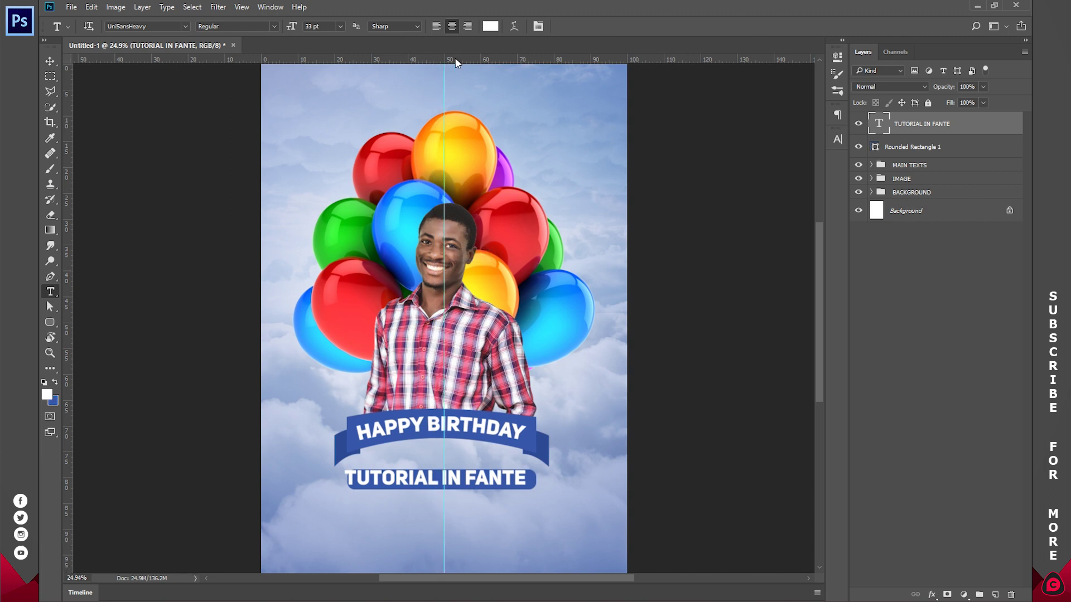
pyautogui.rightClick(455, 61)
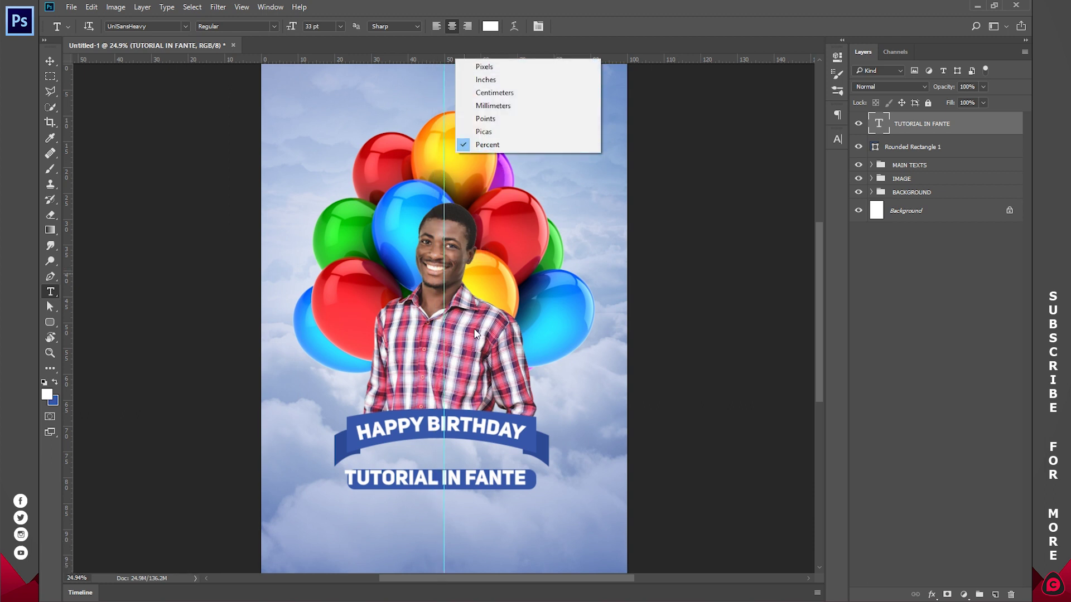
pyautogui.click(441, 475)
# - Restyle TUTORIAL IN FANTE as UniSansRegular at 24 pt
pyautogui.click(446, 478)
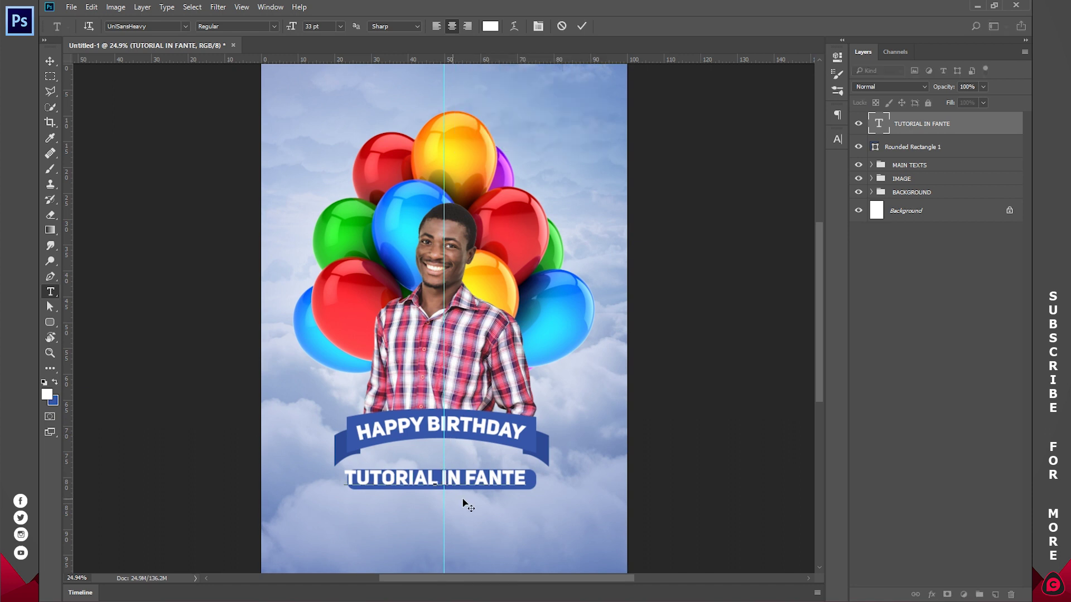
pyautogui.hotkey('ctrl', 'a')
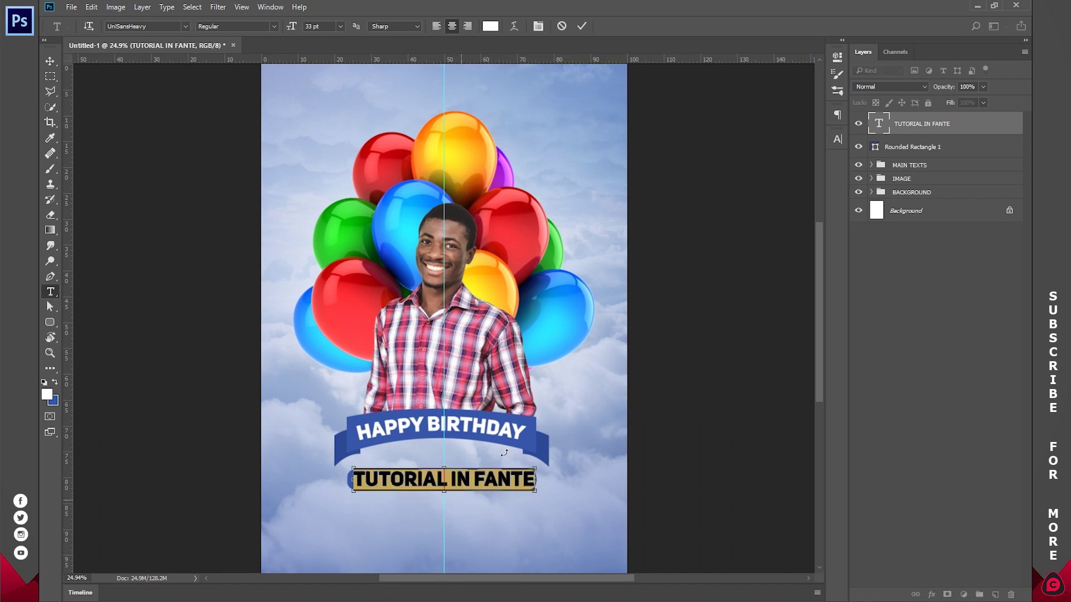
pyautogui.click(340, 26)
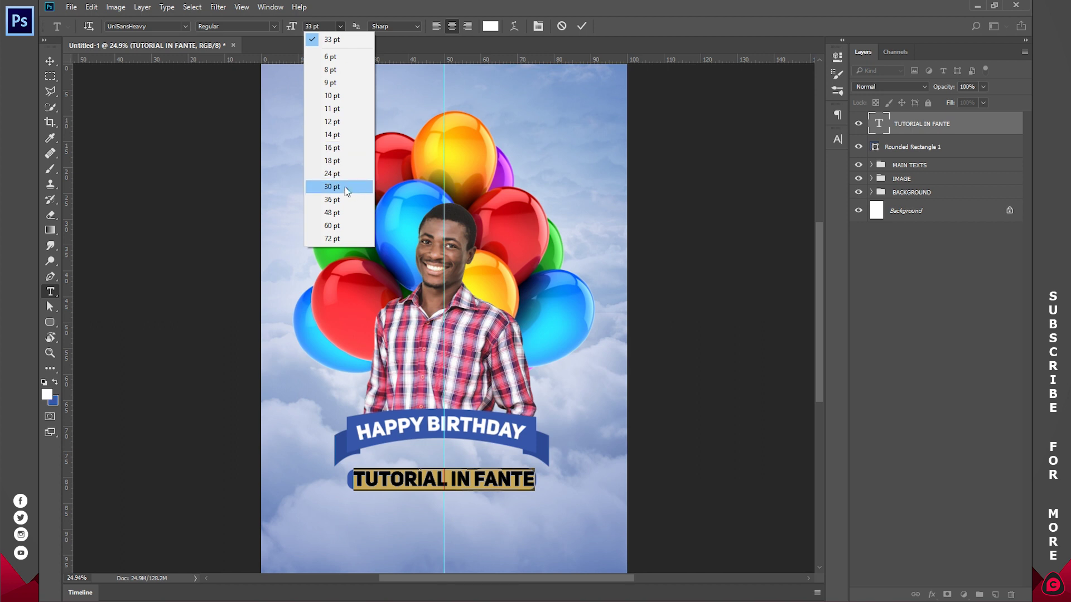
pyautogui.click(323, 179)
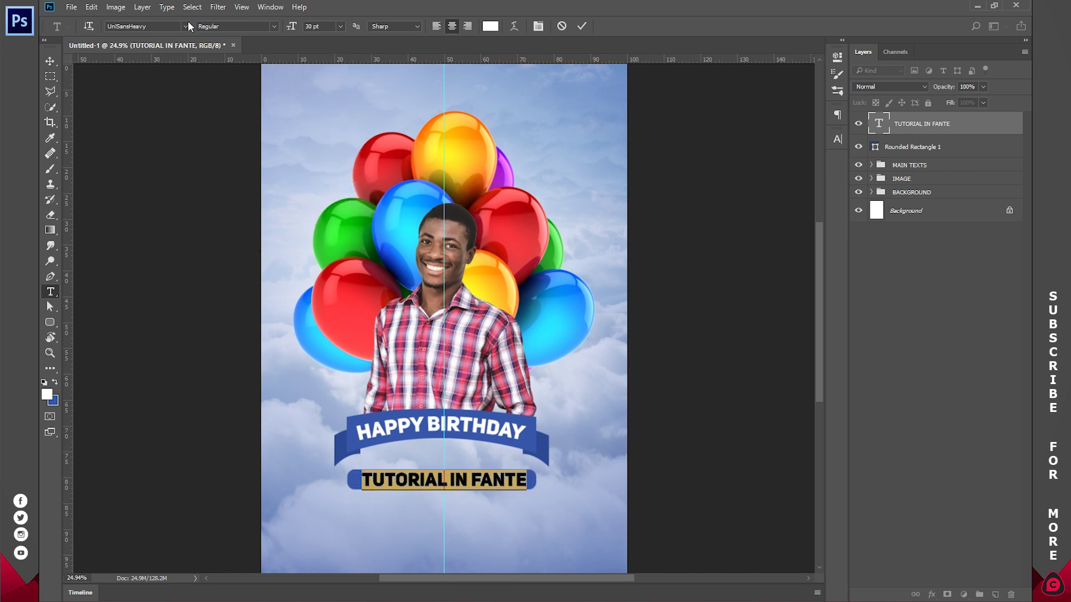
pyautogui.click(187, 22)
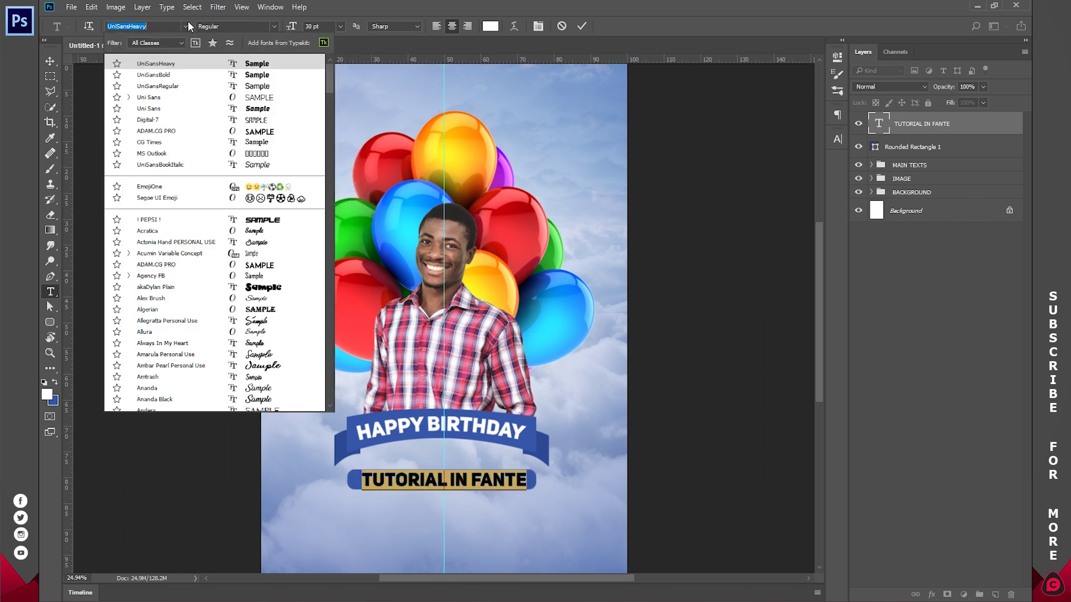
pyautogui.click(175, 88)
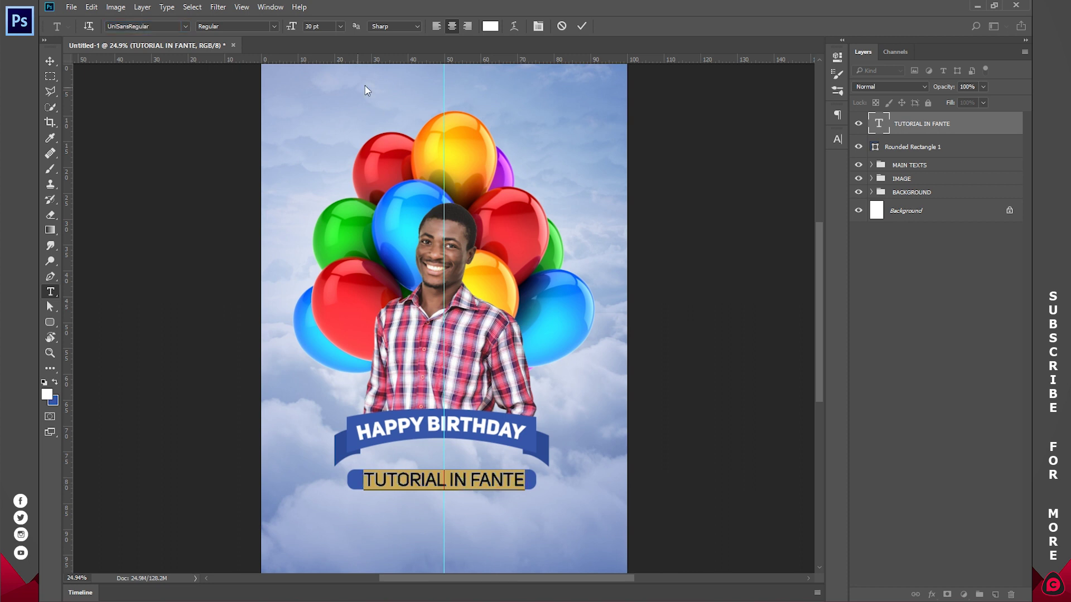
pyautogui.click(341, 27)
pyautogui.click(326, 181)
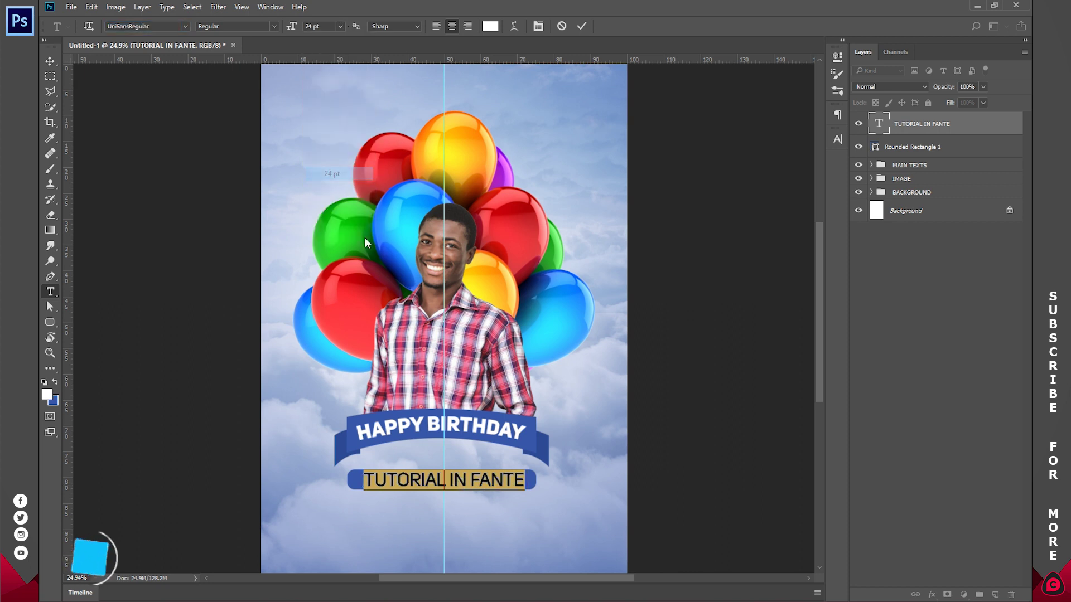
pyautogui.click(460, 498)
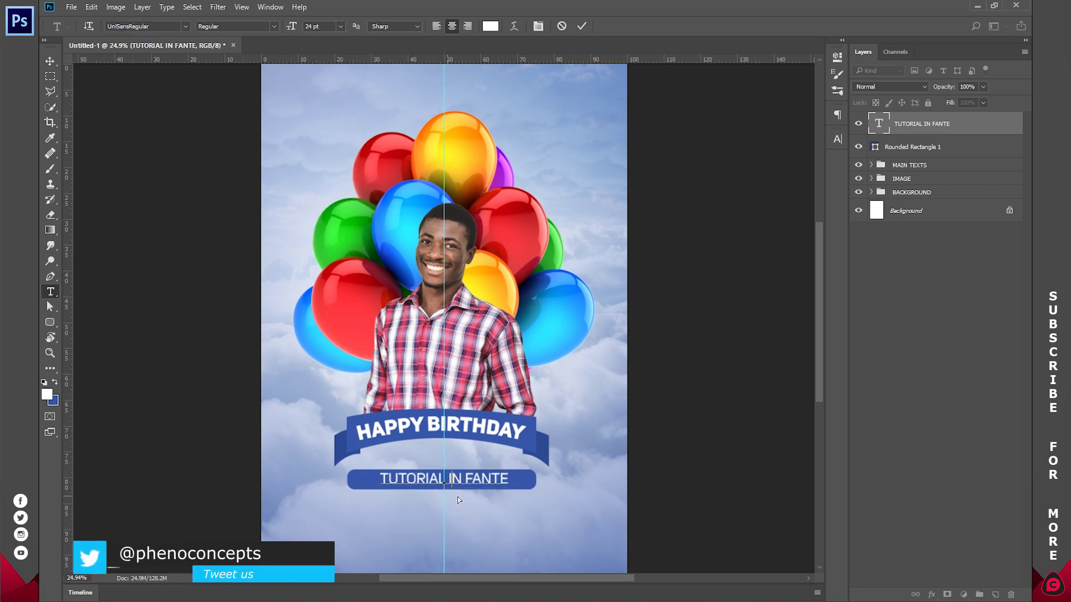
pyautogui.click(582, 26)
# - Narrow the blue rounded bar behind the text to about 83.6% width, keeping it centred
pyautogui.click(915, 147)
pyautogui.press('v')
pyautogui.moveTo(537, 477); pyautogui.dragTo(518, 480)
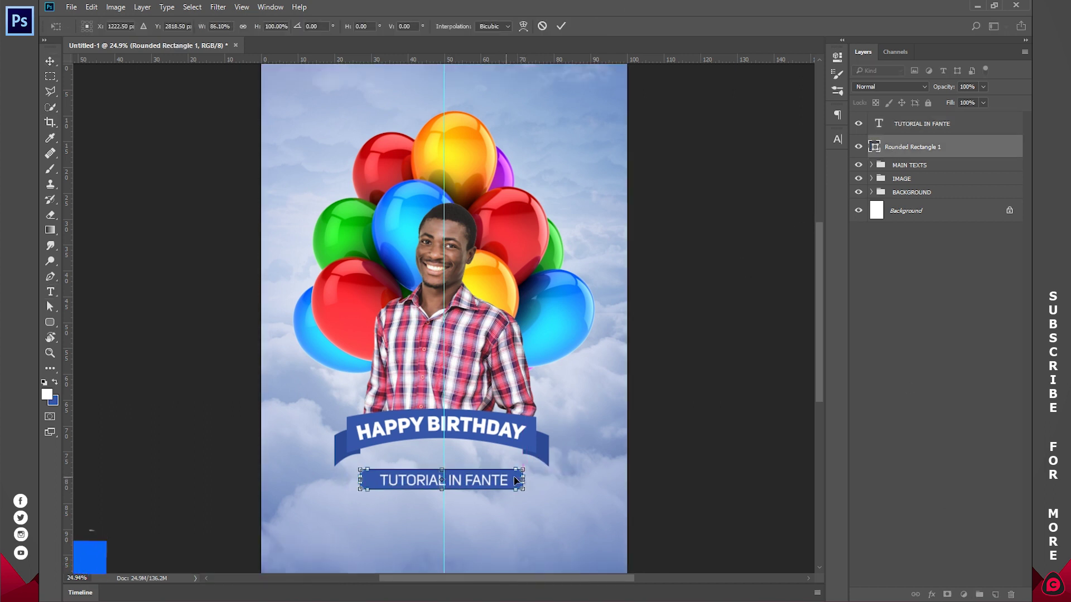
pyautogui.moveTo(518, 480); pyautogui.dragTo(515, 480)
pyautogui.click(560, 27)
pyautogui.click(975, 380)
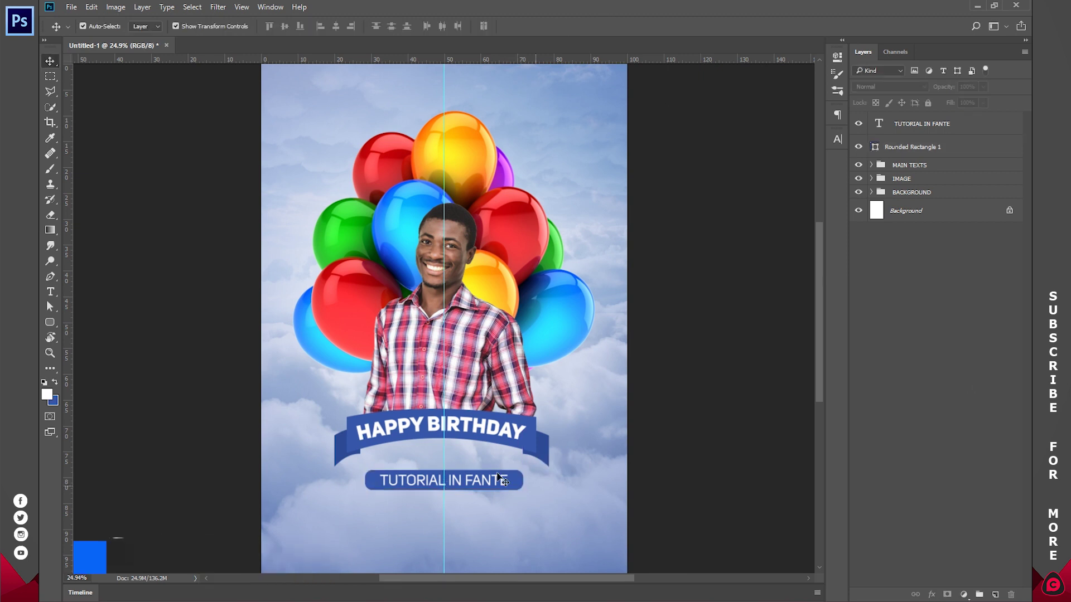
# - Start an extra text entry and discard the empty text layer
pyautogui.click(50, 291)
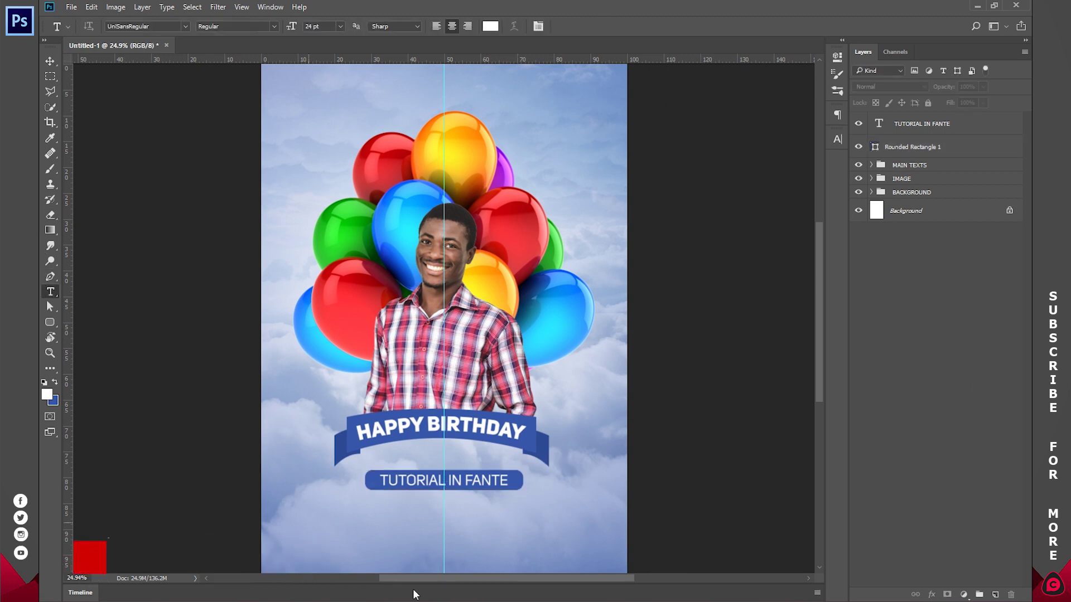
pyautogui.click(417, 527)
pyautogui.click(562, 26)
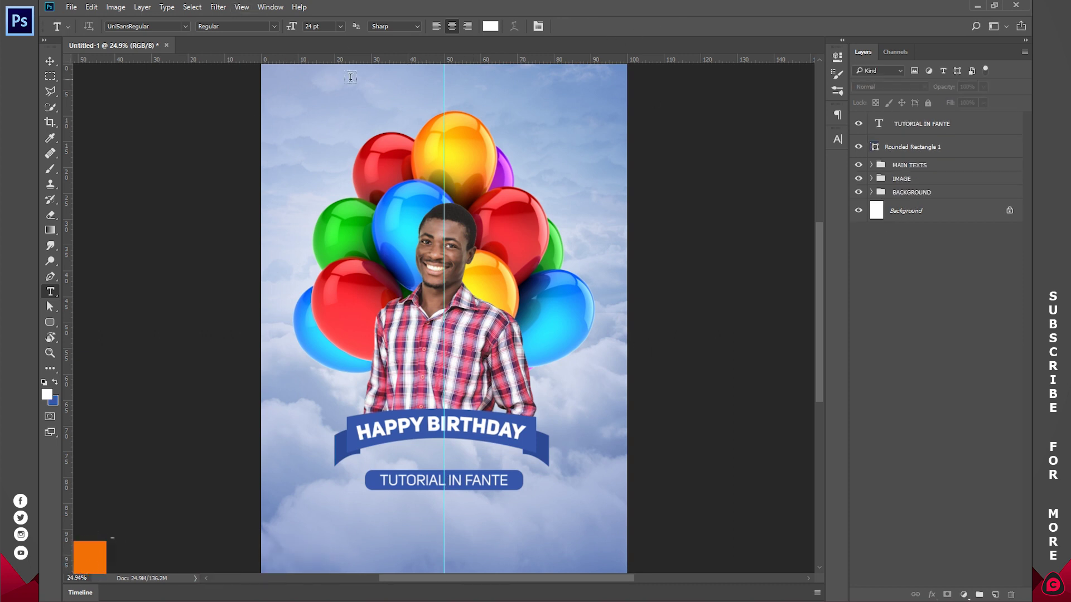
pyautogui.rightClick(50, 323)
# - Draw a blue Rectangle 2 hanging from the poster's top-left edge and zoom in on it
pyautogui.click(87, 325)
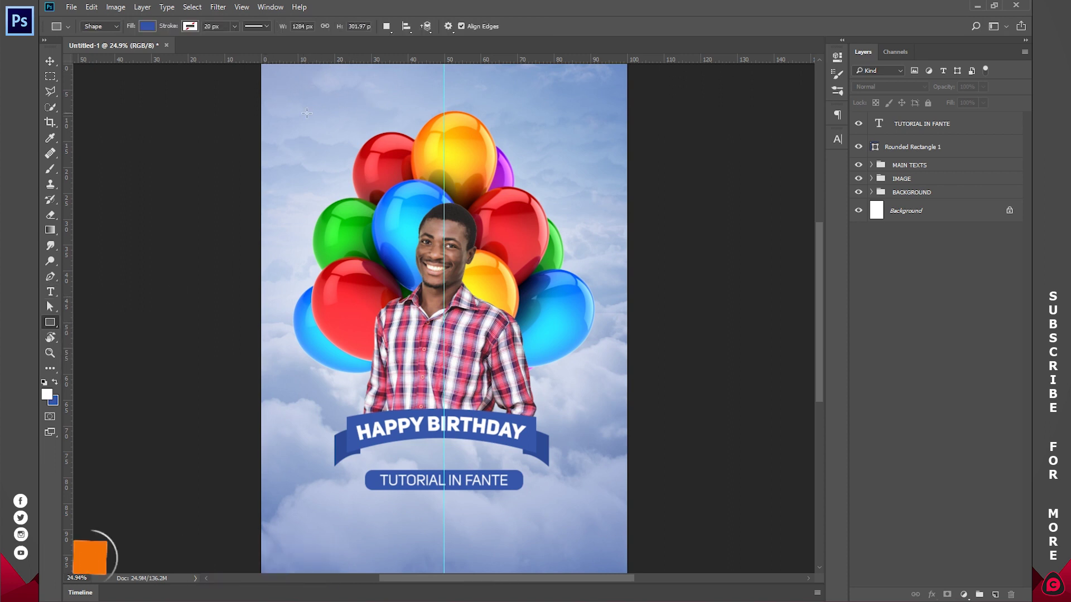
pyautogui.moveTo(286, 128); pyautogui.dragTo(334, 67)
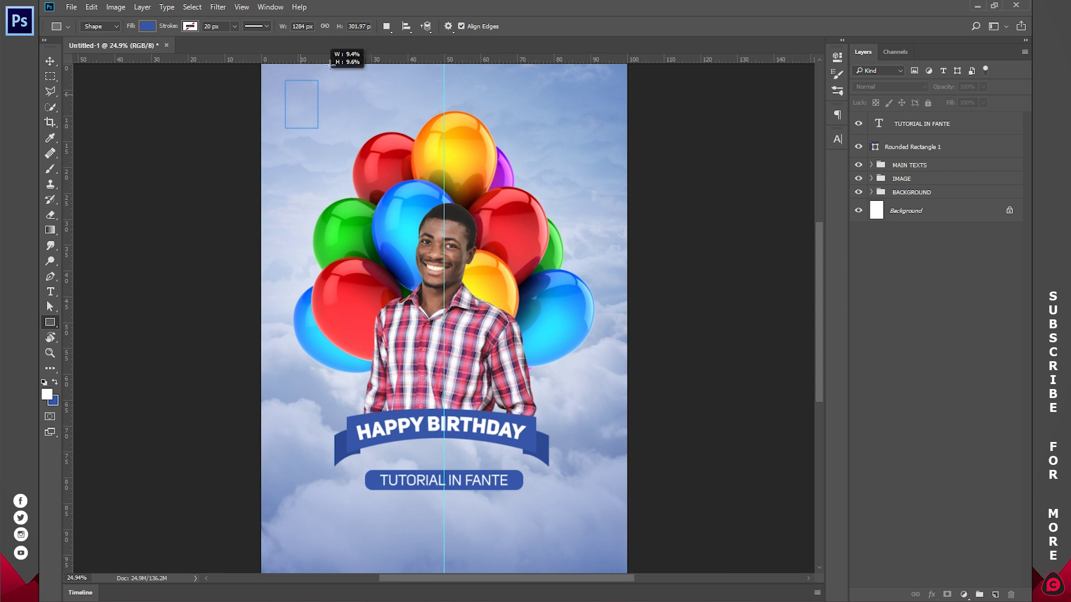
pyautogui.hotkey('ctrl', 't')
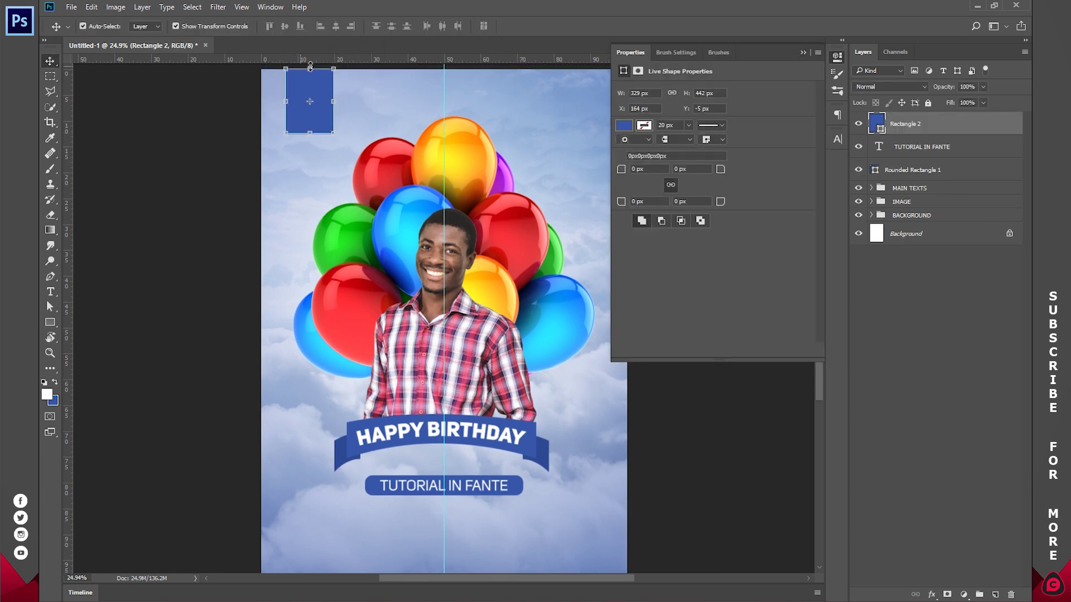
pyautogui.moveTo(309, 68); pyautogui.dragTo(309, 70)
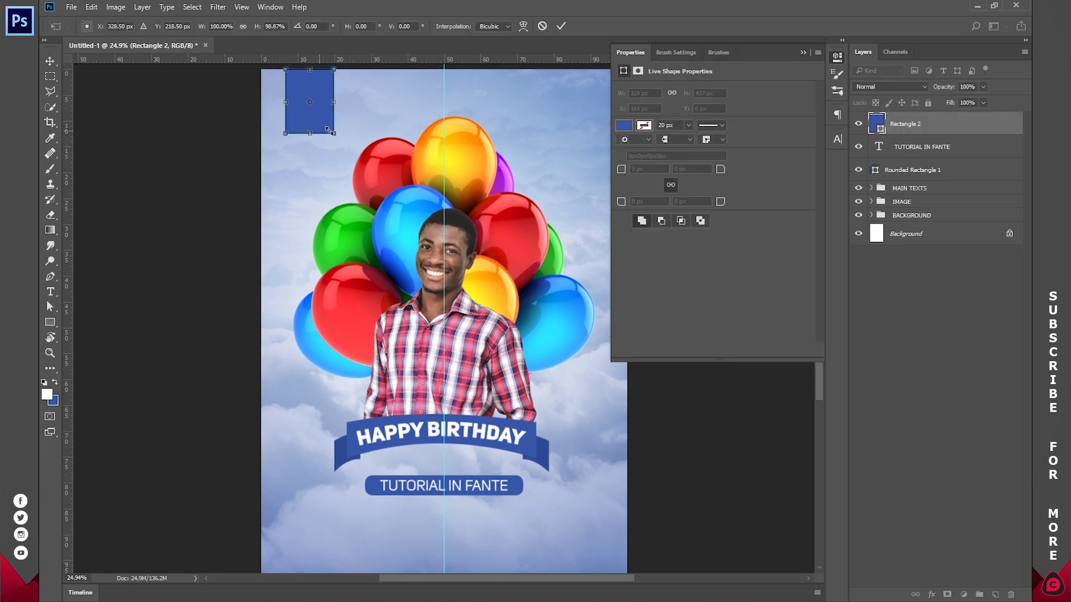
pyautogui.click(562, 25)
pyautogui.click(838, 56)
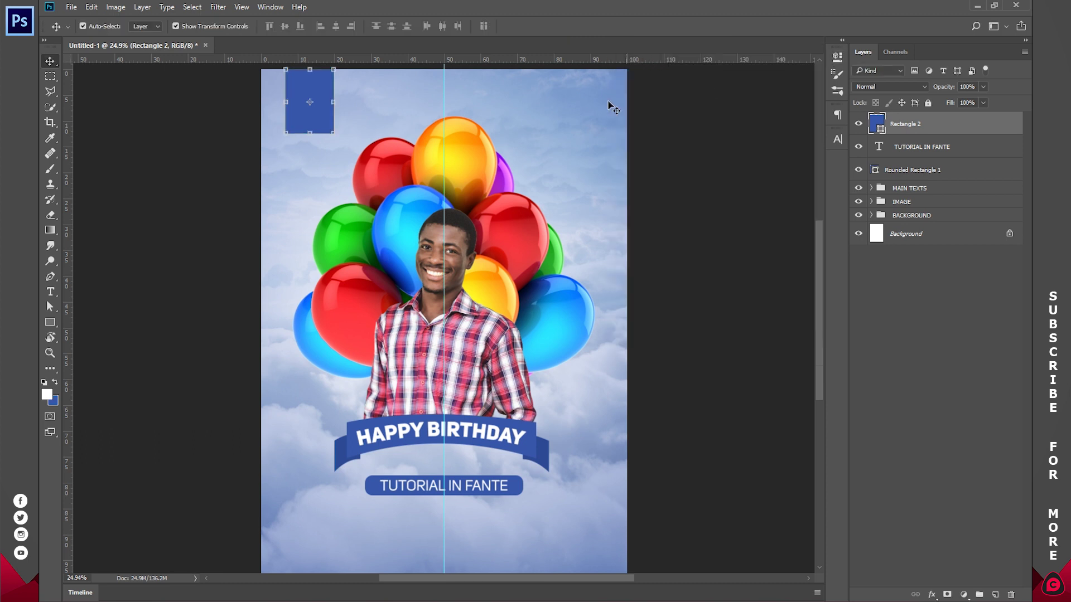
pyautogui.press('z')
pyautogui.click(310, 92)
pyautogui.moveTo(304, 95); pyautogui.dragTo(363, 182)
pyautogui.click(50, 291)
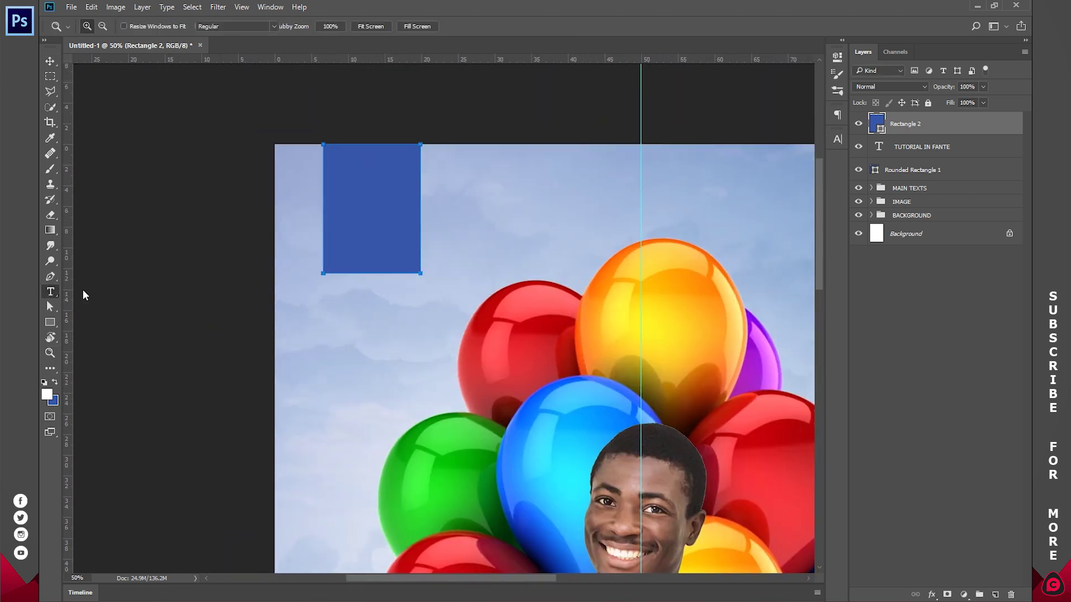
# - Type '20' and 'AUG' on two lines and move the text into the blue rectangle
pyautogui.click(488, 178)
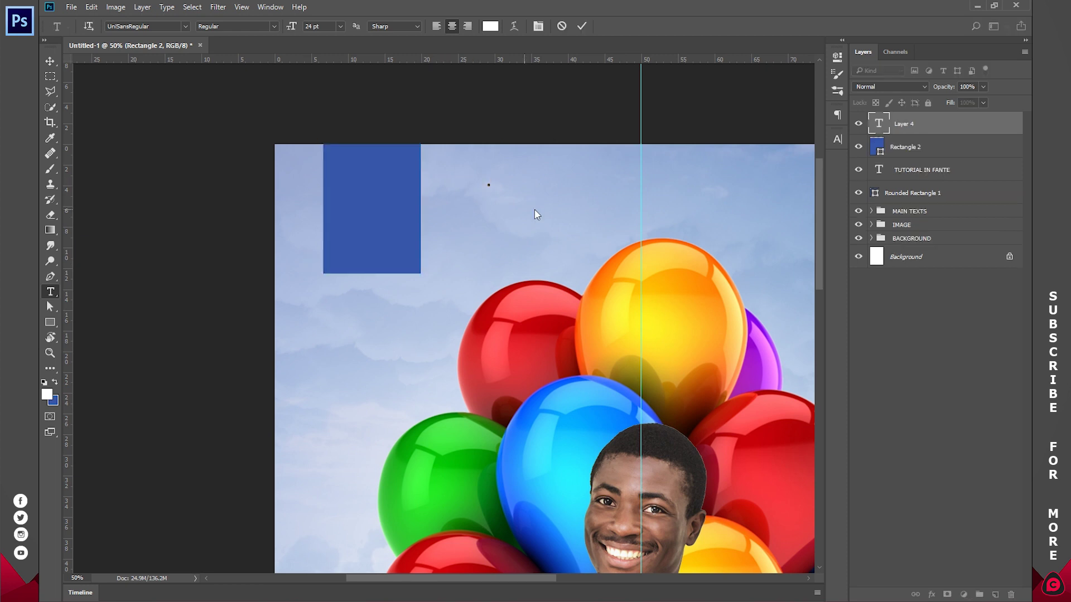
pyautogui.write('20')
pyautogui.click(535, 210)
pyautogui.click(500, 174)
pyautogui.press('Return')
pyautogui.write('AUG')
pyautogui.moveTo(527, 238); pyautogui.dragTo(406, 245)
# - Enlarge '20' to 36 pt, nudge the date into place, and zoom in on it
pyautogui.moveTo(385, 183); pyautogui.dragTo(343, 184)
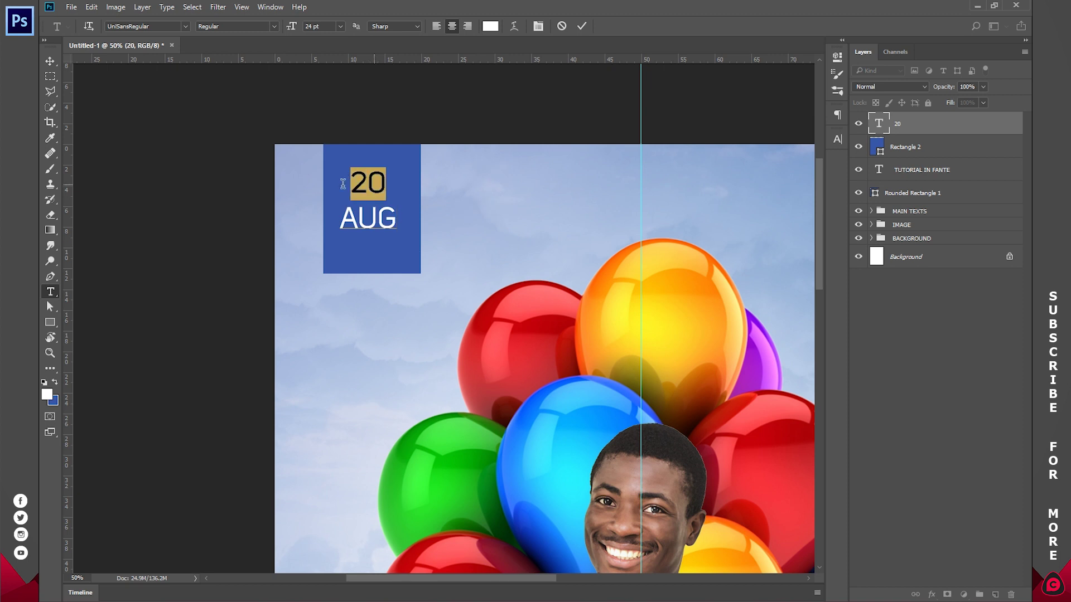
pyautogui.click(340, 26)
pyautogui.click(346, 202)
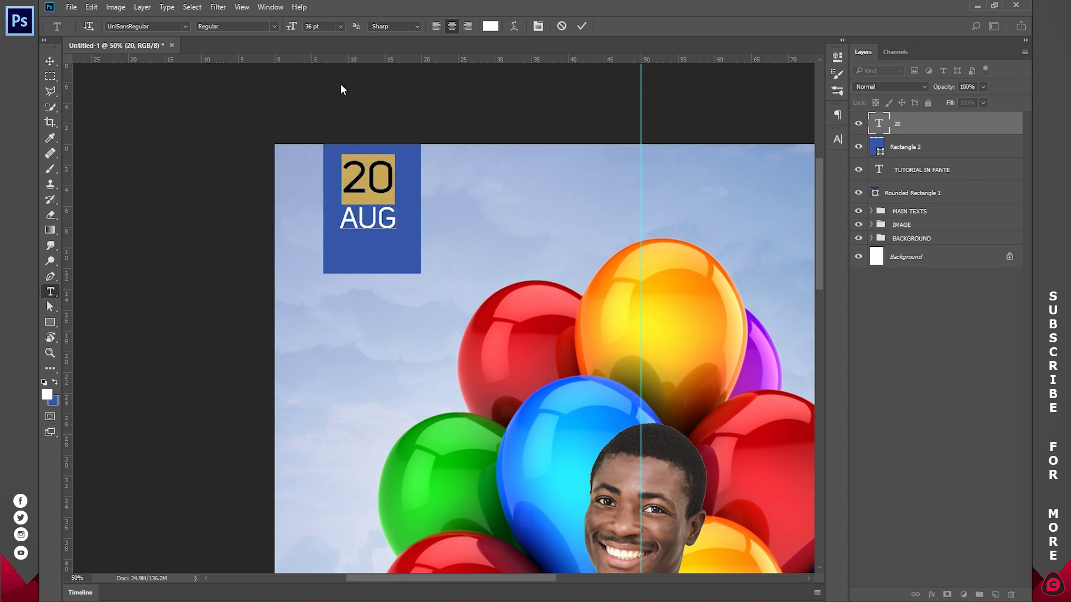
pyautogui.click(380, 202)
pyautogui.moveTo(399, 246); pyautogui.dragTo(401, 263)
pyautogui.click(580, 26)
pyautogui.press('z')
pyautogui.click(407, 263)
pyautogui.click(374, 165)
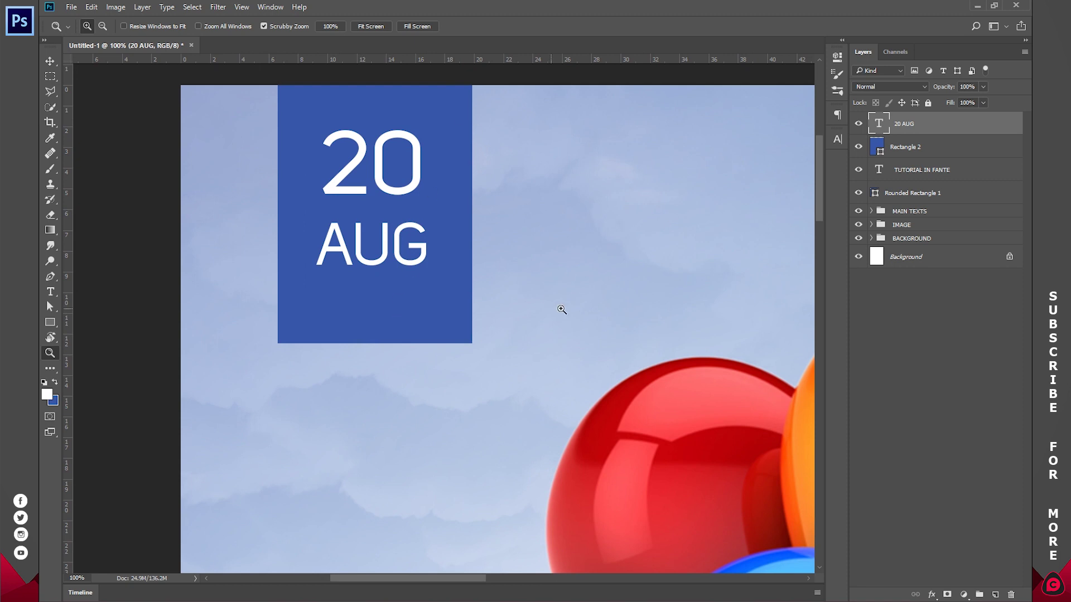
# - Rasterize Rectangle 2 and shorten it from the bottom to about 93% height
pyautogui.click(925, 154)
pyautogui.rightClick(915, 152)
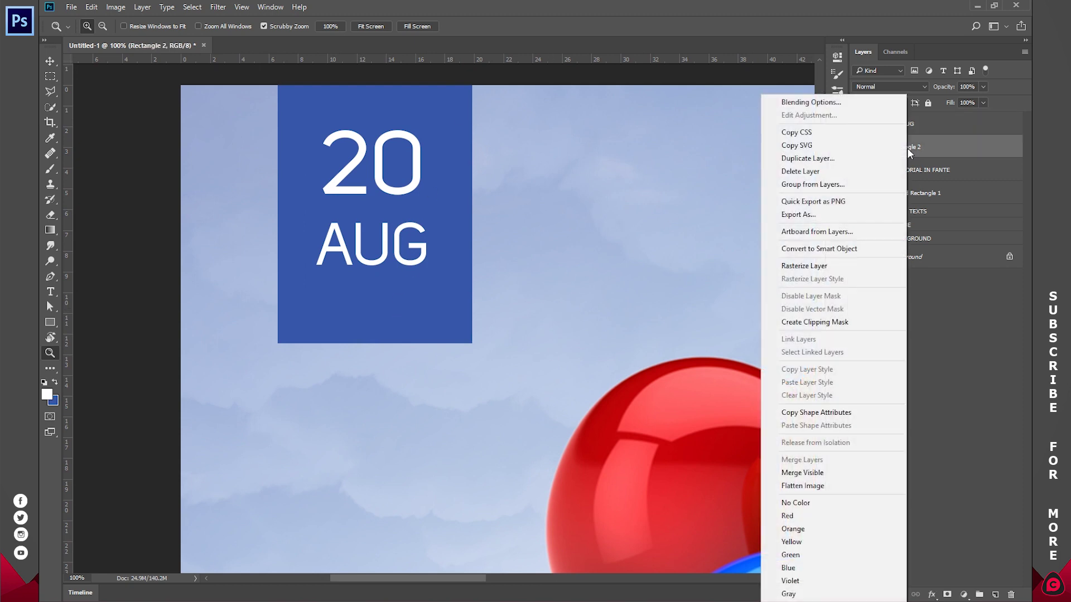
pyautogui.click(804, 266)
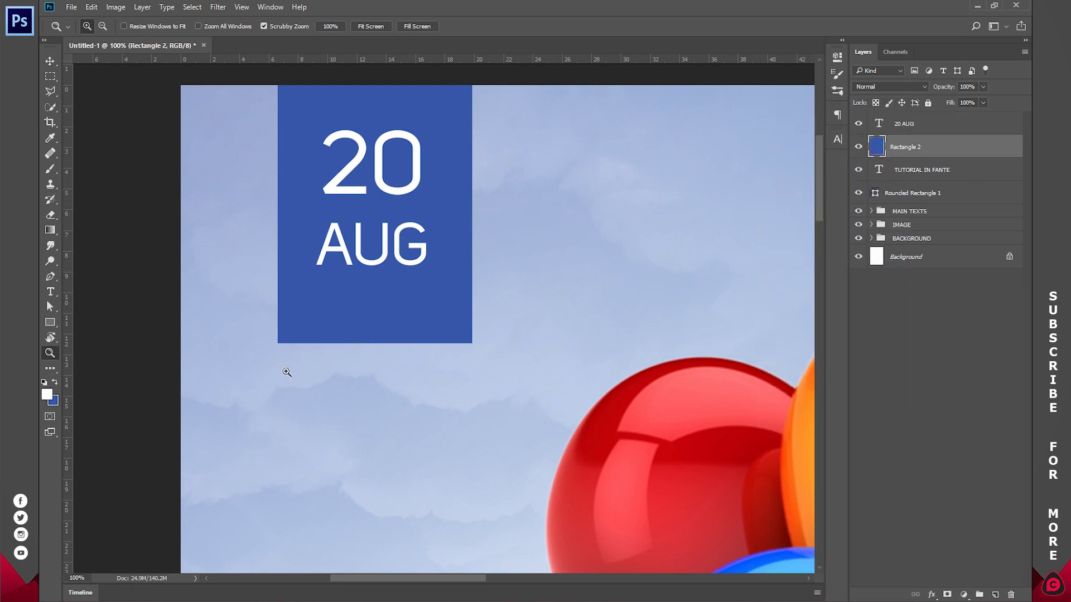
pyautogui.hotkey('ctrl', 't')
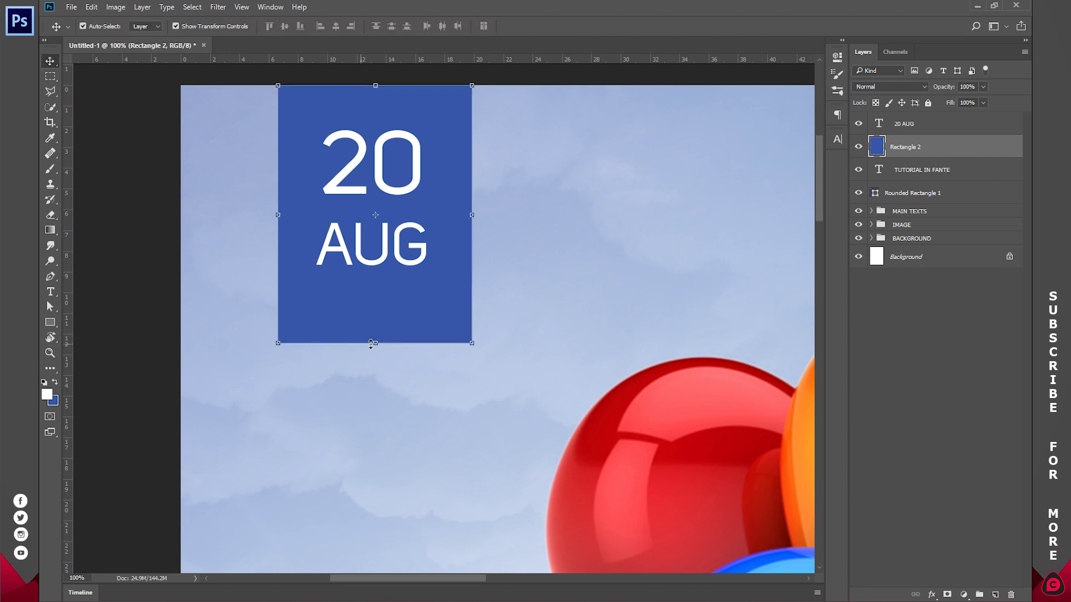
pyautogui.moveTo(375, 343); pyautogui.dragTo(377, 324)
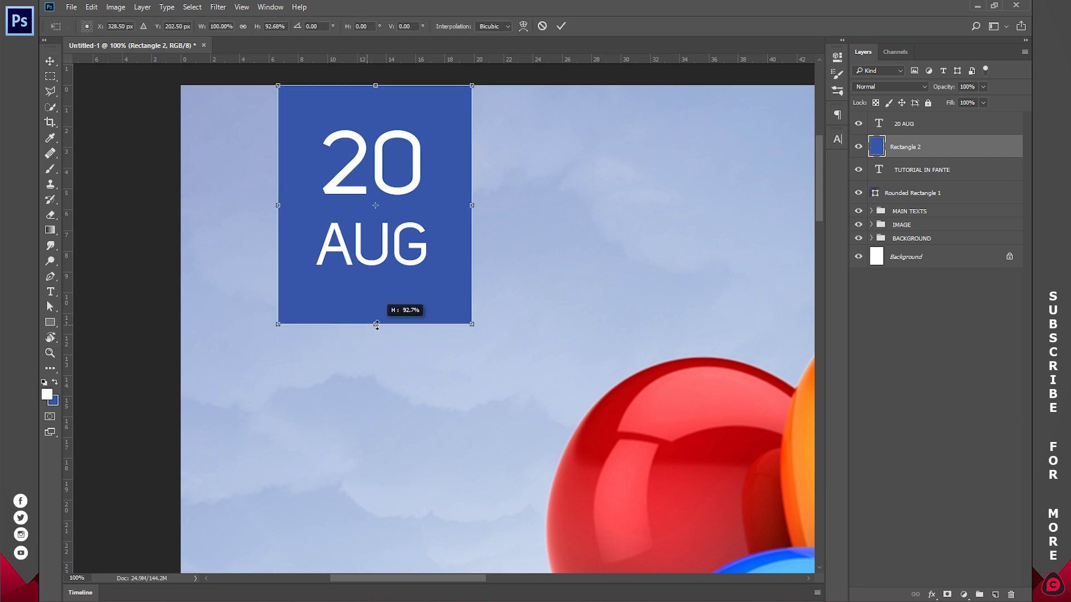
pyautogui.click(561, 25)
pyautogui.click(50, 91)
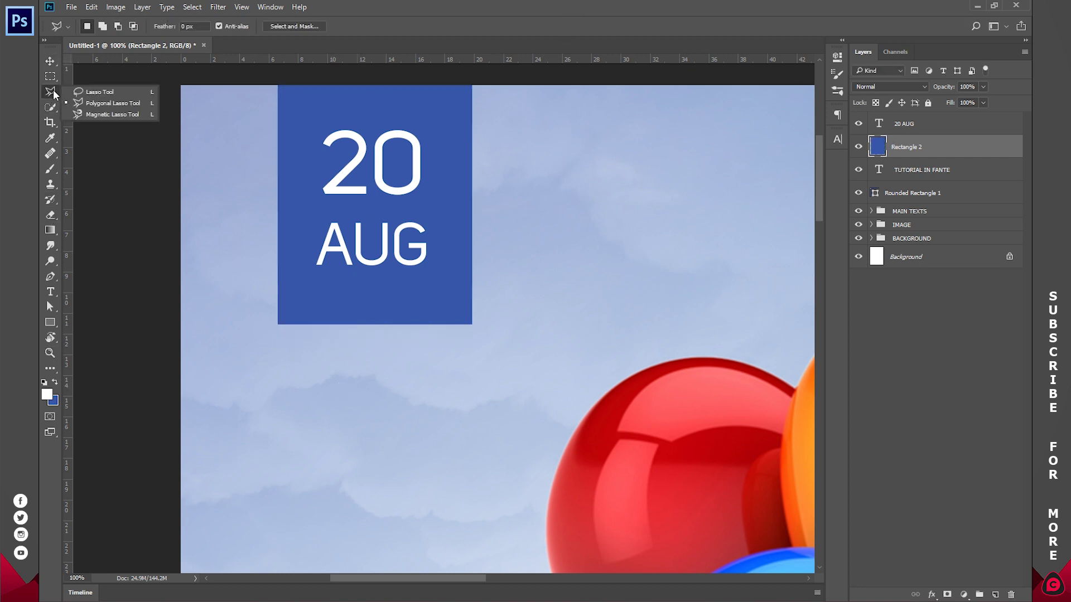
# - Draw a triangular Polygonal Lasso selection at the banner's bottom edge, then undo a trial delete
pyautogui.click(106, 105)
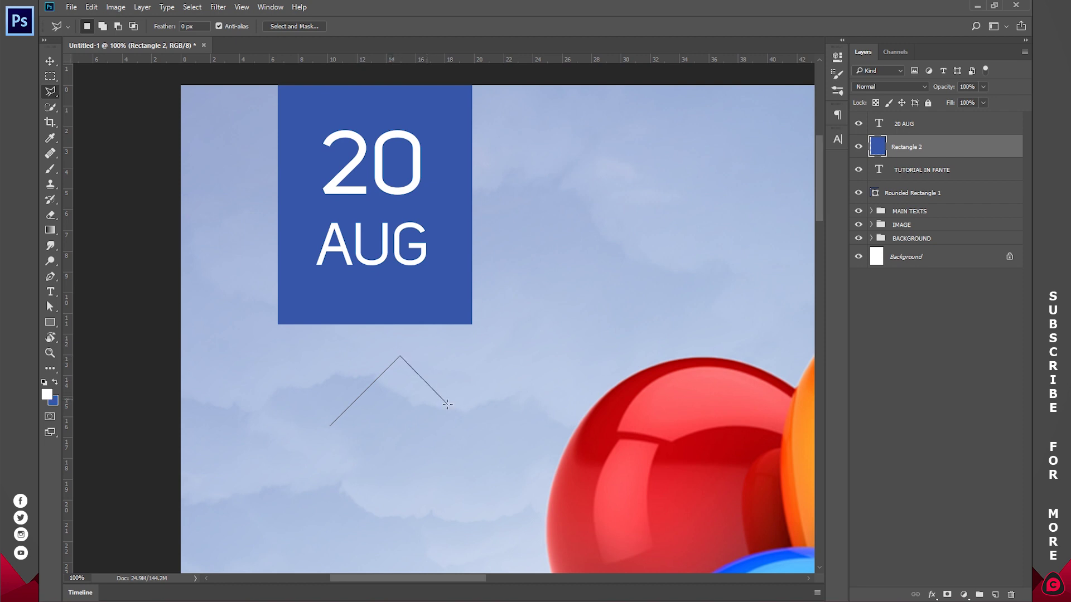
pyautogui.doubleClick(471, 426)
pyautogui.moveTo(417, 400); pyautogui.dragTo(390, 329)
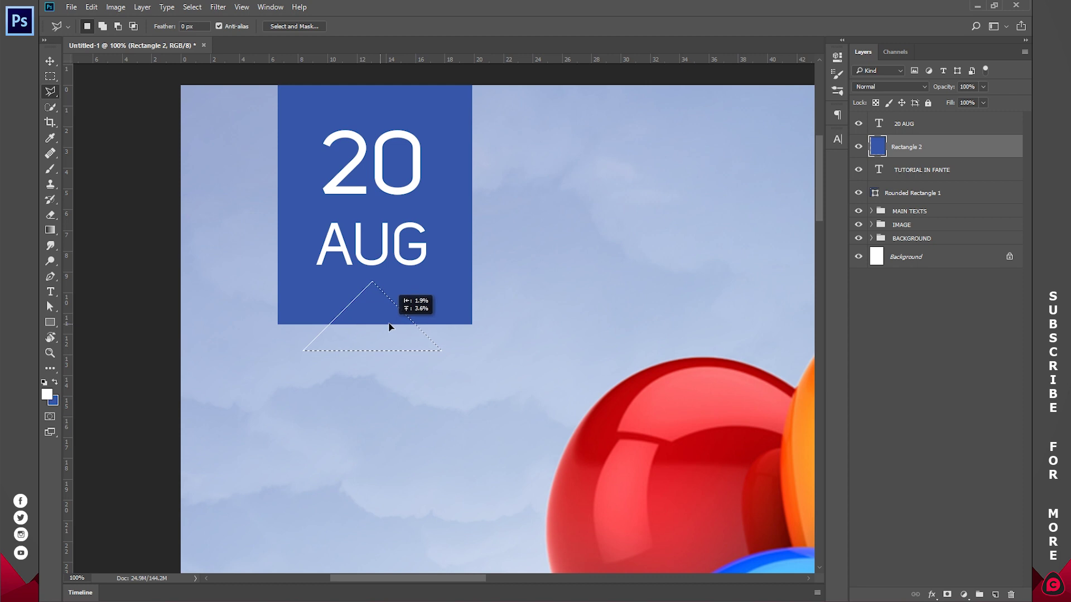
pyautogui.moveTo(390, 328); pyautogui.dragTo(389, 326)
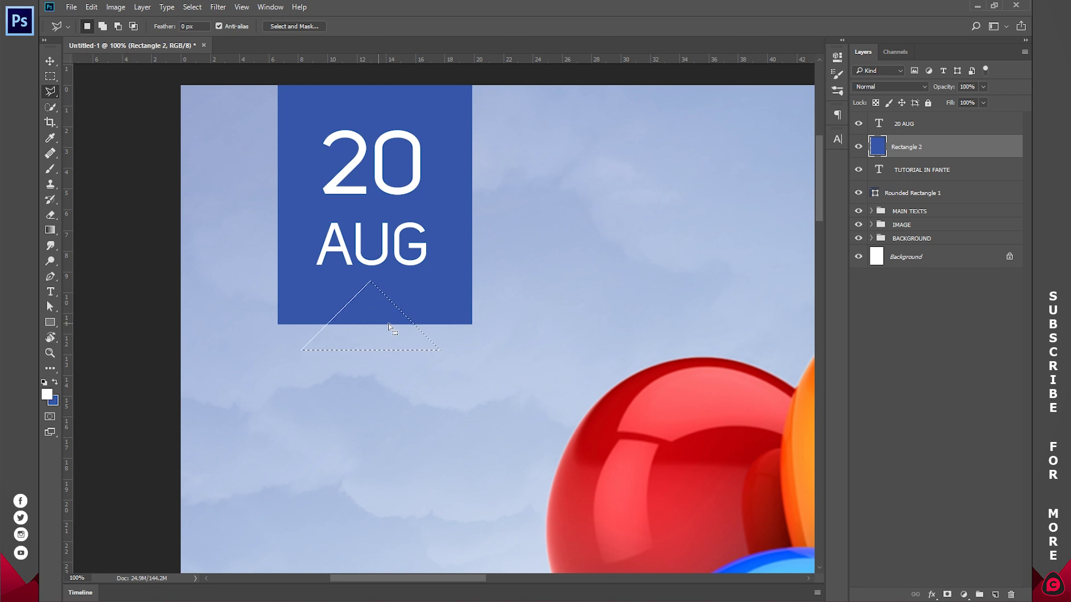
pyautogui.press('Delete')
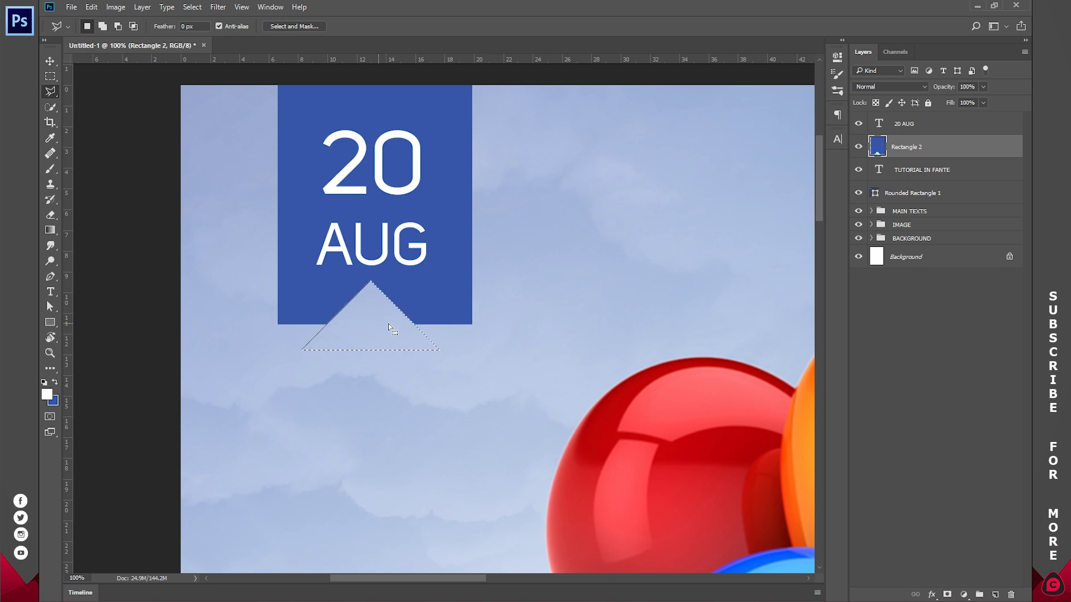
pyautogui.hotkey('ctrl', 'z')
# - Transform the triangle selection, enlarging and repositioning it over the banner's bottom
pyautogui.rightClick(381, 320)
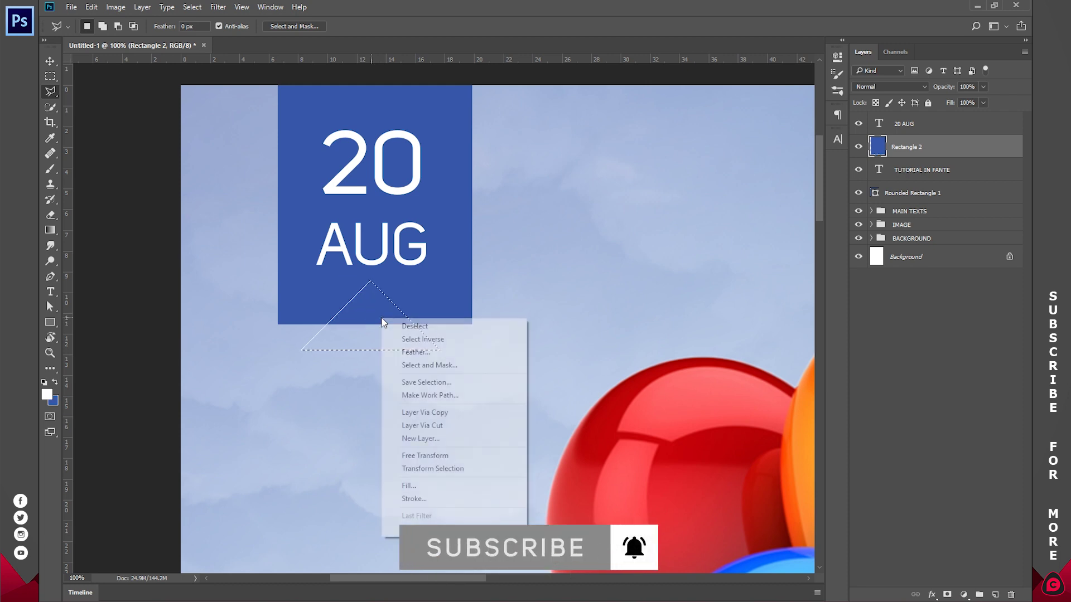
pyautogui.click(430, 468)
pyautogui.moveTo(441, 281); pyautogui.dragTo(468, 267)
pyautogui.moveTo(371, 281); pyautogui.dragTo(371, 241)
pyautogui.moveTo(447, 304); pyautogui.dragTo(451, 304)
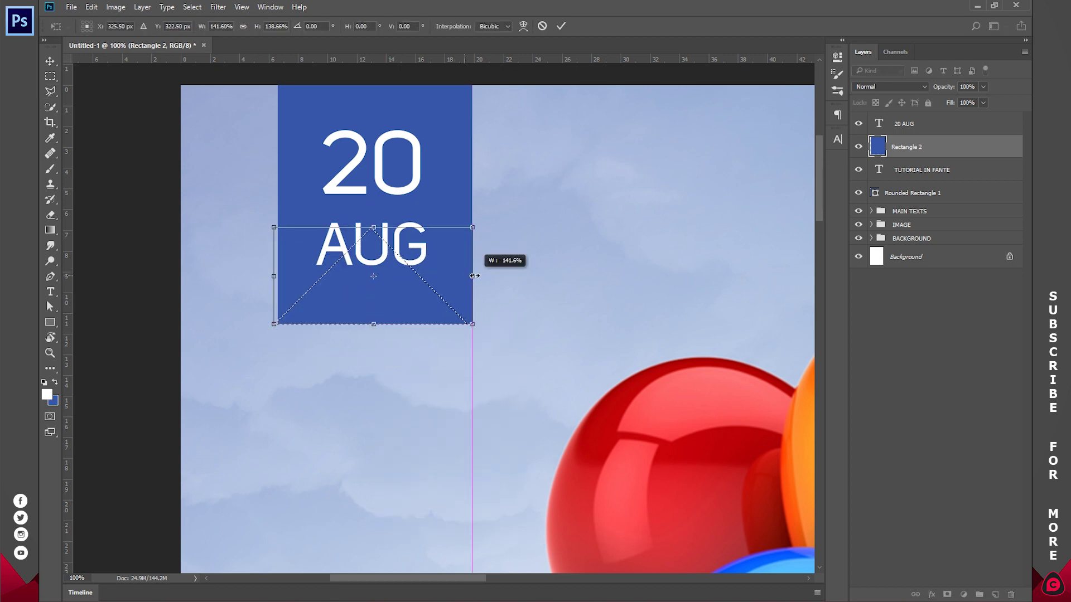
pyautogui.press('Return')
# - Flatten the triangle selection and delete it to cut a notch from the banner
pyautogui.scroll(1, 406, 307)
pyautogui.rightClick(369, 311)
pyautogui.click(429, 465)
pyautogui.moveTo(375, 254); pyautogui.dragTo(376, 314)
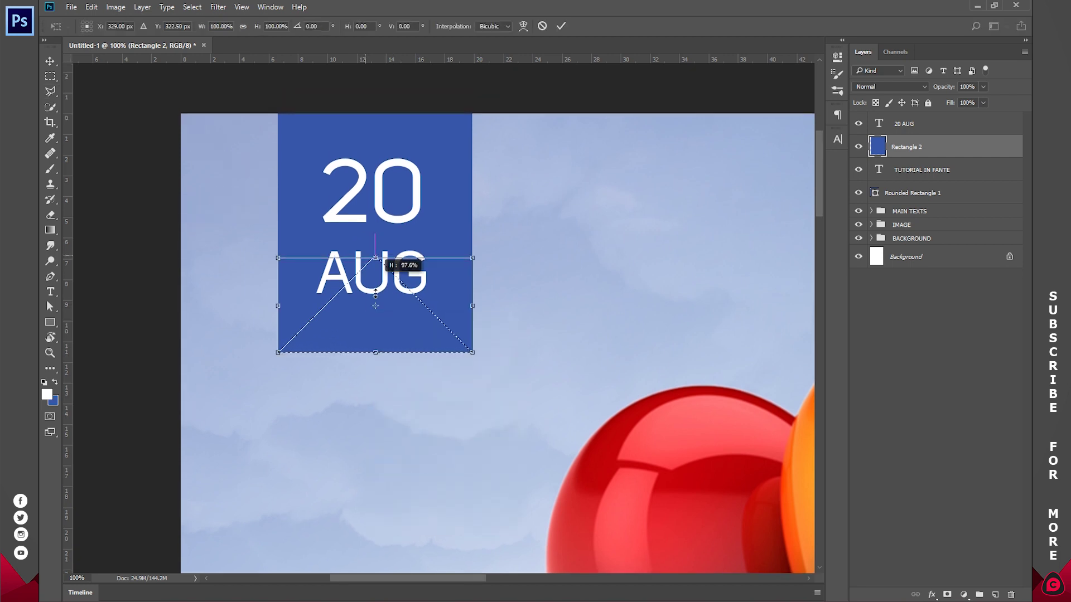
pyautogui.click(559, 26)
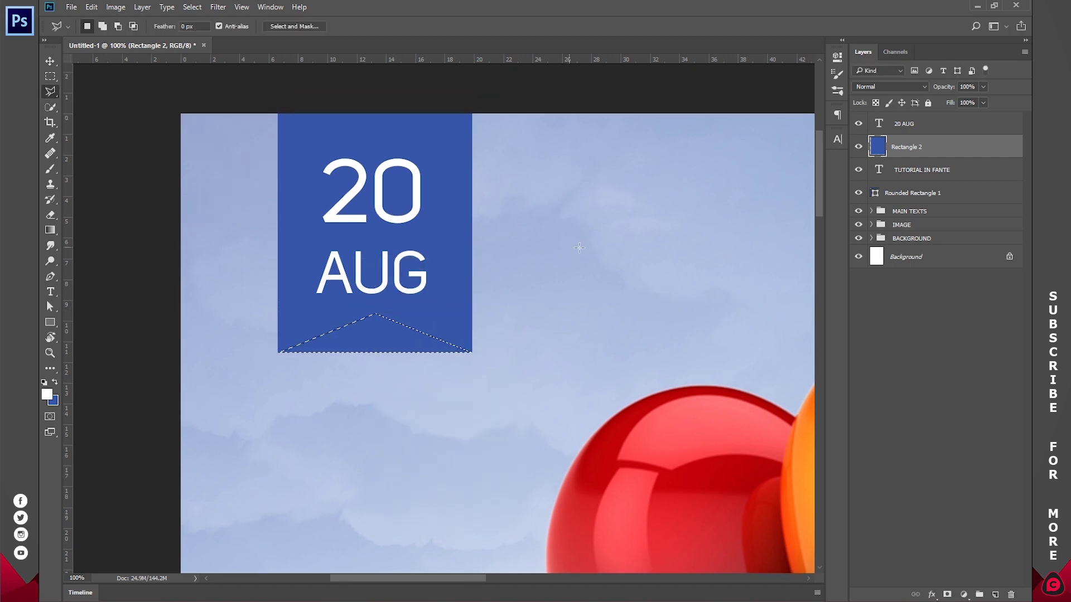
pyautogui.press('Delete')
pyautogui.hotkey('ctrl', 'd')
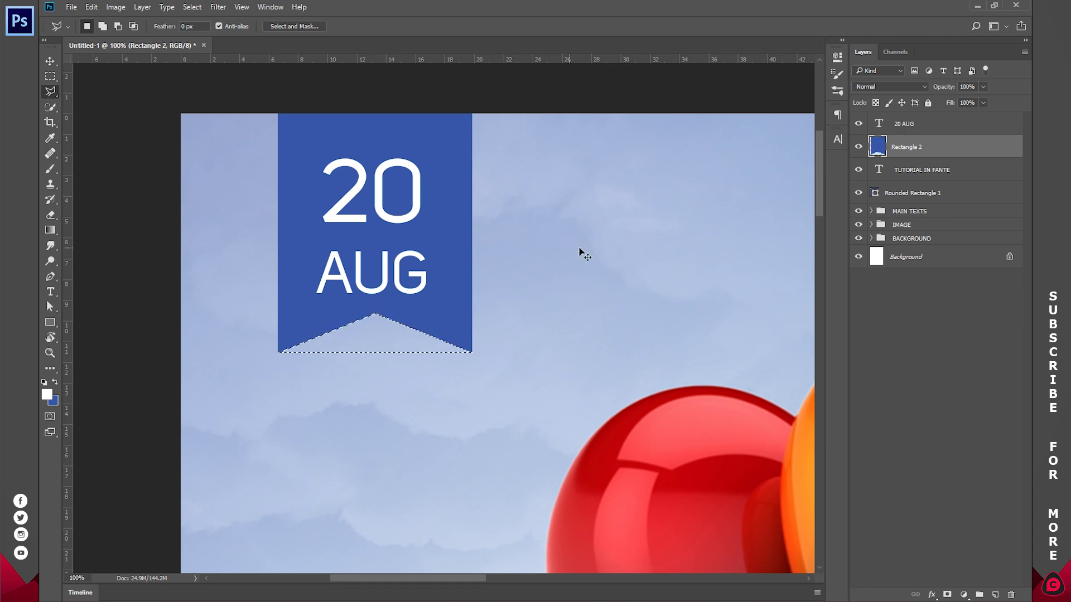
# - Nudge the 20 AUG text upward and fit the whole poster on screen
pyautogui.press('v')
pyautogui.click(379, 196)
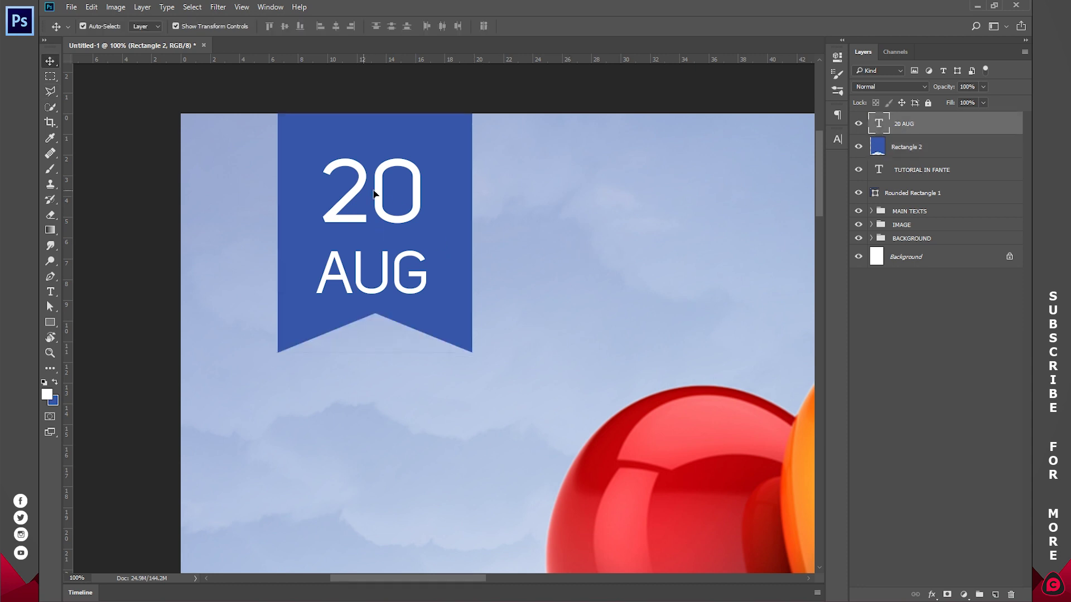
pyautogui.hotkey('shift', 'Up')
pyautogui.hotkey('shift', 'Up')
pyautogui.hotkey('shift', 'Up')
pyautogui.press('z')
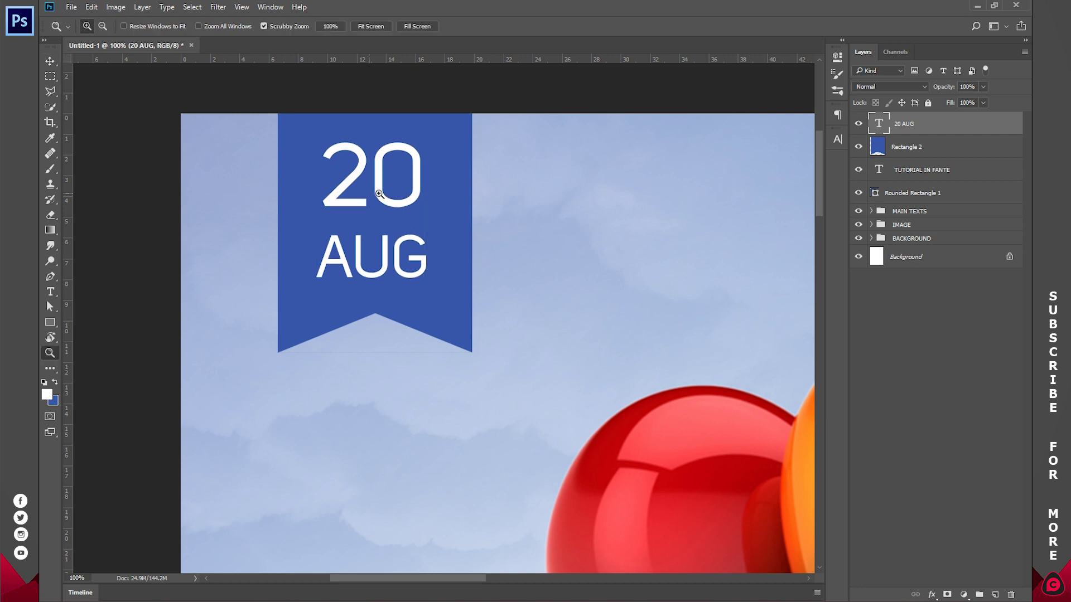
pyautogui.click(363, 26)
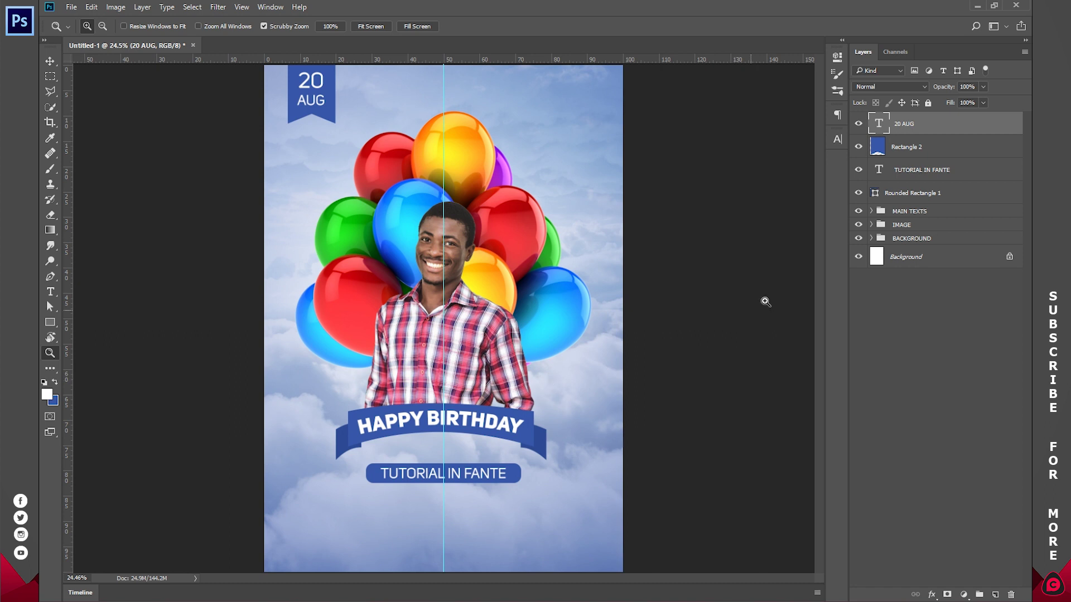
# - Group the date banner and TUTORIAL IN FANTE layers into a group named OTHER TEXTS
pyautogui.keyDown('shift'); pyautogui.click(923, 194); pyautogui.keyUp('shift')
pyautogui.hotkey('ctrl', 'g')
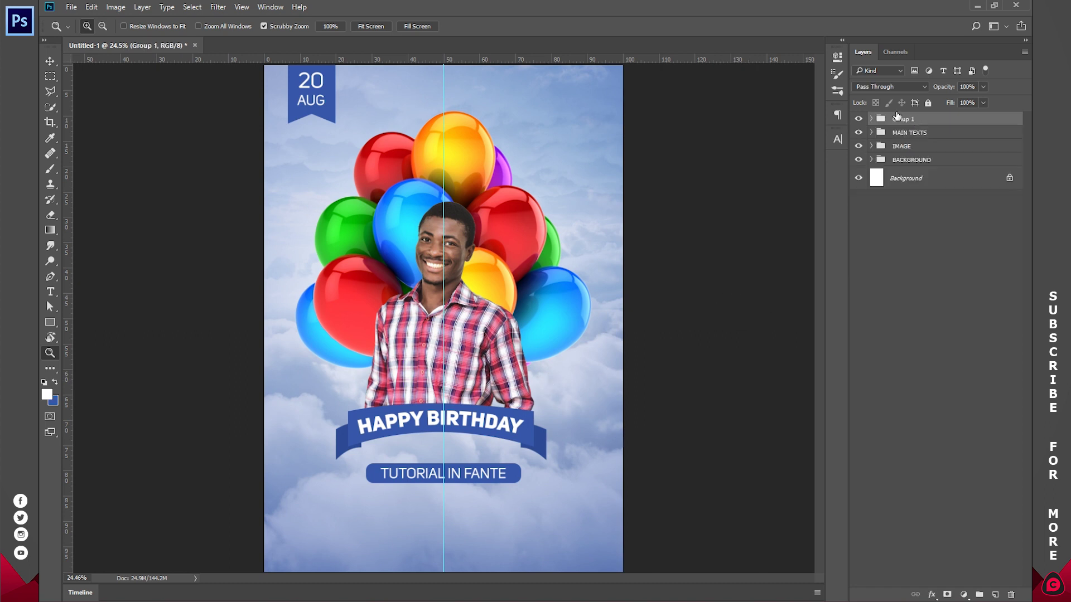
pyautogui.doubleClick(904, 120)
pyautogui.write('OTHER TEXTS')
pyautogui.press('Return')
# - Expand the IMAGE group and drag balloon2 from the Balloons folder toward the poster
pyautogui.click(871, 145)
pyautogui.click(924, 189)
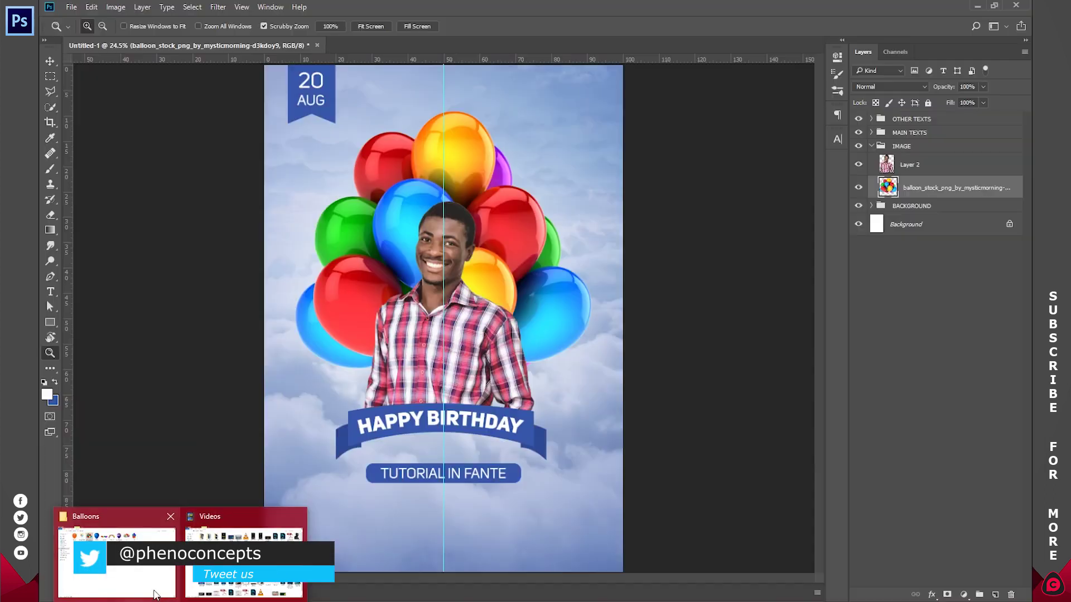
pyautogui.click(111, 535)
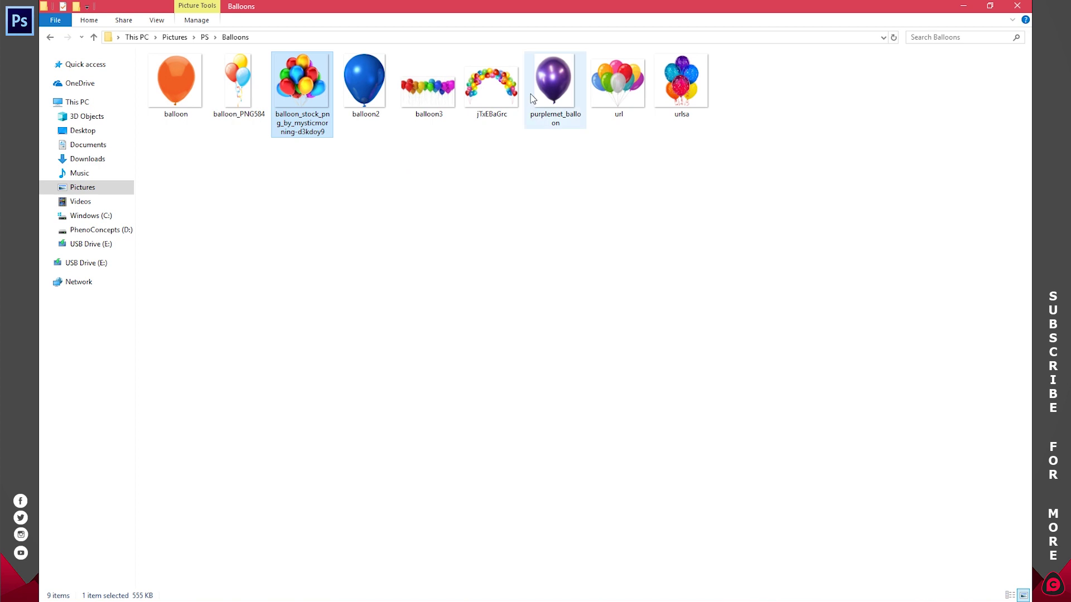
pyautogui.moveTo(366, 78); pyautogui.dragTo(373, 591)
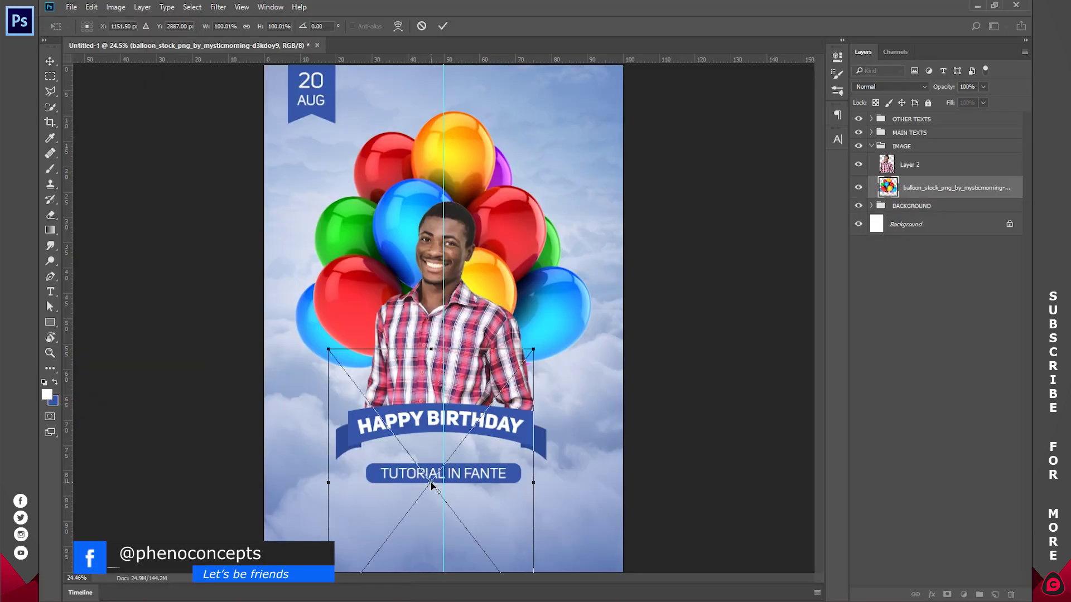
# - Scale balloon2 to about half size and place it in the poster's bottom-right corner
pyautogui.moveTo(374, 591); pyautogui.dragTo(431, 482)
pyautogui.moveTo(533, 349); pyautogui.dragTo(481, 417)
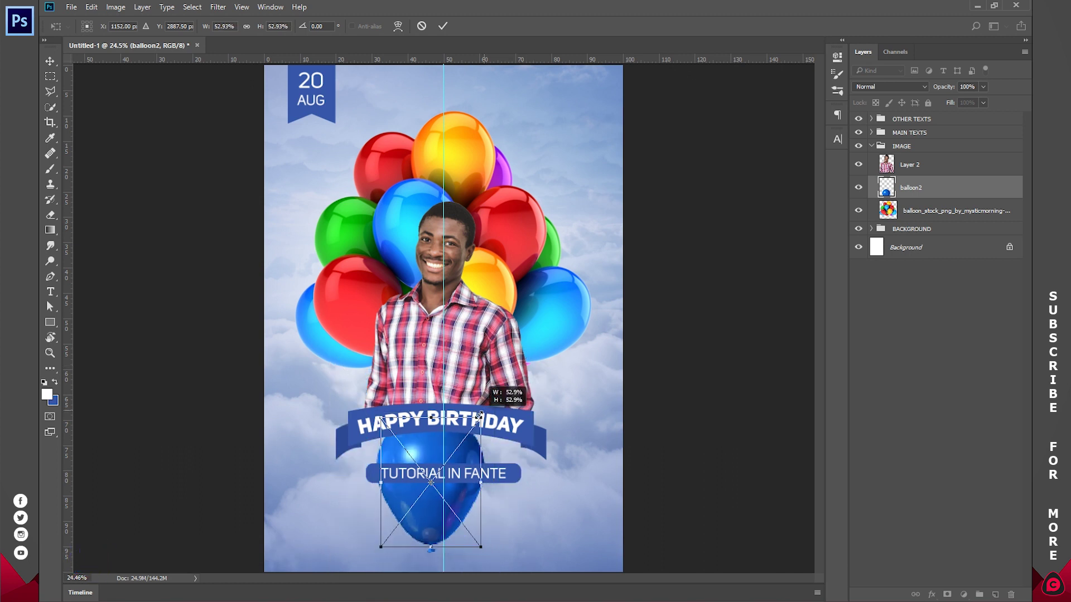
pyautogui.moveTo(441, 509); pyautogui.dragTo(617, 570)
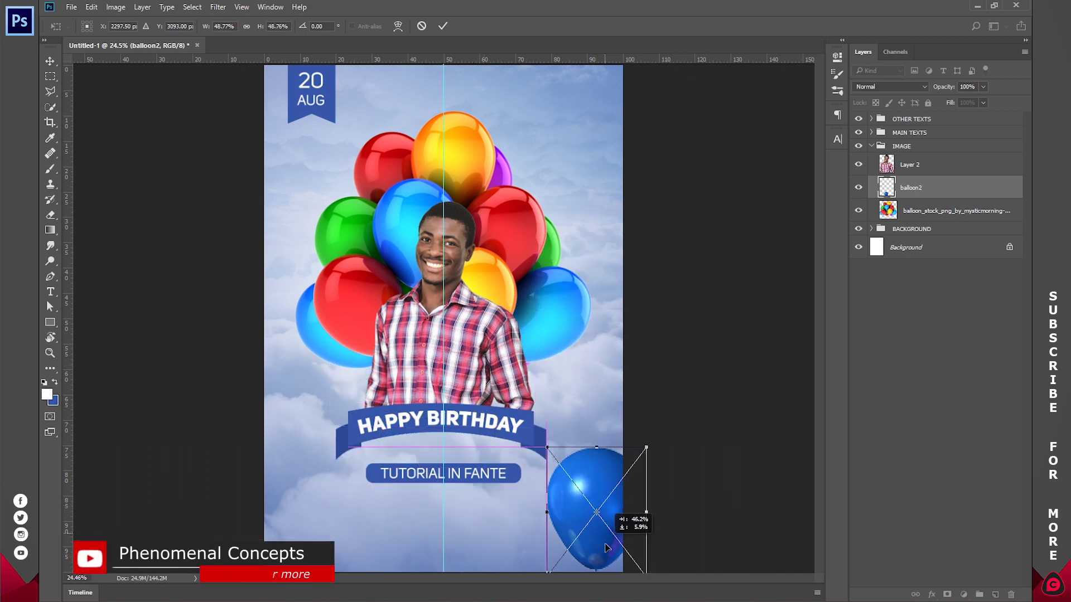
pyautogui.press('z')
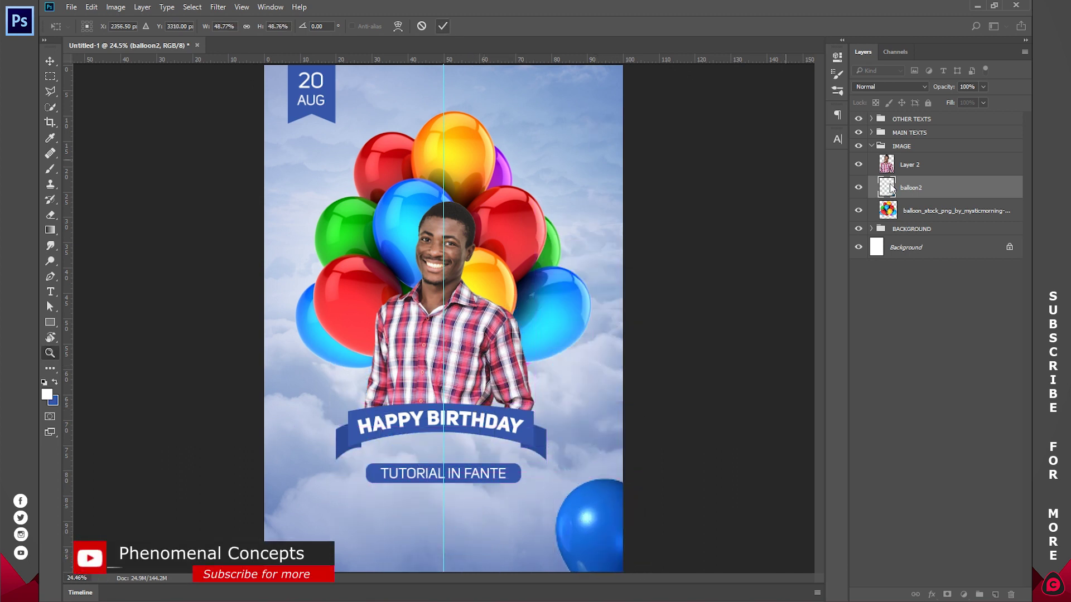
# - Rasterize the balloon2 layer
pyautogui.rightClick(932, 186)
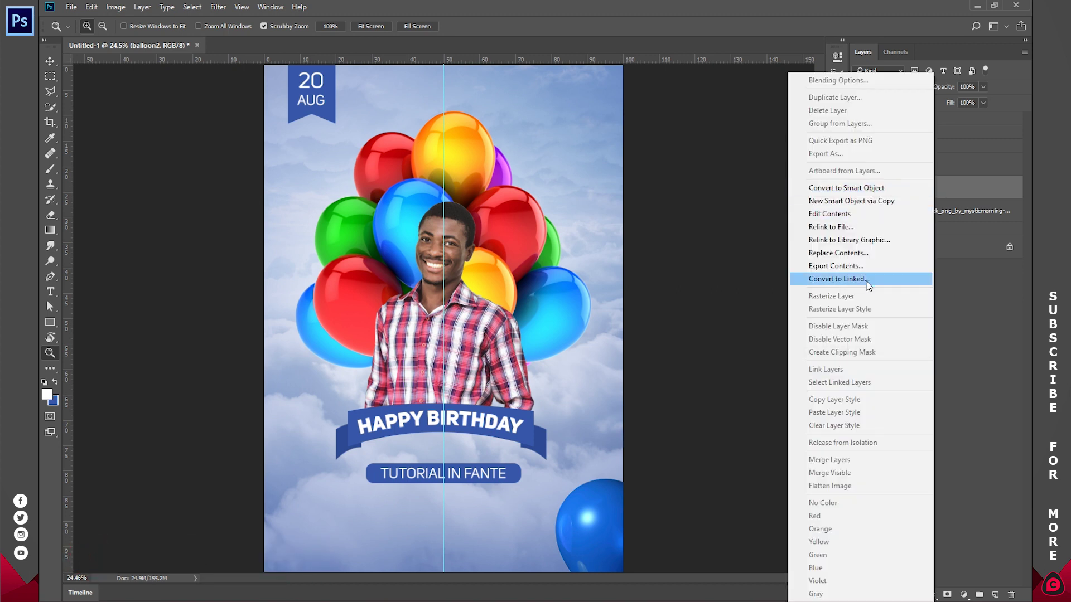
pyautogui.rightClick(948, 185)
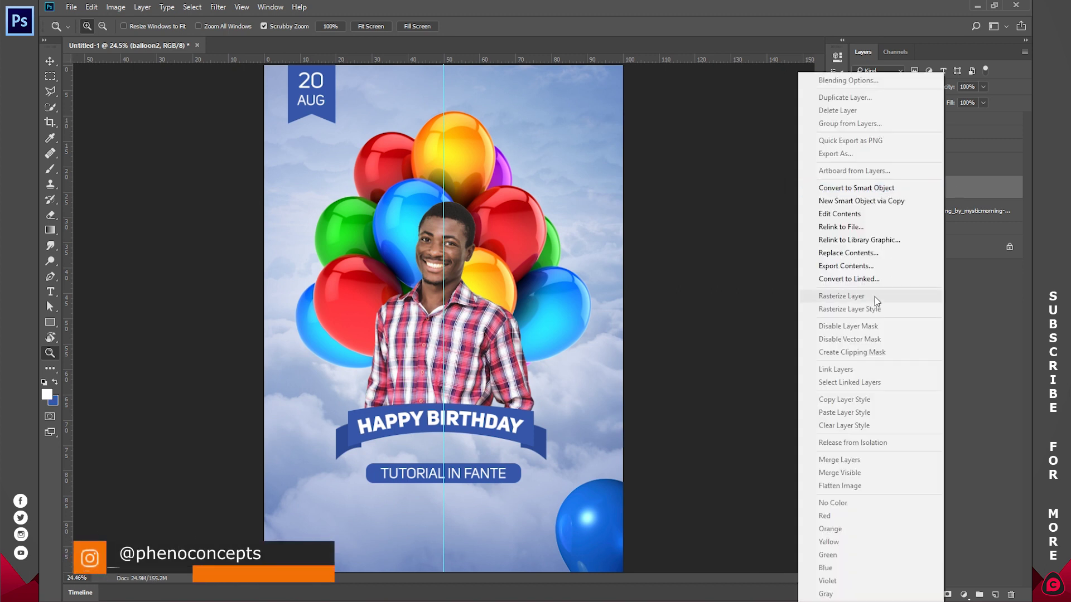
pyautogui.click(964, 181)
pyautogui.rightClick(912, 189)
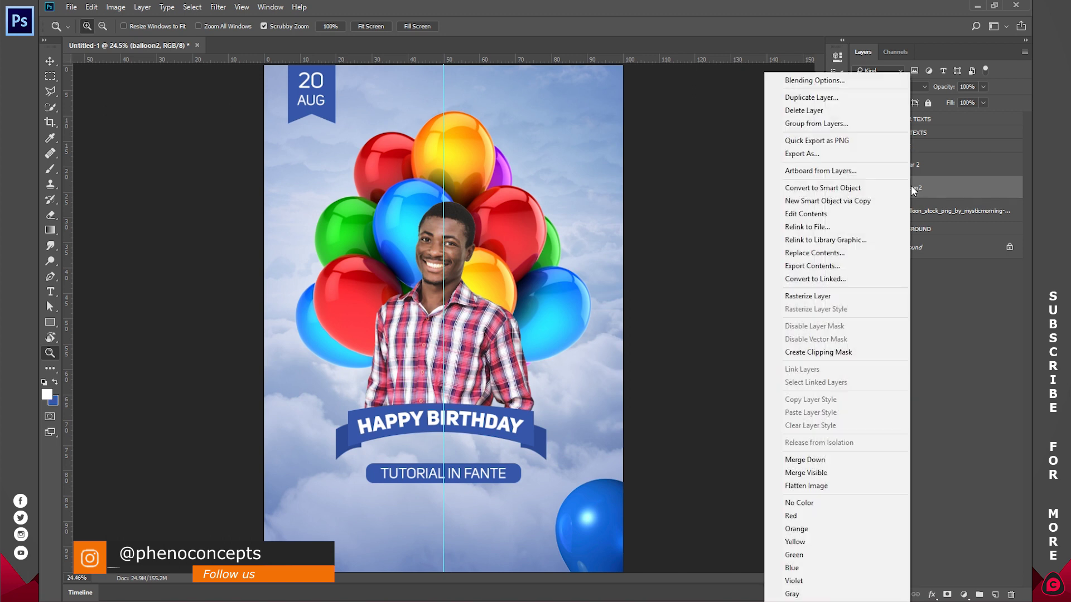
pyautogui.click(815, 294)
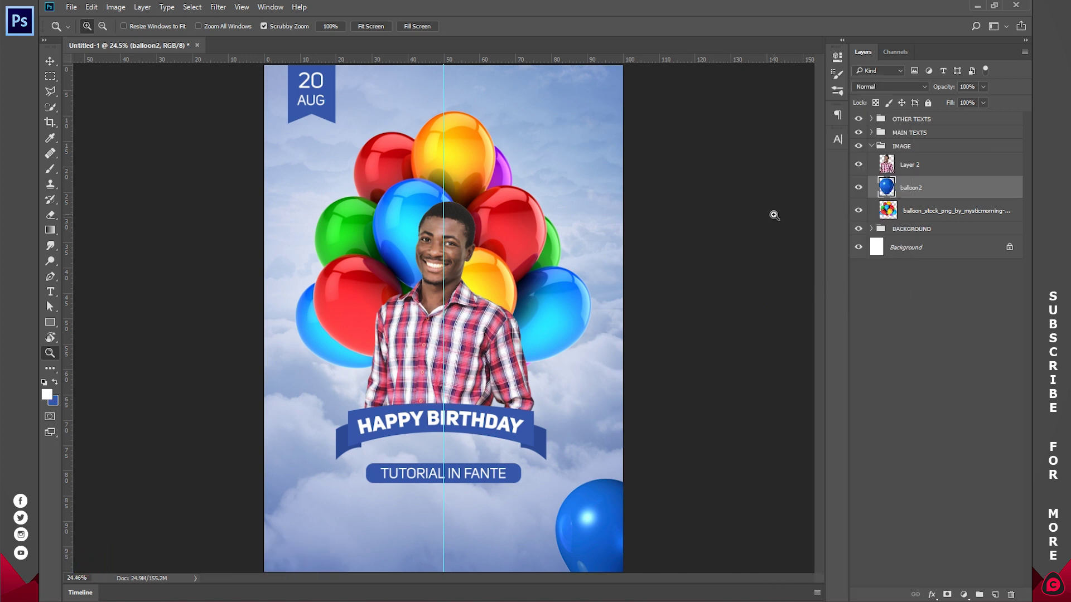
# - Apply a 20-pixel Gaussian Blur to the corner balloon2
pyautogui.click(218, 7)
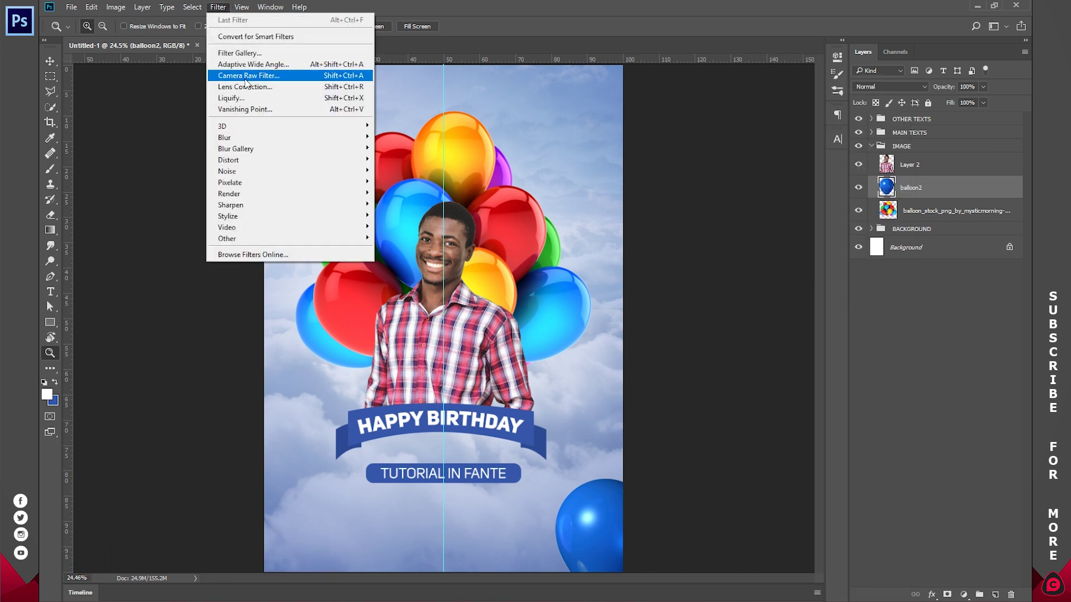
pyautogui.moveTo(251, 137)
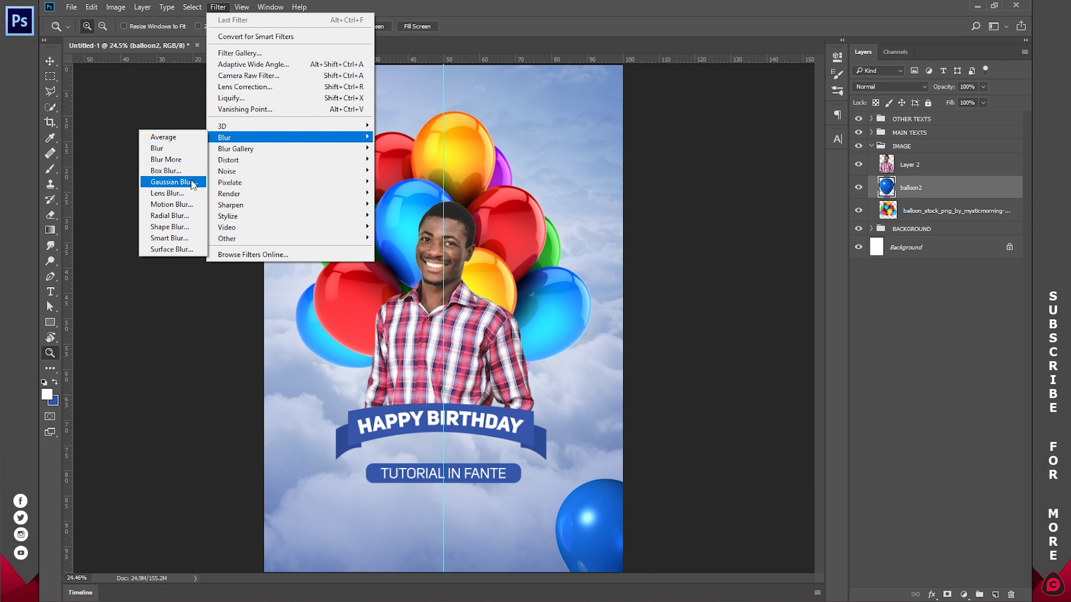
pyautogui.click(191, 183)
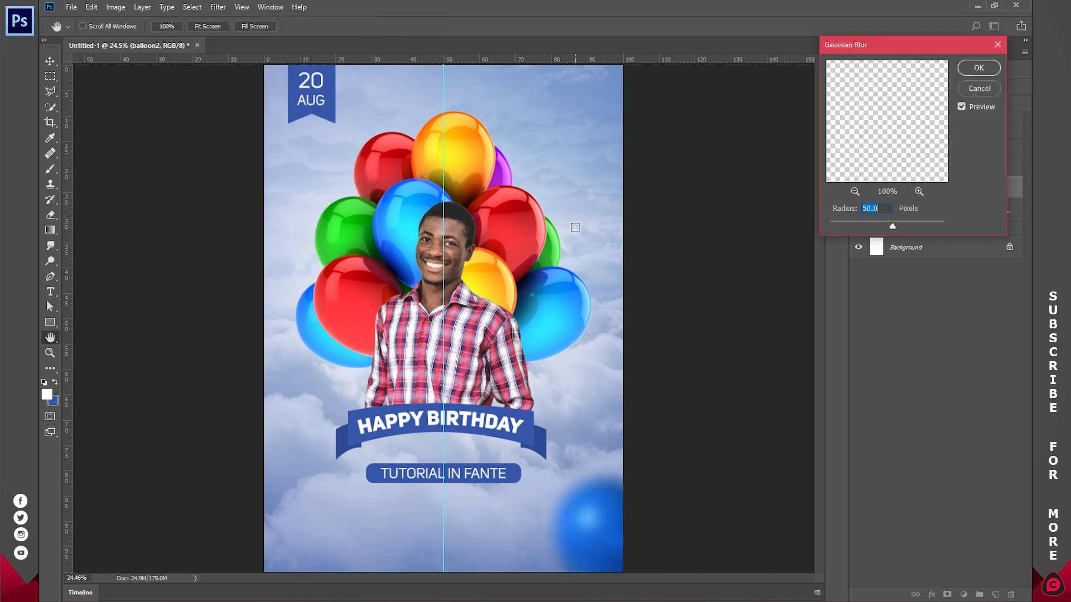
pyautogui.write('10')
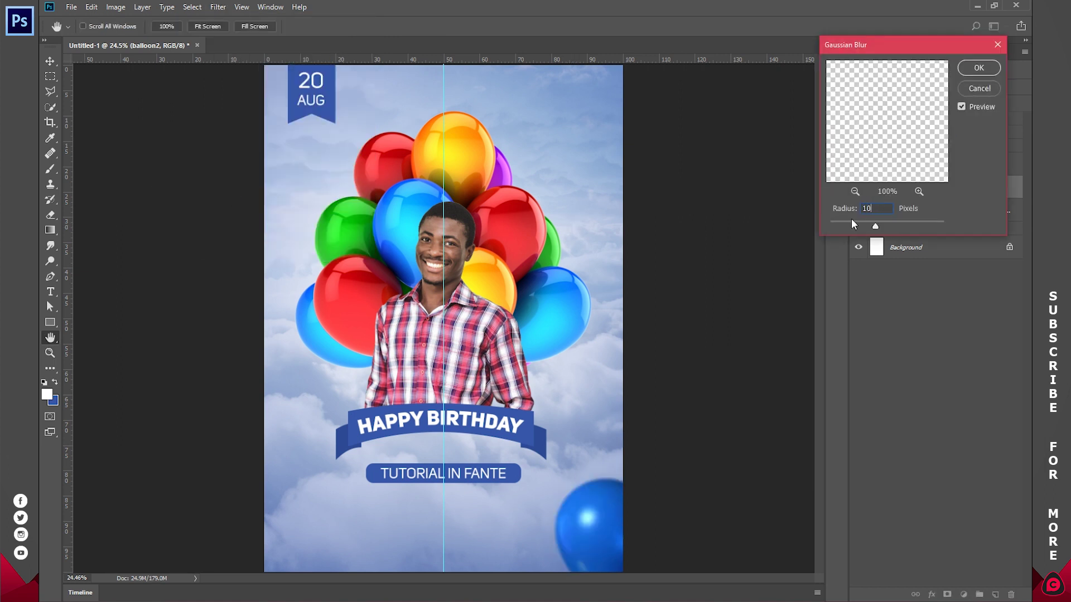
pyautogui.press('BackSpace')
pyautogui.press('BackSpace')
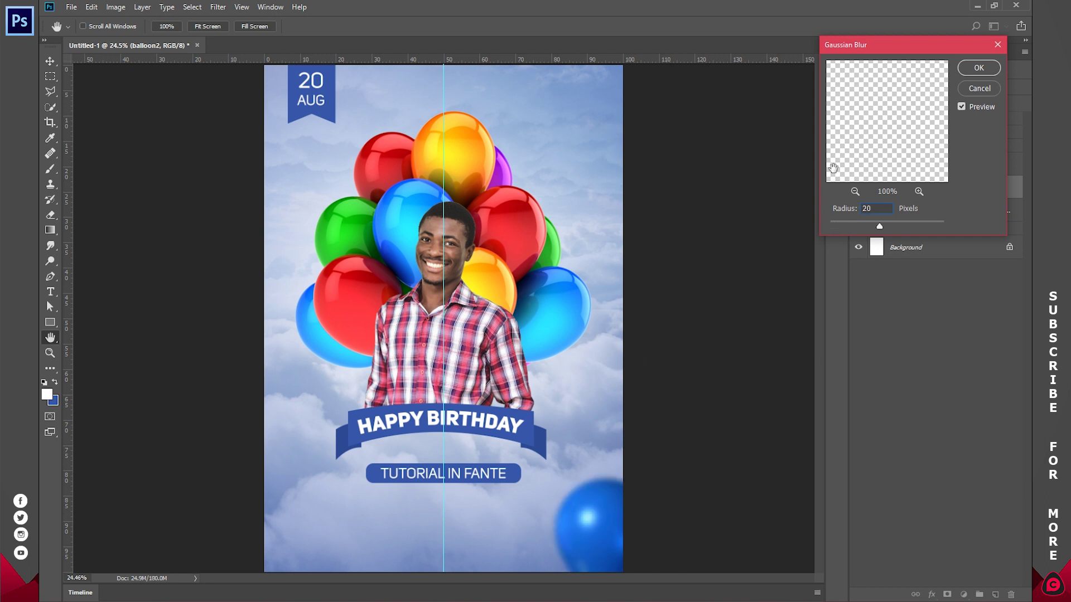
pyautogui.click(979, 69)
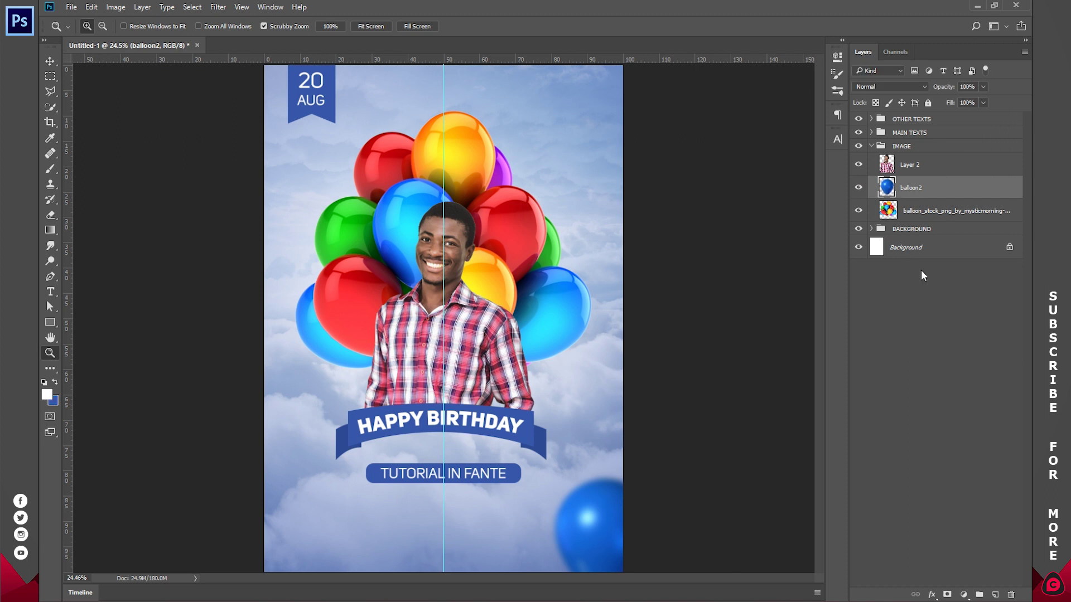
# - Select balloon and purplemet_balloon in the Balloons folder and drag them into Photoshop
pyautogui.click(139, 560)
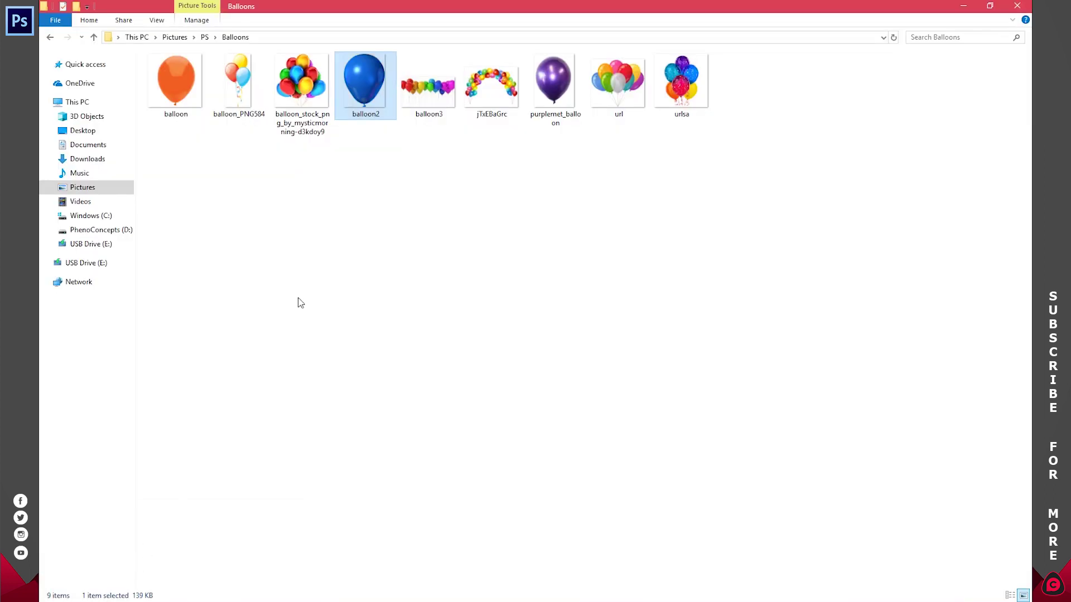
pyautogui.click(184, 95)
pyautogui.keyDown('ctrl'); pyautogui.click(568, 88); pyautogui.keyUp('ctrl')
pyautogui.moveTo(569, 89)
pyautogui.mouseDown()
pyautogui.moveTo(378, 470)
pyautogui.moveTo(477, 35)
pyautogui.mouseUp()
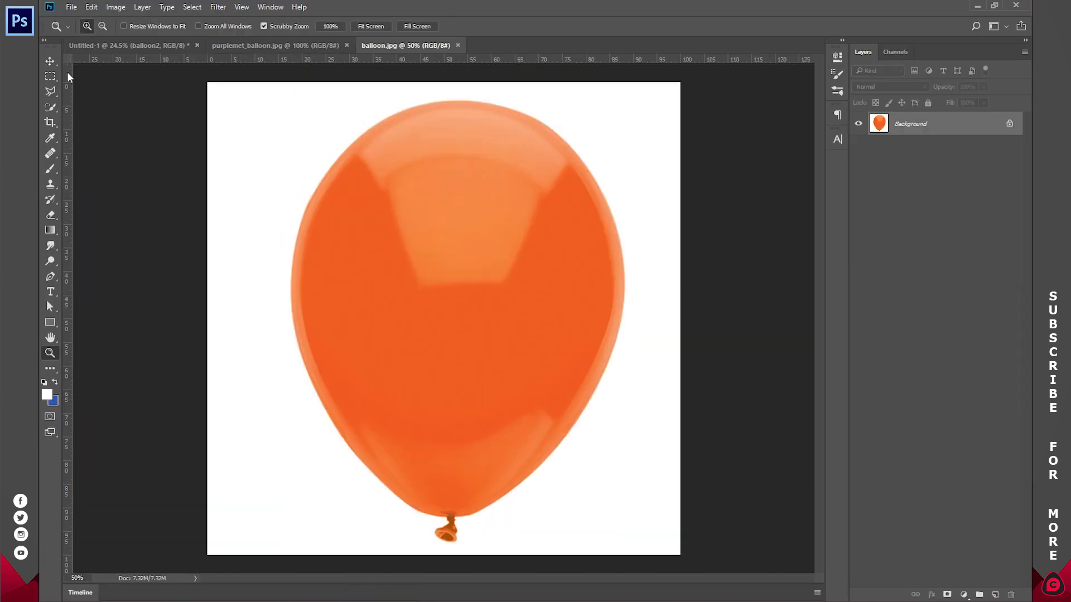
# - Magic Wand the white background, invert the selection, and mask out the background
pyautogui.click(49, 108)
pyautogui.click(121, 114)
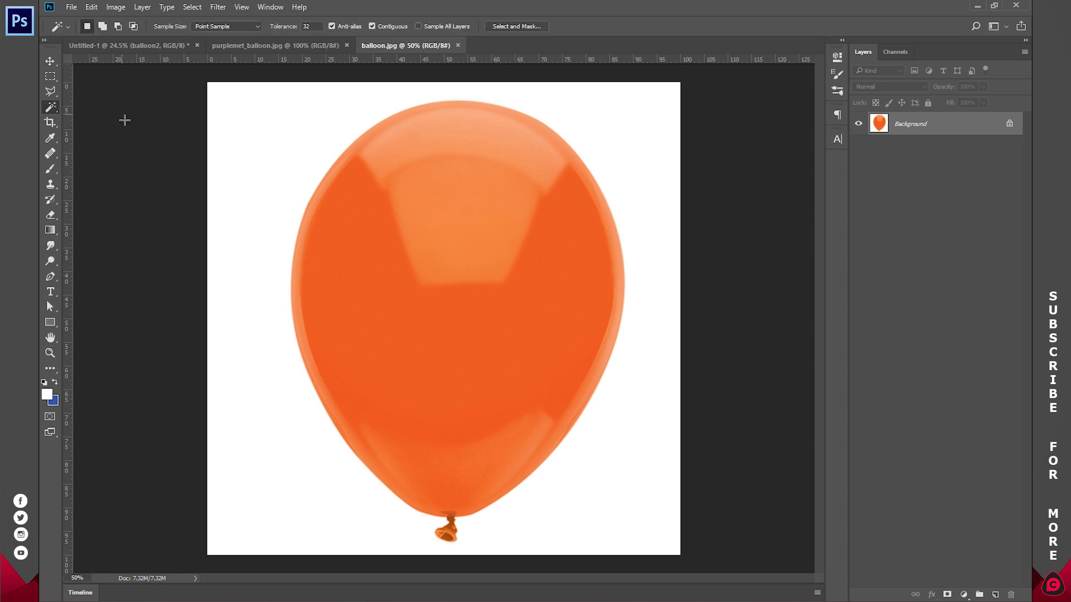
pyautogui.click(259, 124)
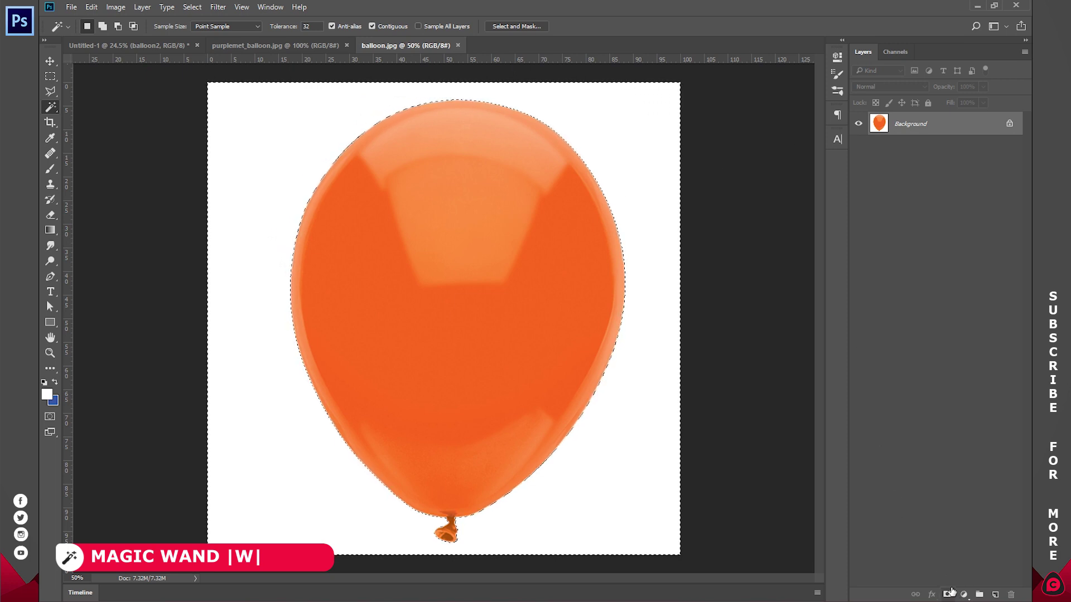
pyautogui.hotkey('ctrl', 'shift', 'i')
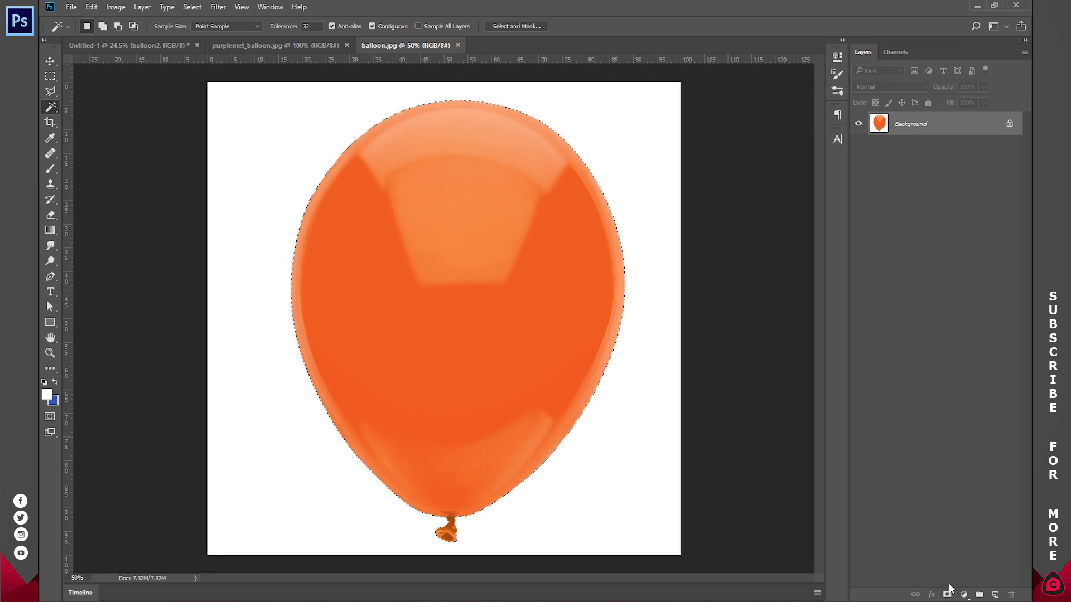
pyautogui.click(945, 591)
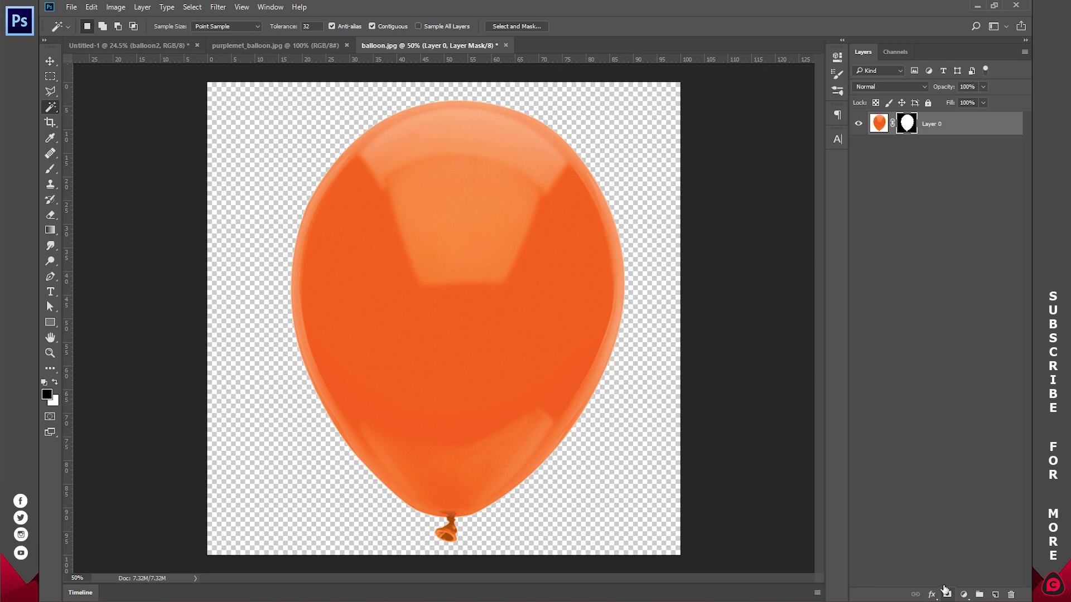
# - Apply the mask, cut the orange balloon to the clipboard, and close balloon.jpg without saving
pyautogui.rightClick(907, 124)
pyautogui.click(918, 158)
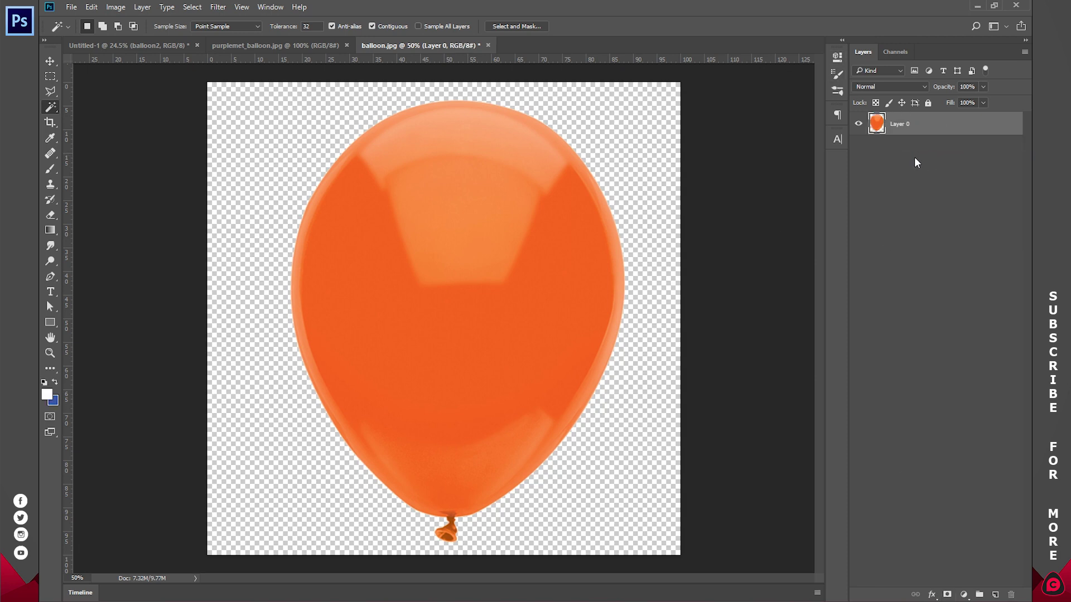
pyautogui.press('Delete')
pyautogui.hotkey('ctrl', 'w')
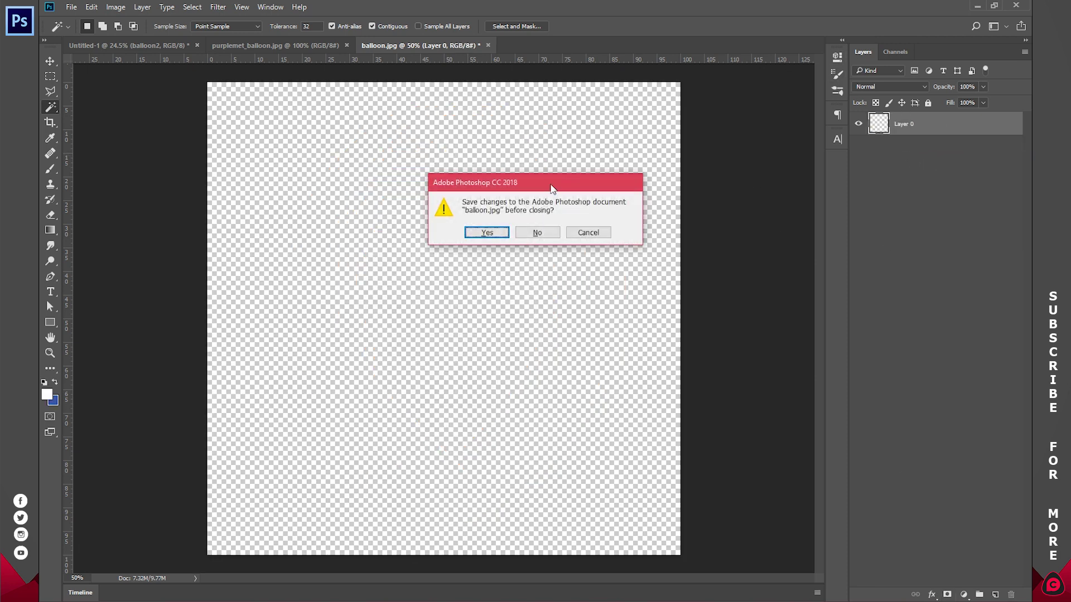
pyautogui.click(529, 237)
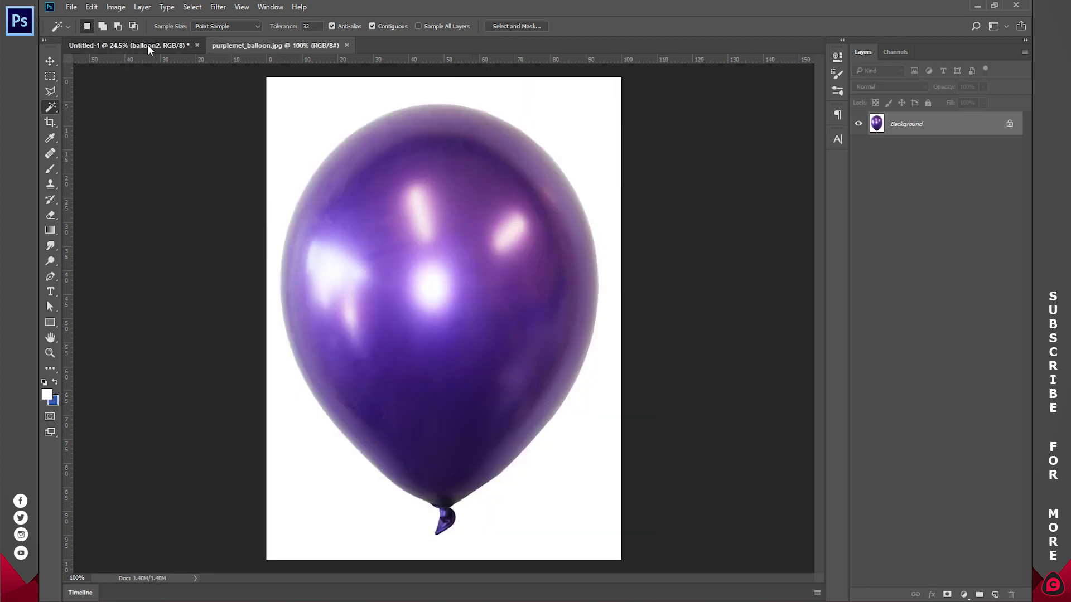
# - Paste the orange balloon into the poster as a new layer and place it bottom-left
pyautogui.click(147, 45)
pyautogui.hotkey('ctrl', 'v')
pyautogui.press('v')
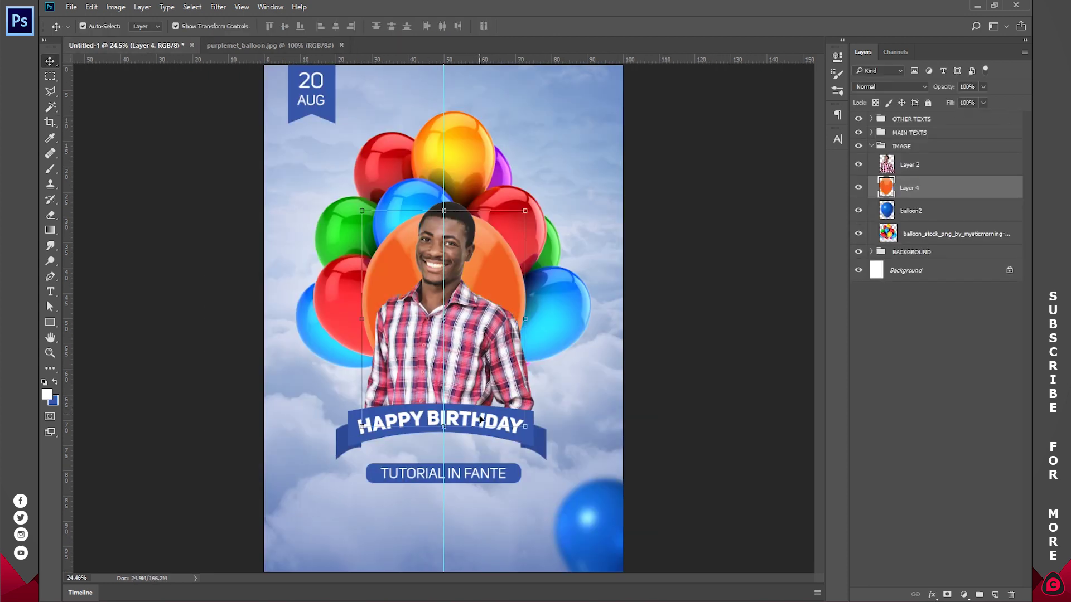
pyautogui.moveTo(524, 209); pyautogui.dragTo(478, 272)
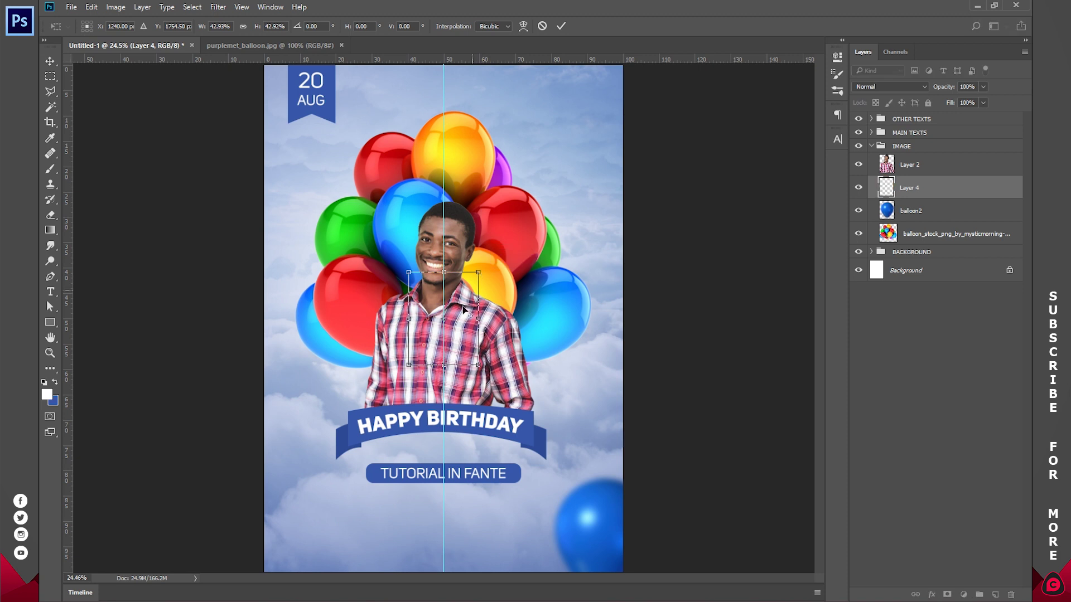
pyautogui.moveTo(460, 316); pyautogui.dragTo(317, 523)
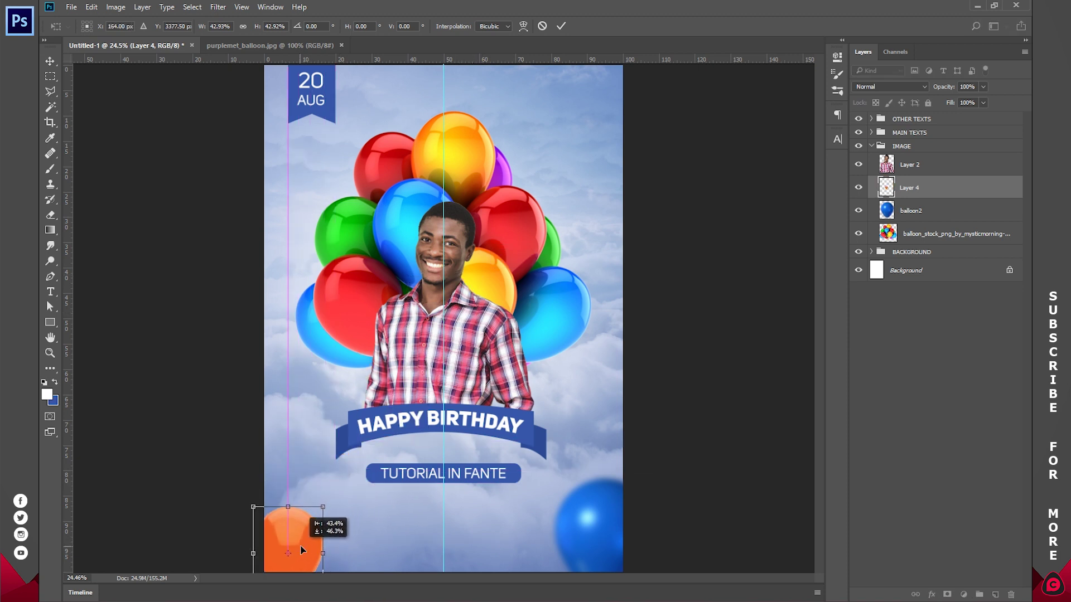
pyautogui.moveTo(335, 480); pyautogui.dragTo(352, 447)
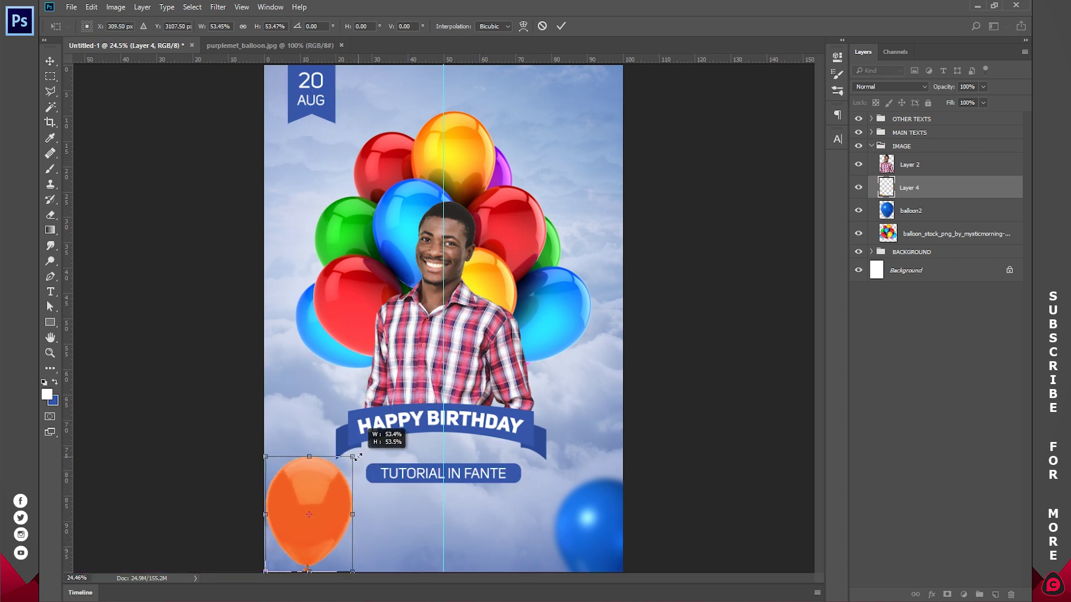
pyautogui.moveTo(329, 491); pyautogui.dragTo(328, 512)
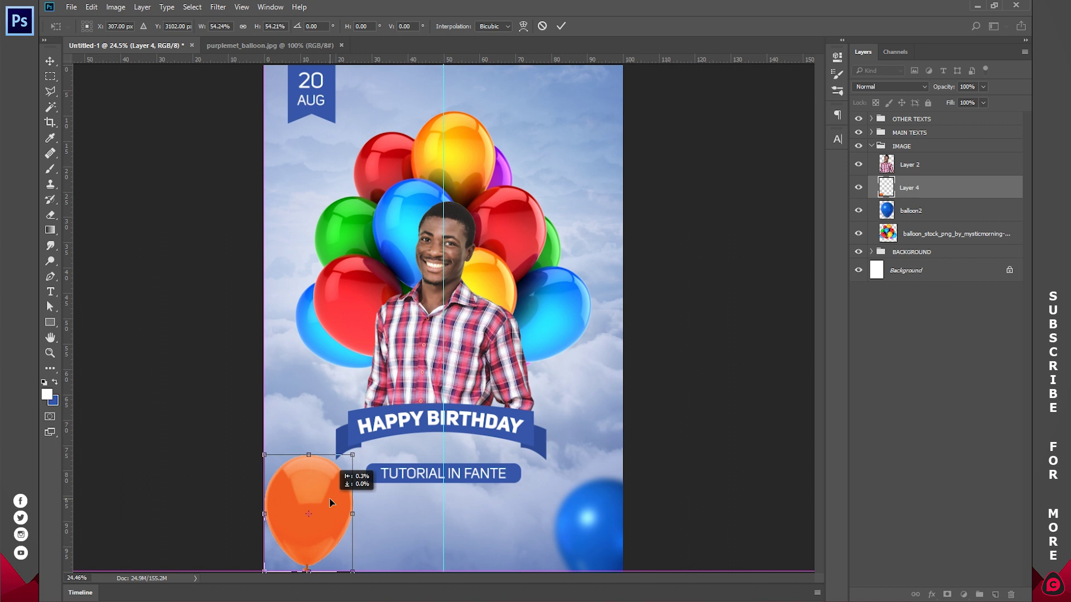
pyautogui.click(561, 25)
# - Gaussian-blur the orange balloon, enlarge it to about 152%, and bring up purplemet_balloon.jpg
pyautogui.click(220, 6)
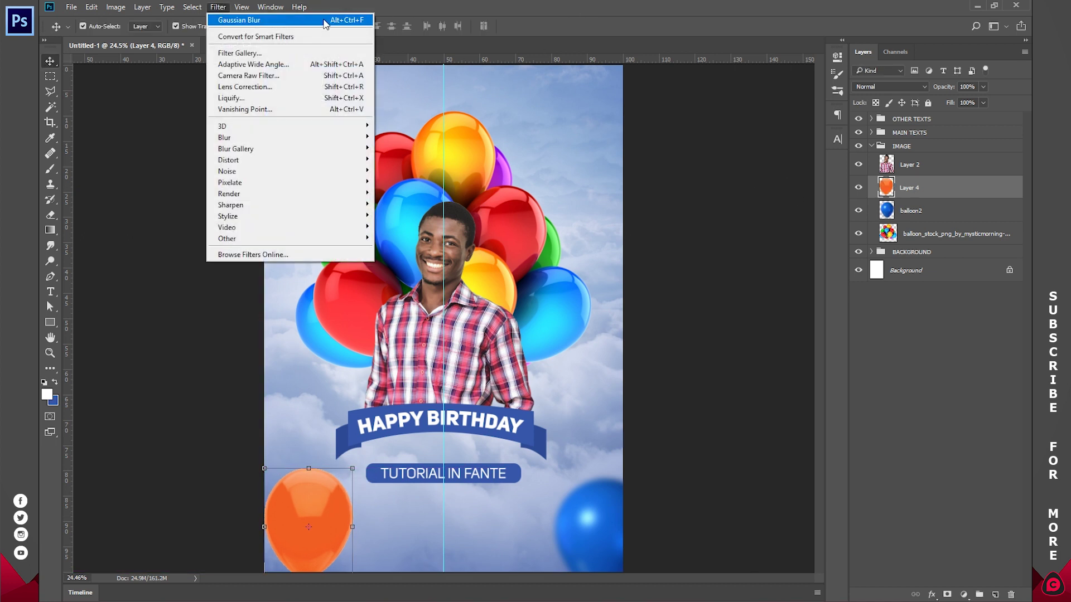
pyautogui.click(401, 12)
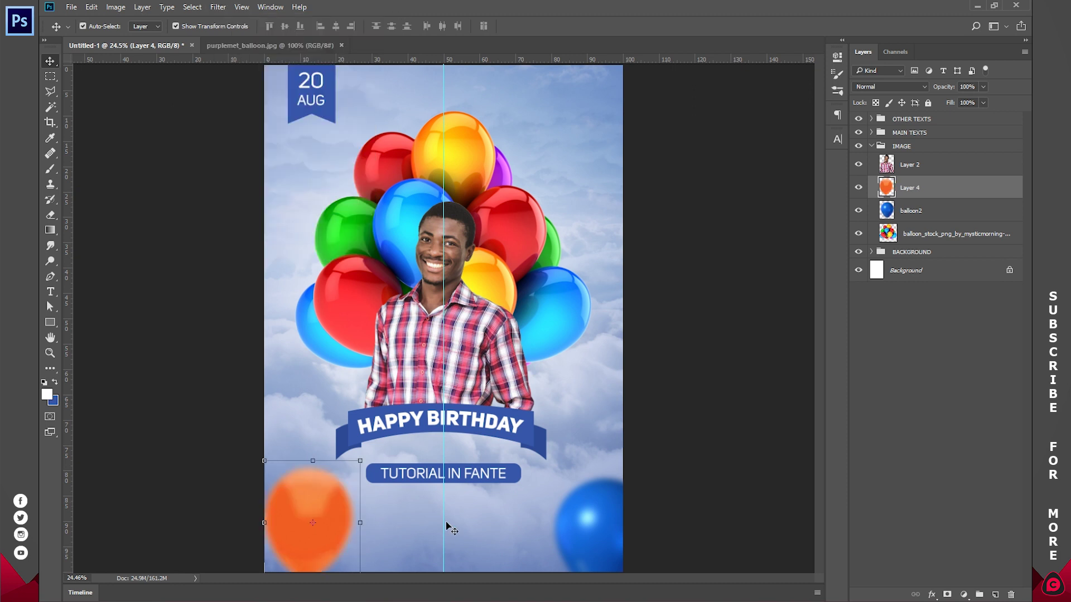
pyautogui.moveTo(333, 512); pyautogui.dragTo(339, 530)
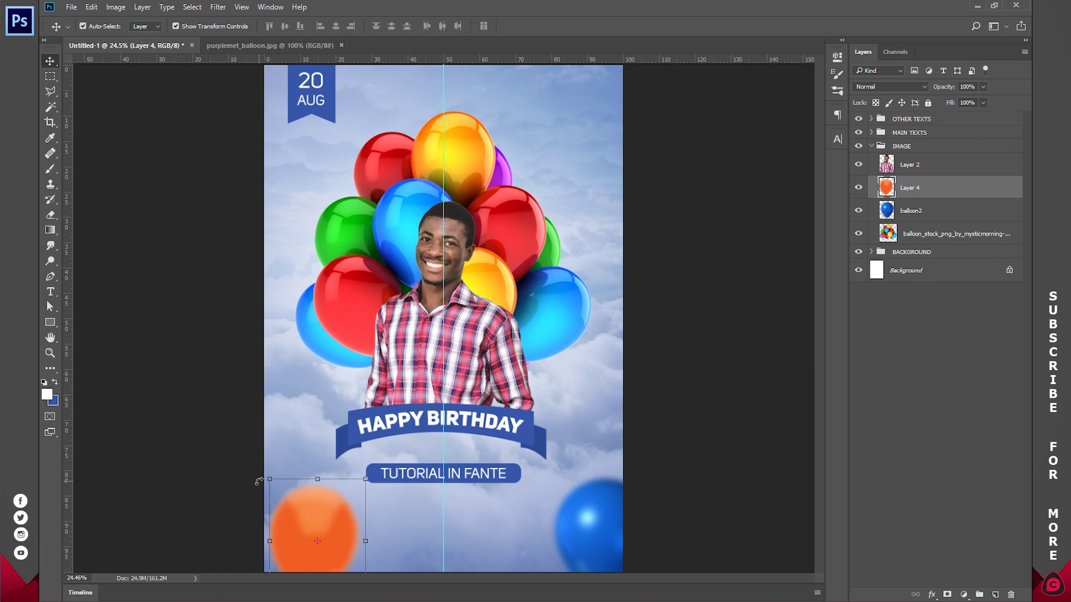
pyautogui.moveTo(182, 413); pyautogui.dragTo(185, 370)
pyautogui.moveTo(311, 452); pyautogui.dragTo(350, 473)
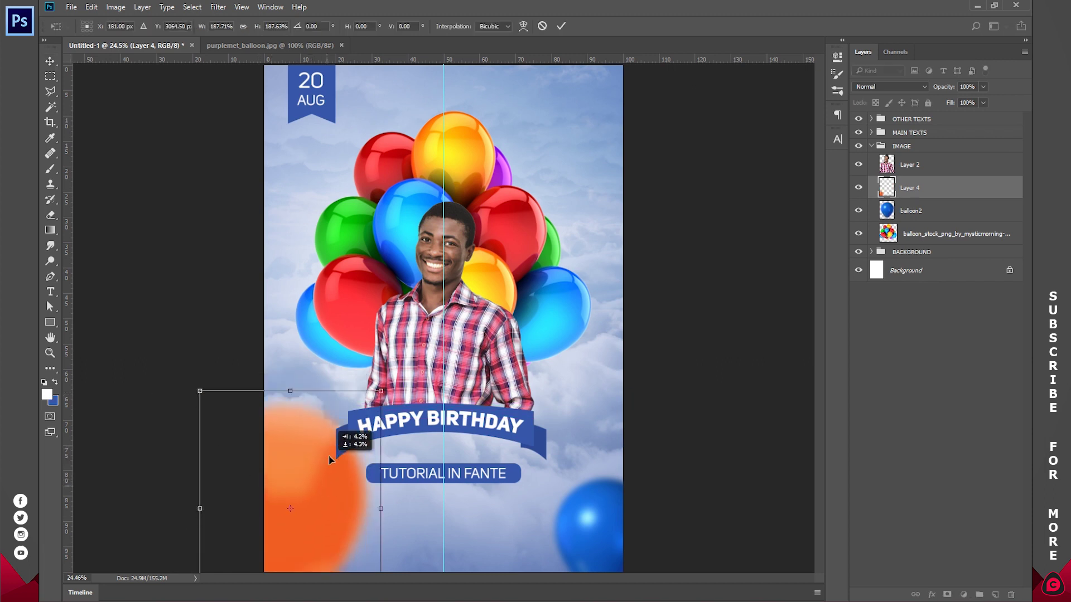
pyautogui.moveTo(207, 404); pyautogui.dragTo(223, 425)
pyautogui.moveTo(304, 505); pyautogui.dragTo(315, 505)
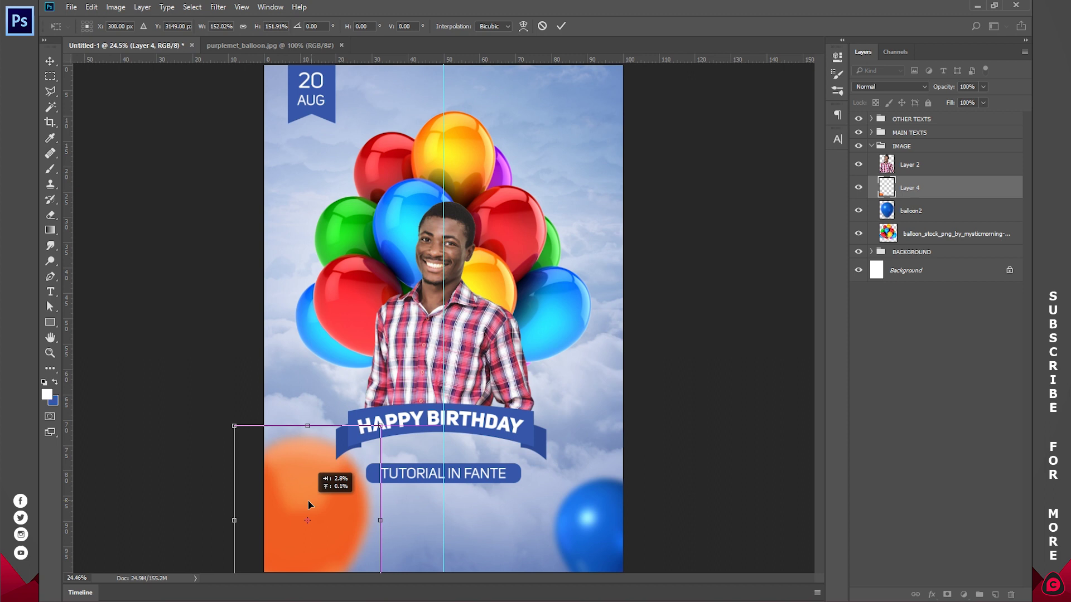
pyautogui.click(561, 26)
pyautogui.click(320, 47)
# - Mask out the purple balloon's white background, apply the mask, and close the file unsaved
pyautogui.press('w')
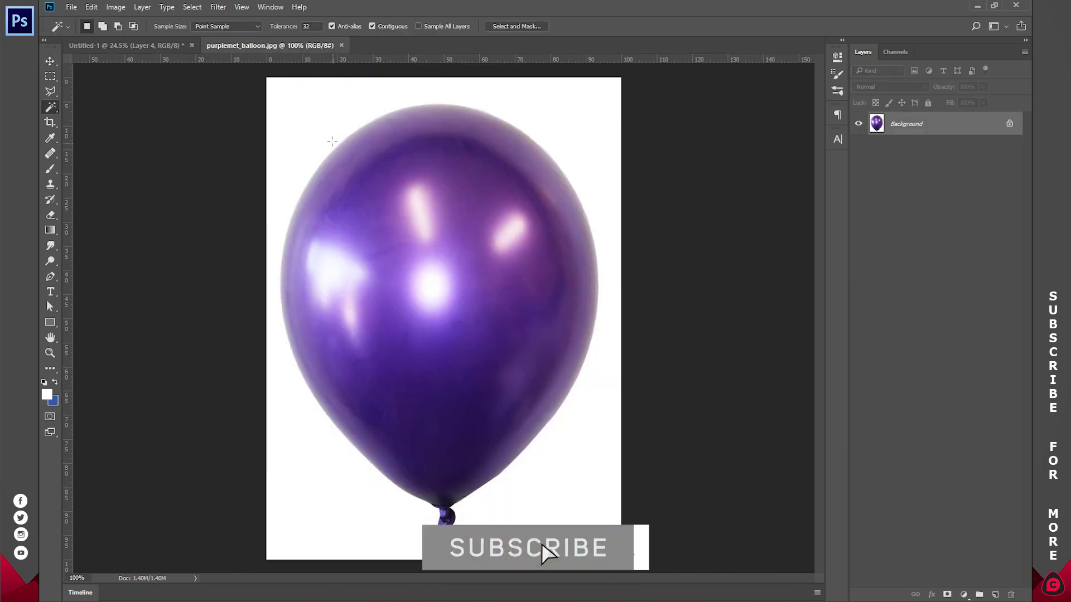
pyautogui.click(305, 154)
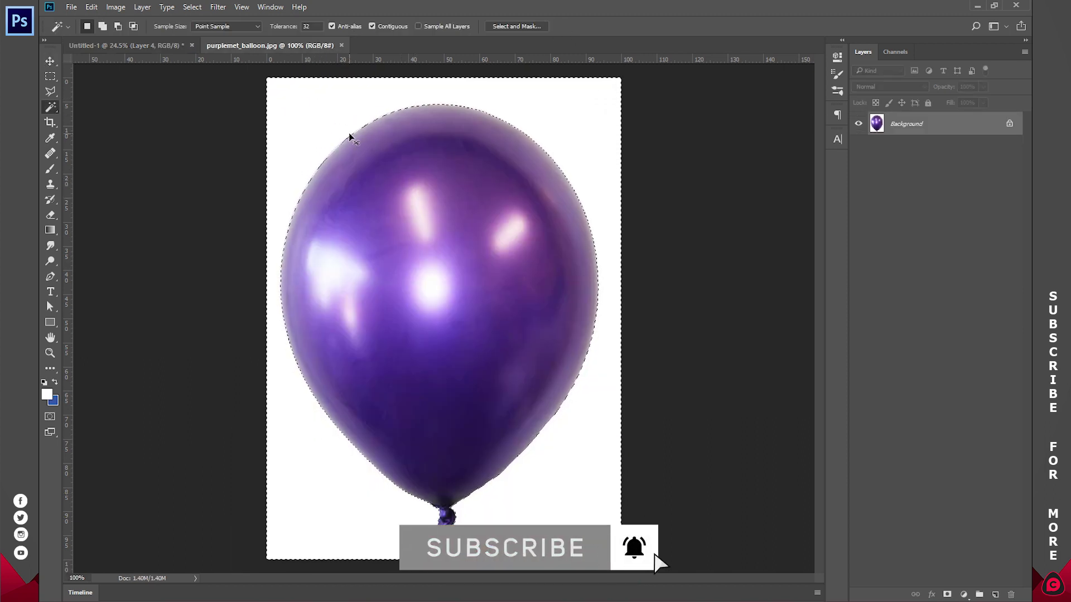
pyautogui.hotkey('ctrl', 'shift', 'i')
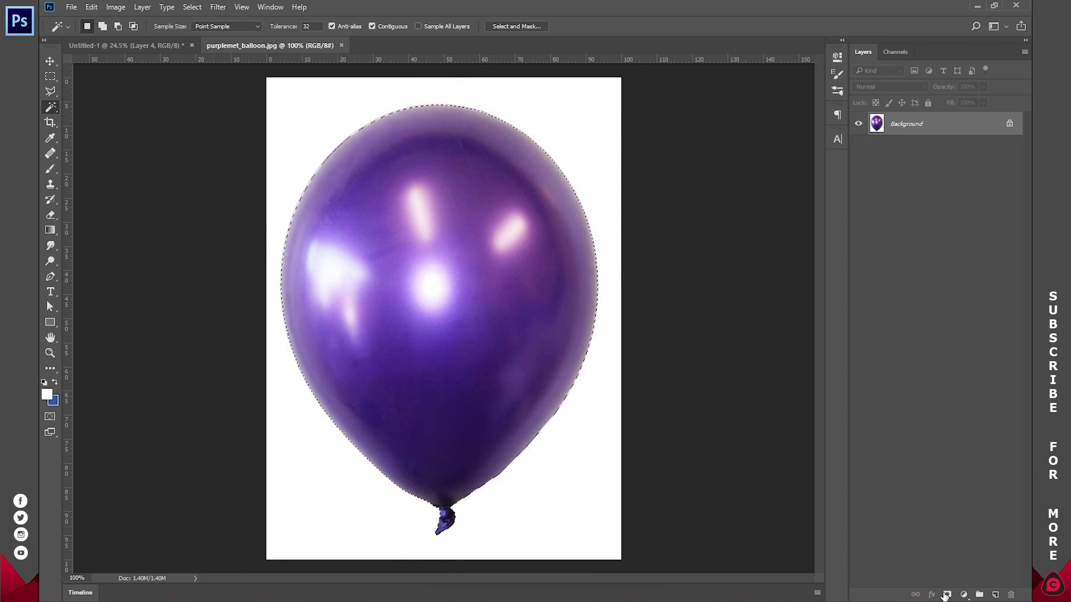
pyautogui.click(947, 594)
pyautogui.rightClick(900, 123)
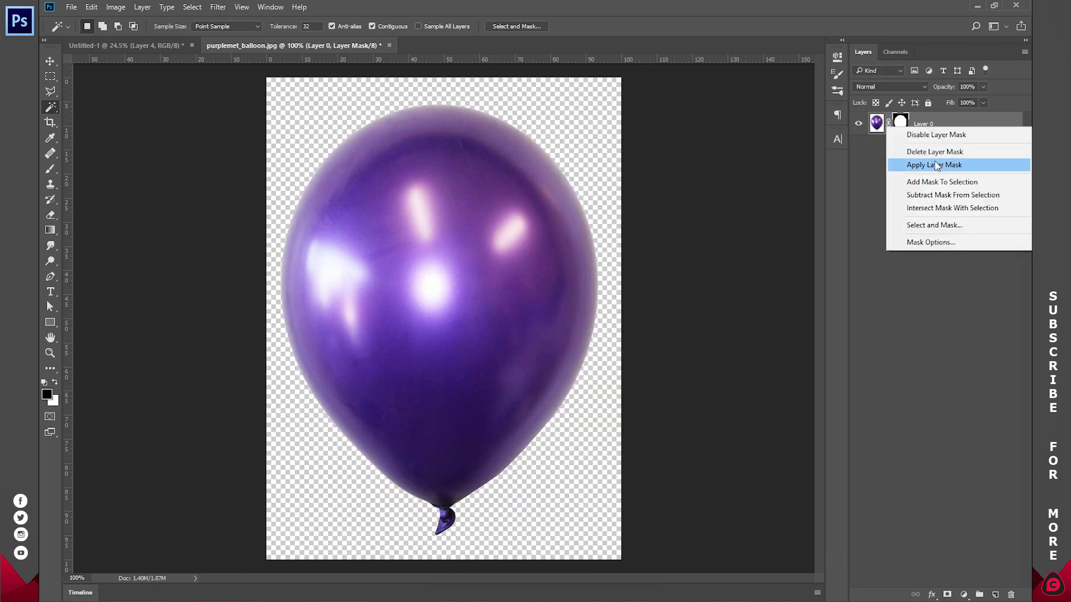
pyautogui.click(936, 165)
pyautogui.hotkey('ctrl', 'w')
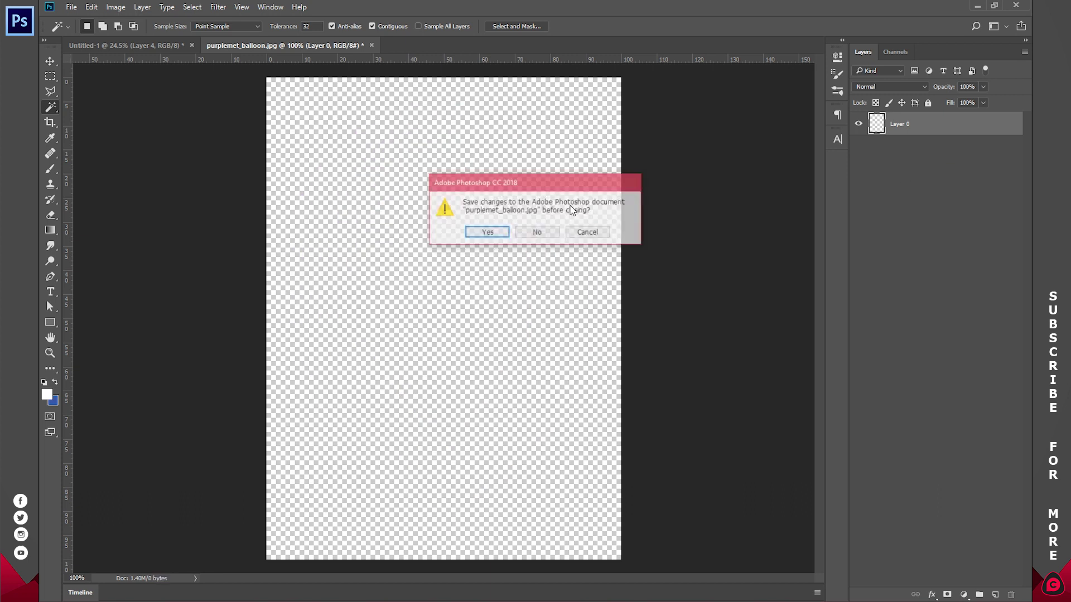
pyautogui.click(540, 232)
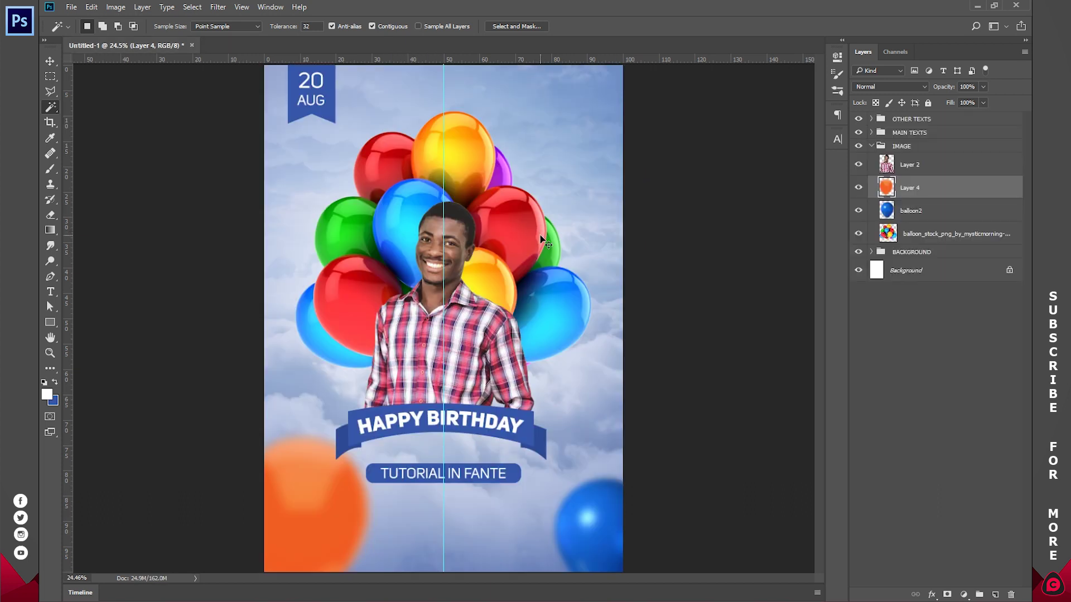
# - Paste the purple balloon top-right in the poster, rotate it about -151°, and reapply the blur
pyautogui.hotkey('ctrl', 'v')
pyautogui.press('v')
pyautogui.moveTo(471, 291)
pyautogui.mouseDown()
pyautogui.moveTo(617, 96)
pyautogui.moveTo(593, 110)
pyautogui.mouseUp()
pyautogui.moveTo(621, 167)
pyautogui.mouseDown()
pyautogui.moveTo(574, 132)
pyautogui.moveTo(582, 127)
pyautogui.mouseUp()
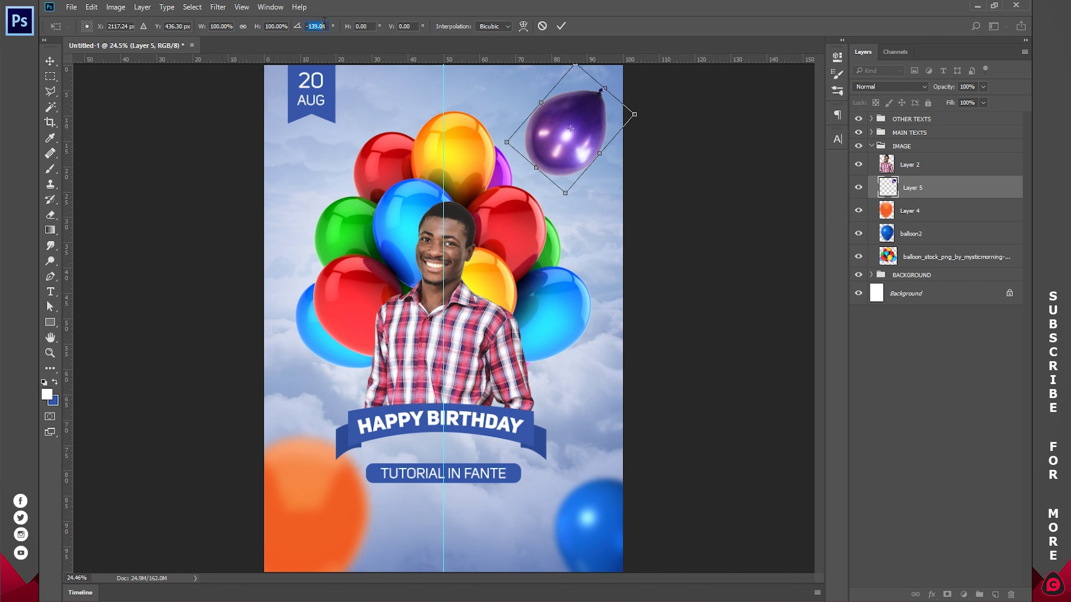
pyautogui.write('-135')
pyautogui.moveTo(519, 168); pyautogui.dragTo(531, 179)
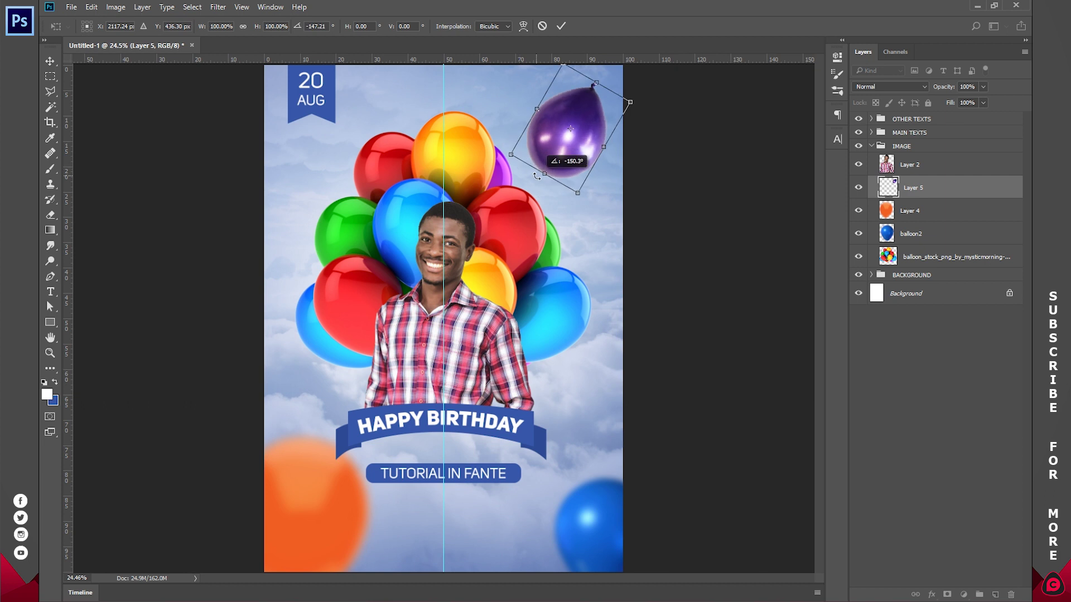
pyautogui.moveTo(569, 128); pyautogui.dragTo(589, 102)
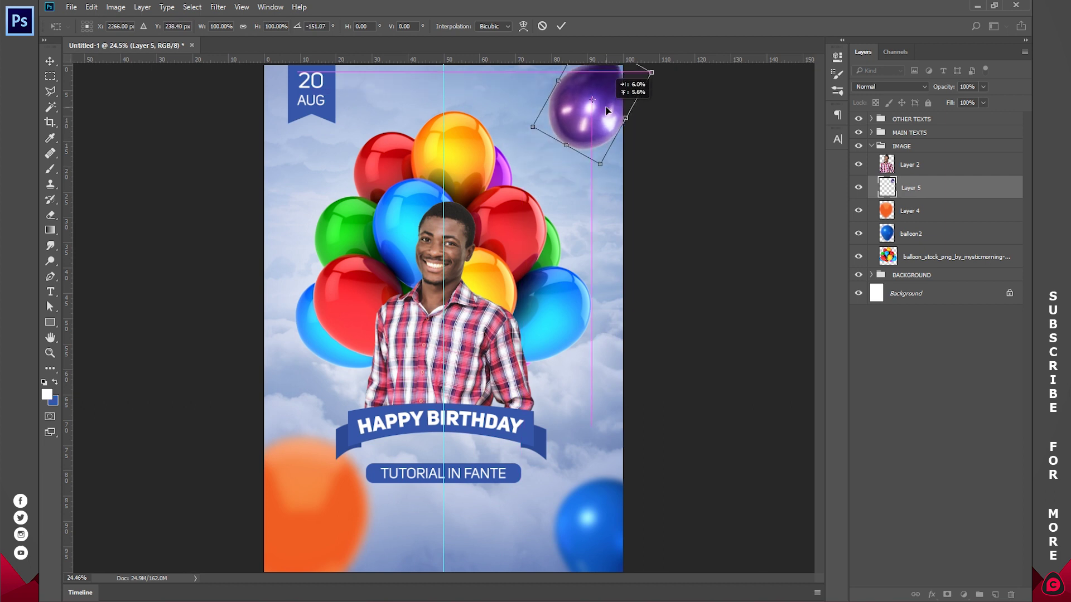
pyautogui.click(560, 27)
pyautogui.hotkey('ctrl', 'f')
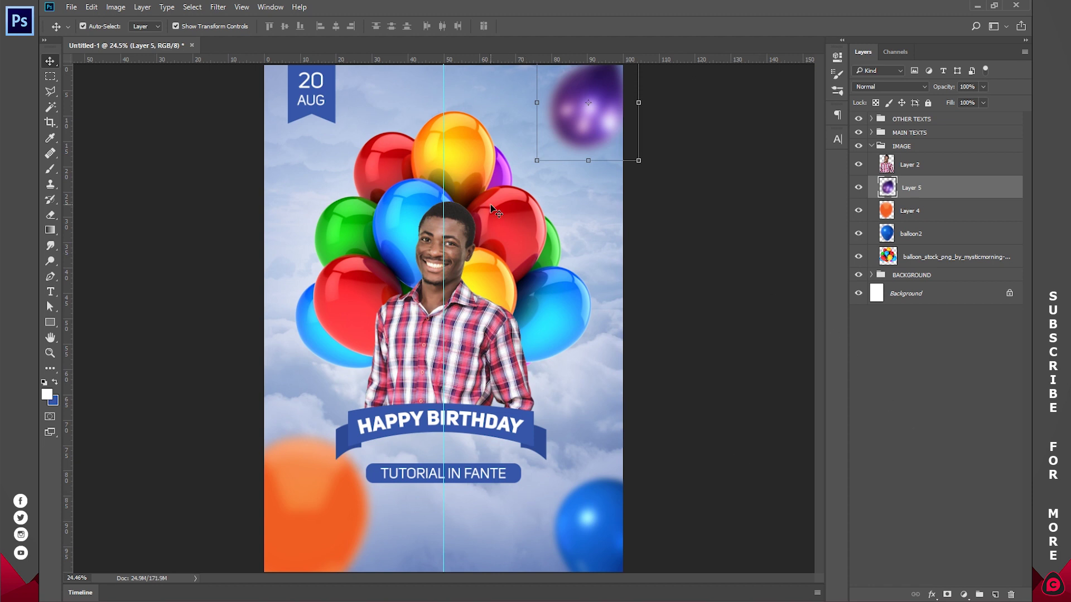
# - Duplicate the balloon cluster layer, flip the copy vertically, and move it to the poster's bottom
pyautogui.click(491, 184)
pyautogui.hotkey('ctrl', 'j')
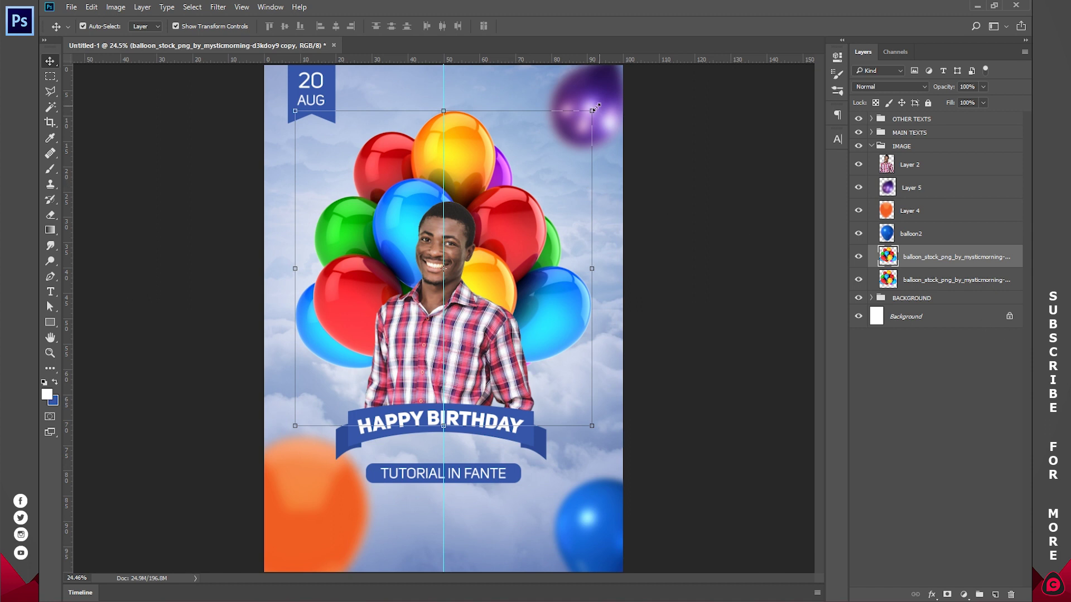
pyautogui.hotkey('ctrl', 't')
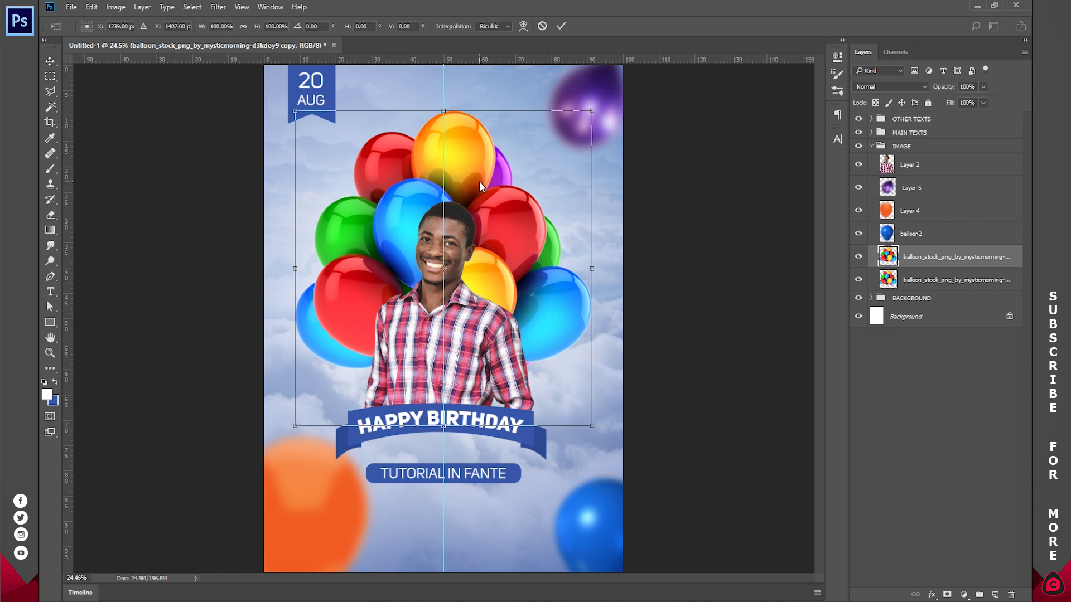
pyautogui.rightClick(480, 185)
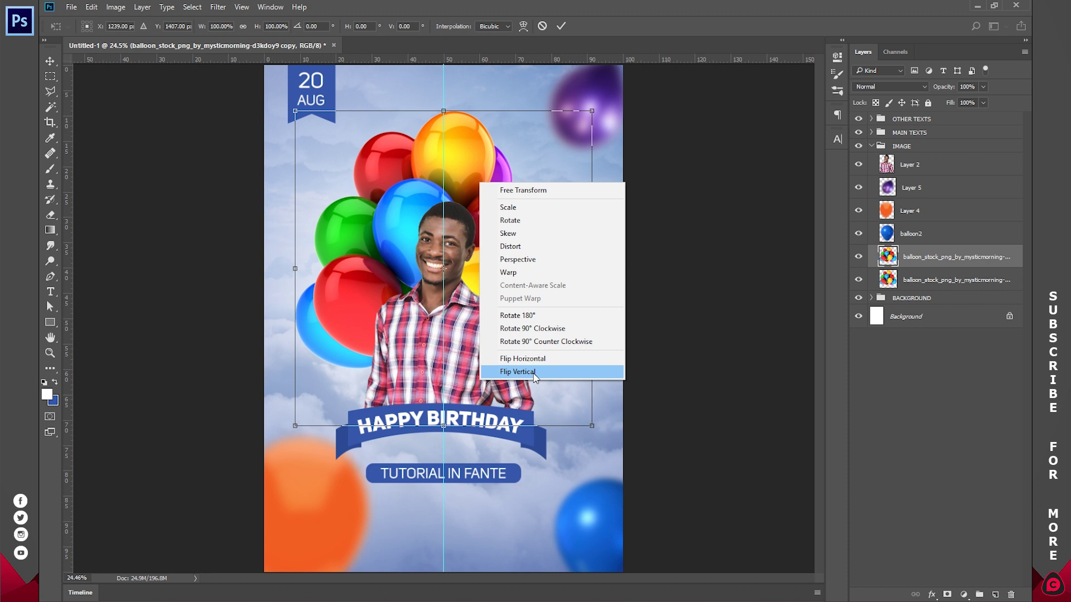
pyautogui.click(534, 373)
pyautogui.moveTo(495, 209); pyautogui.dragTo(497, 454)
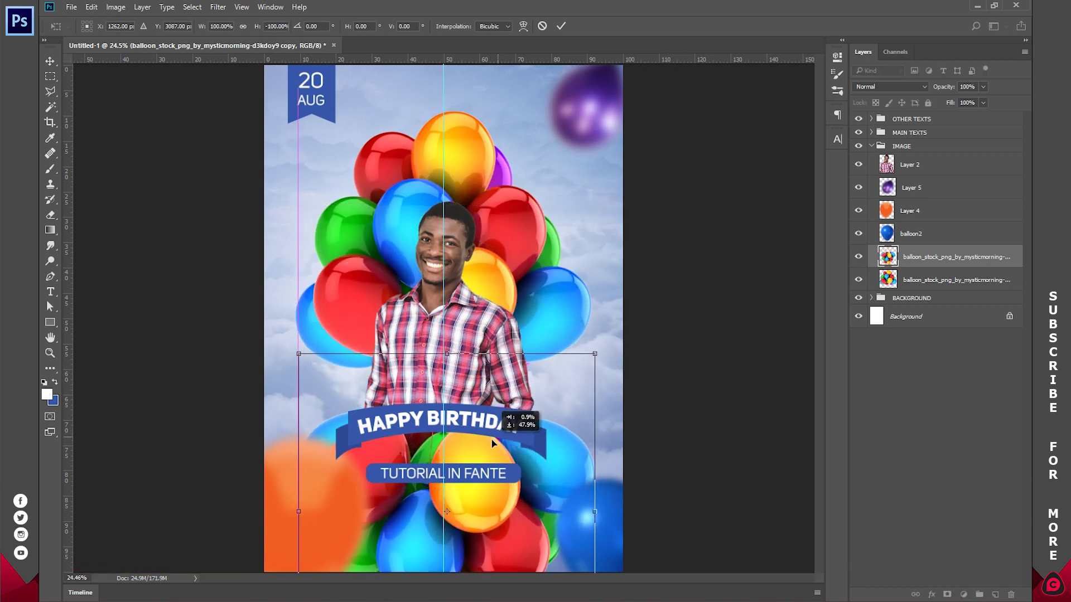
pyautogui.click(560, 26)
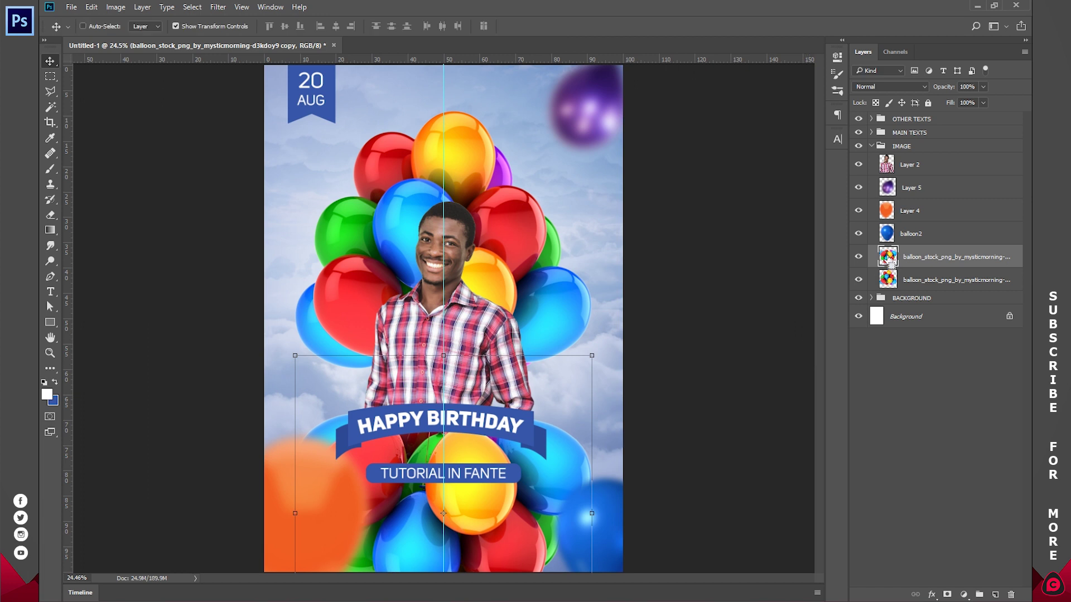
pyautogui.keyDown('ctrl'); pyautogui.click(889, 258); pyautogui.keyUp('ctrl')
pyautogui.click(963, 594)
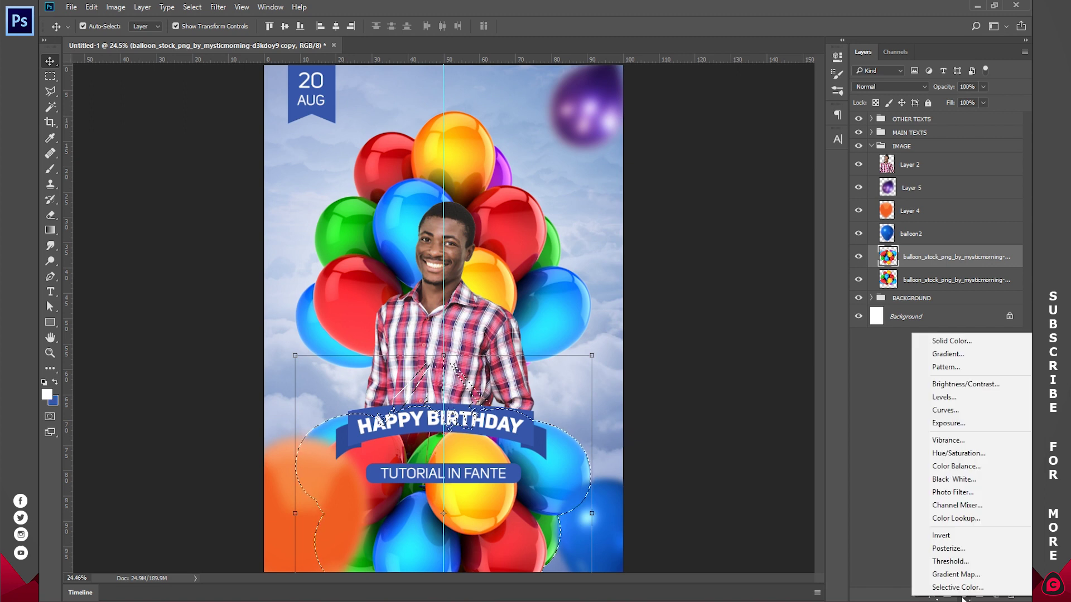
# - Recolour the mirrored balloons with a Hue/Saturation hue shift of -155 and merge it down
pyautogui.click(958, 454)
pyautogui.moveTo(681, 132); pyautogui.dragTo(628, 134)
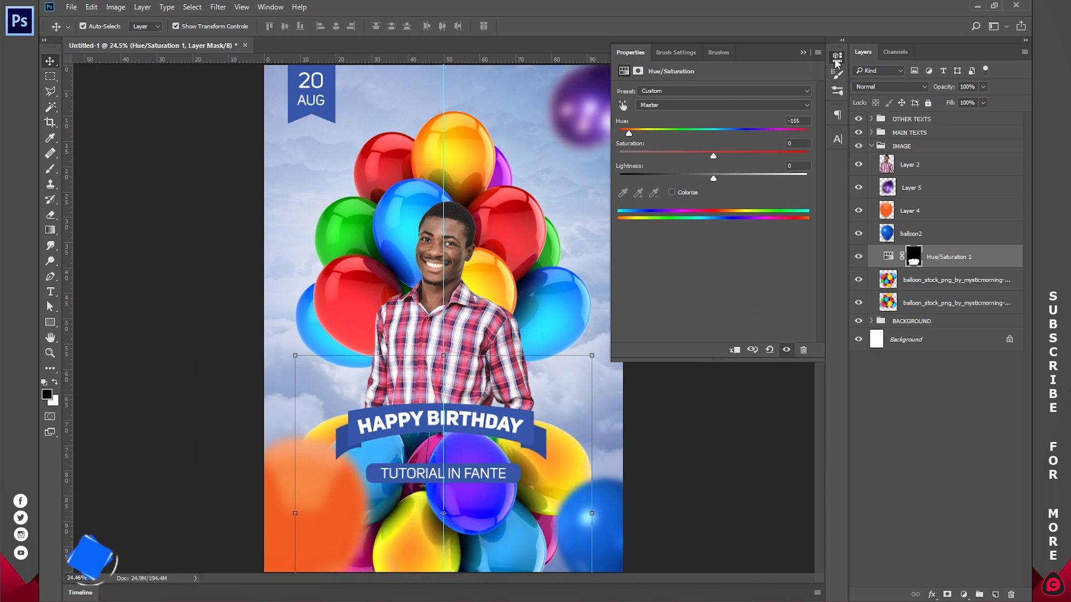
pyautogui.click(943, 258)
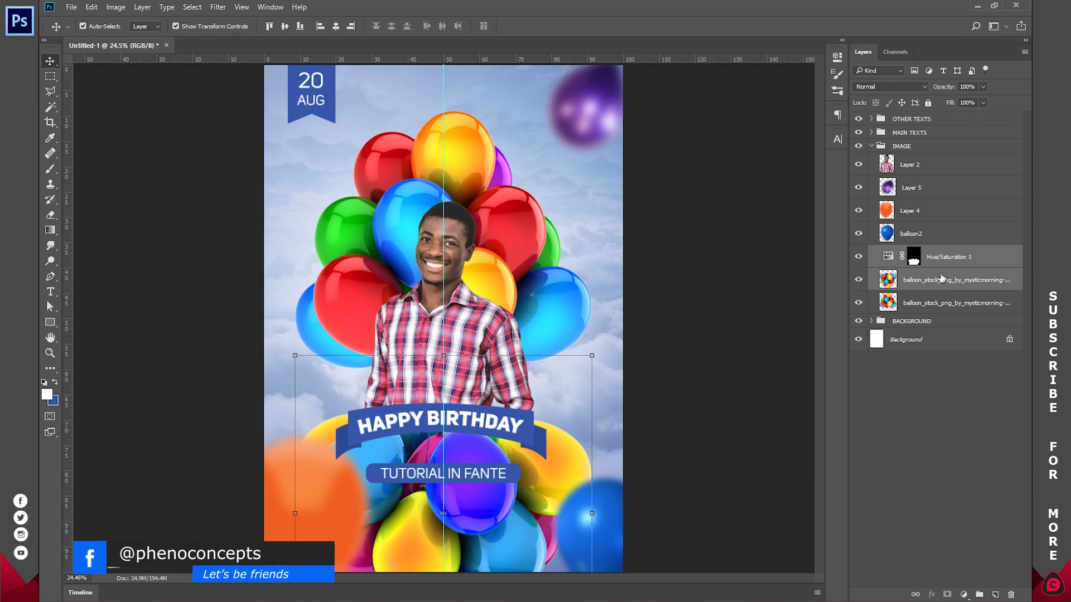
pyautogui.rightClick(941, 278)
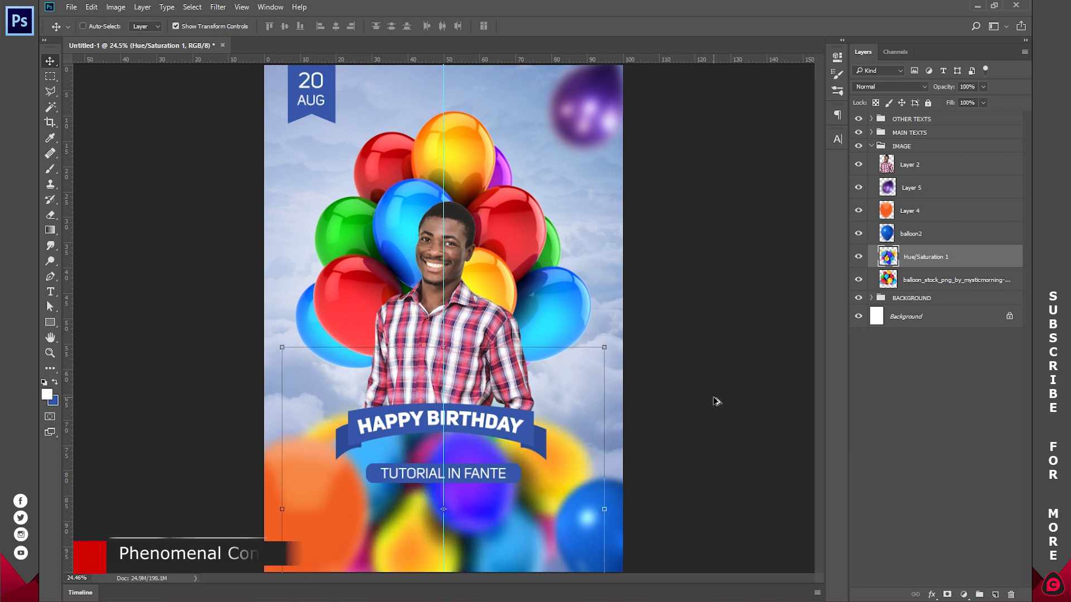
pyautogui.click(919, 235)
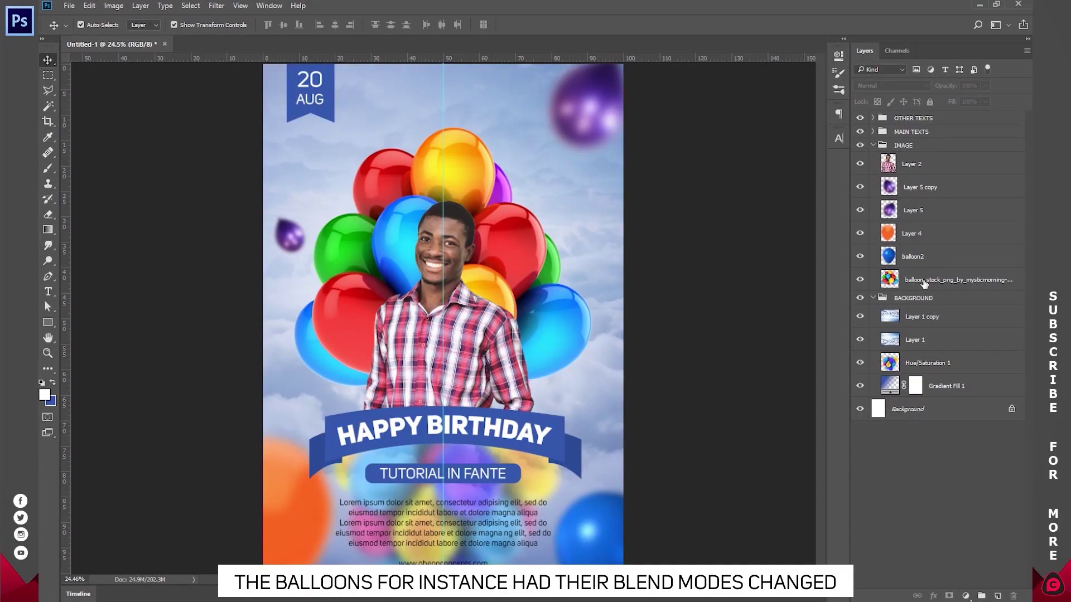
# - Switch the balloon layer's blend mode to Hard Light after briefly trying Pin Light
pyautogui.click(924, 284)
pyautogui.click(891, 85)
pyautogui.click(882, 243)
pyautogui.click(879, 85)
pyautogui.click(882, 217)
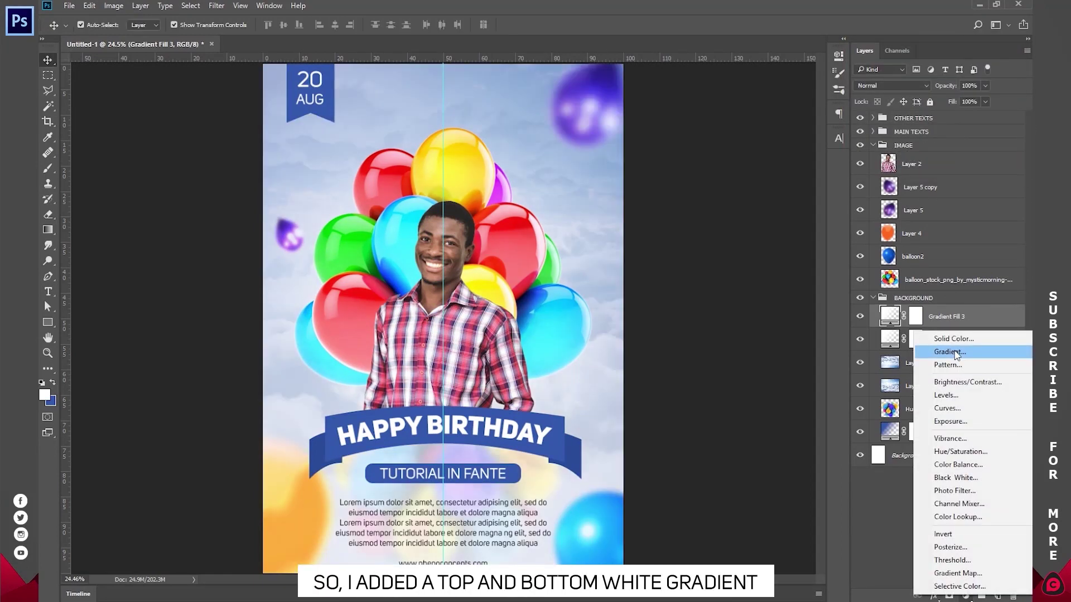
pyautogui.click(950, 352)
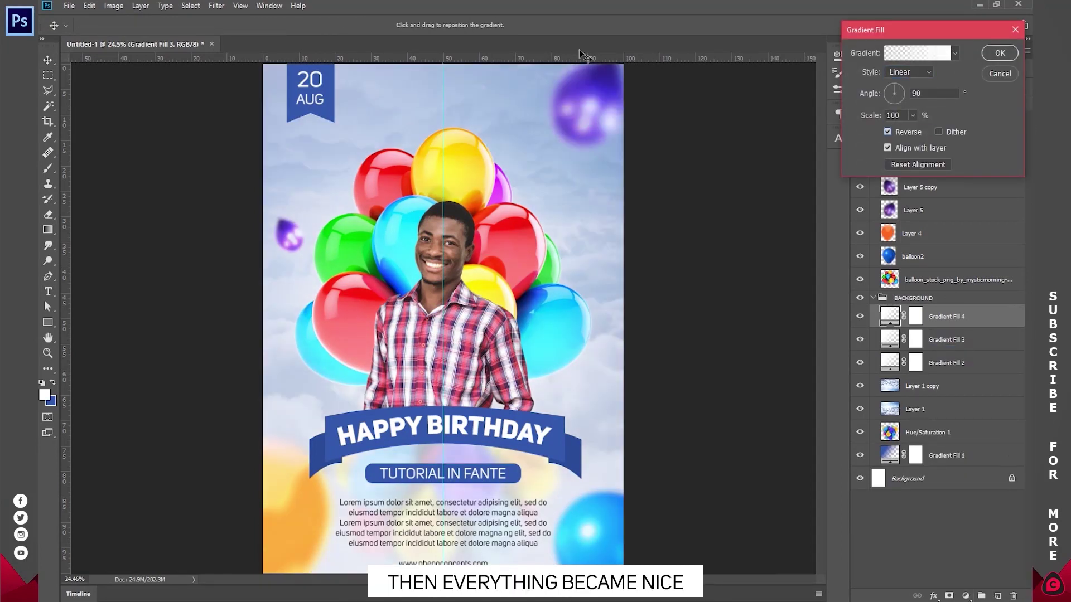